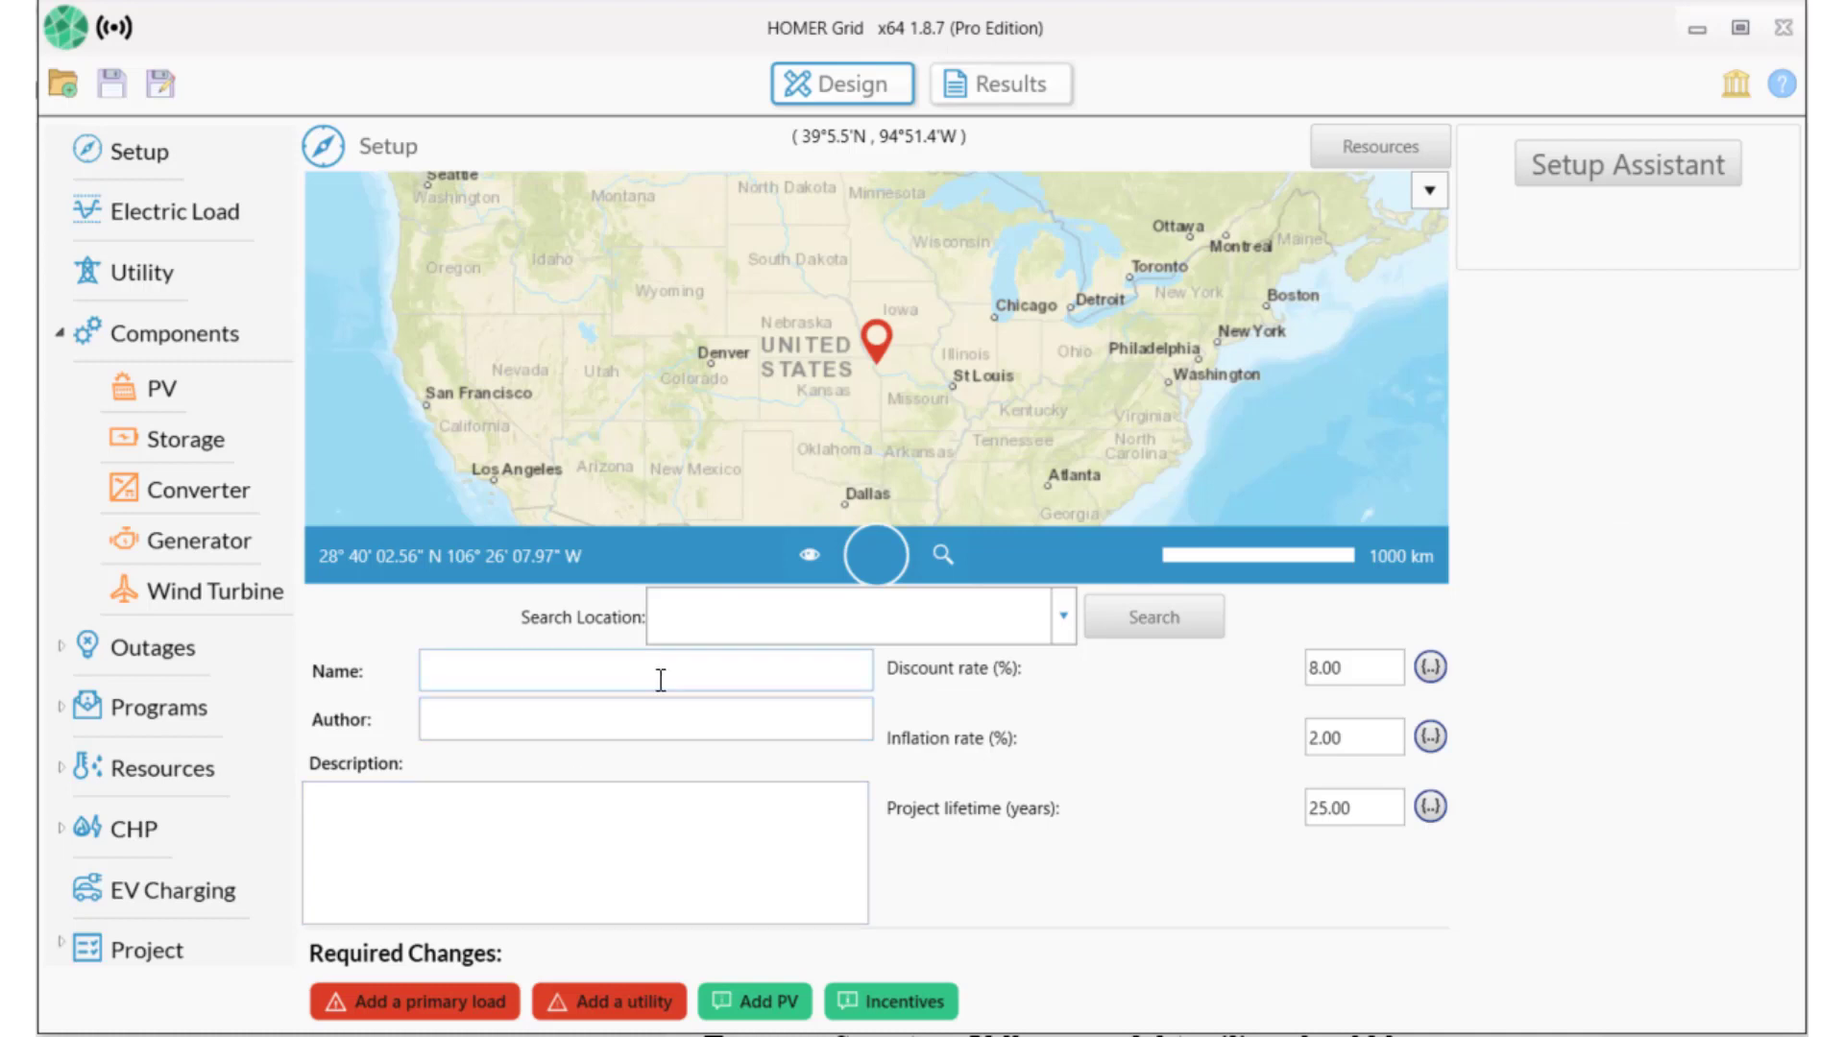
Set the Rancho Cucamonga, CA site address, name 'Resiliency and non-critical load demonstration', plus author and description.
click(684, 600)
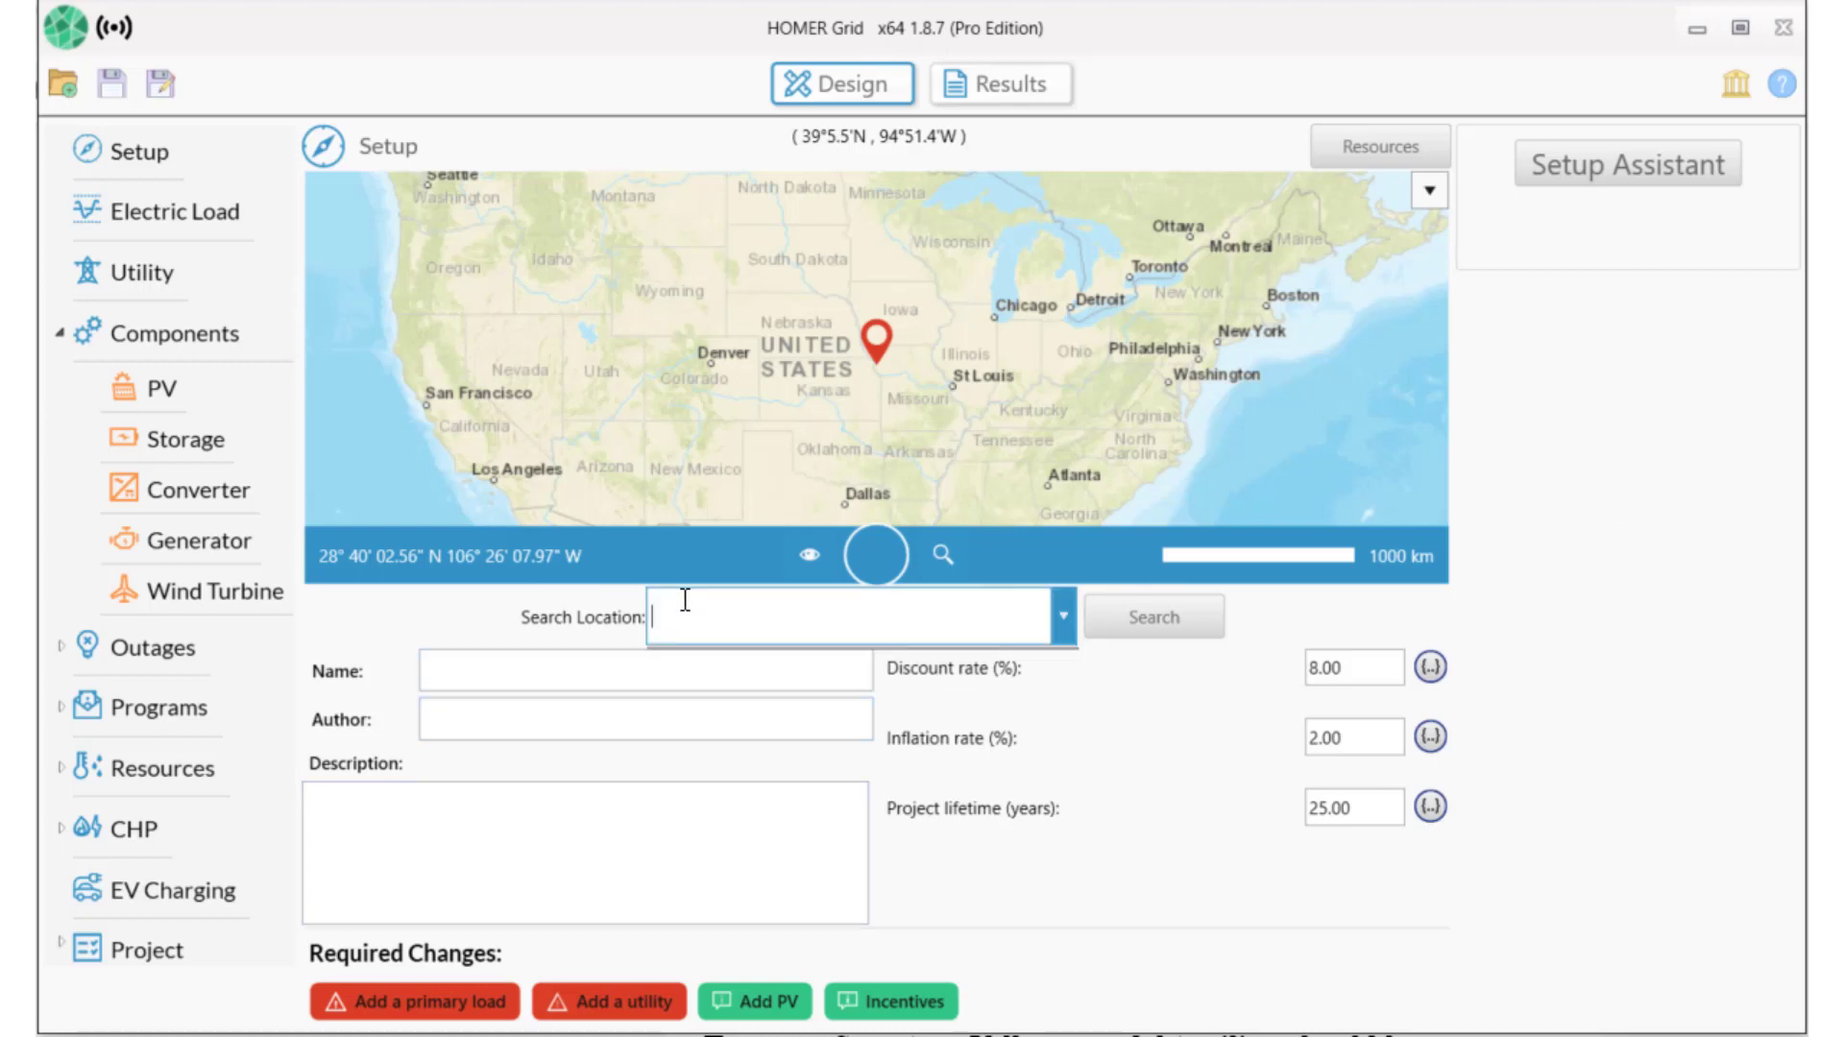
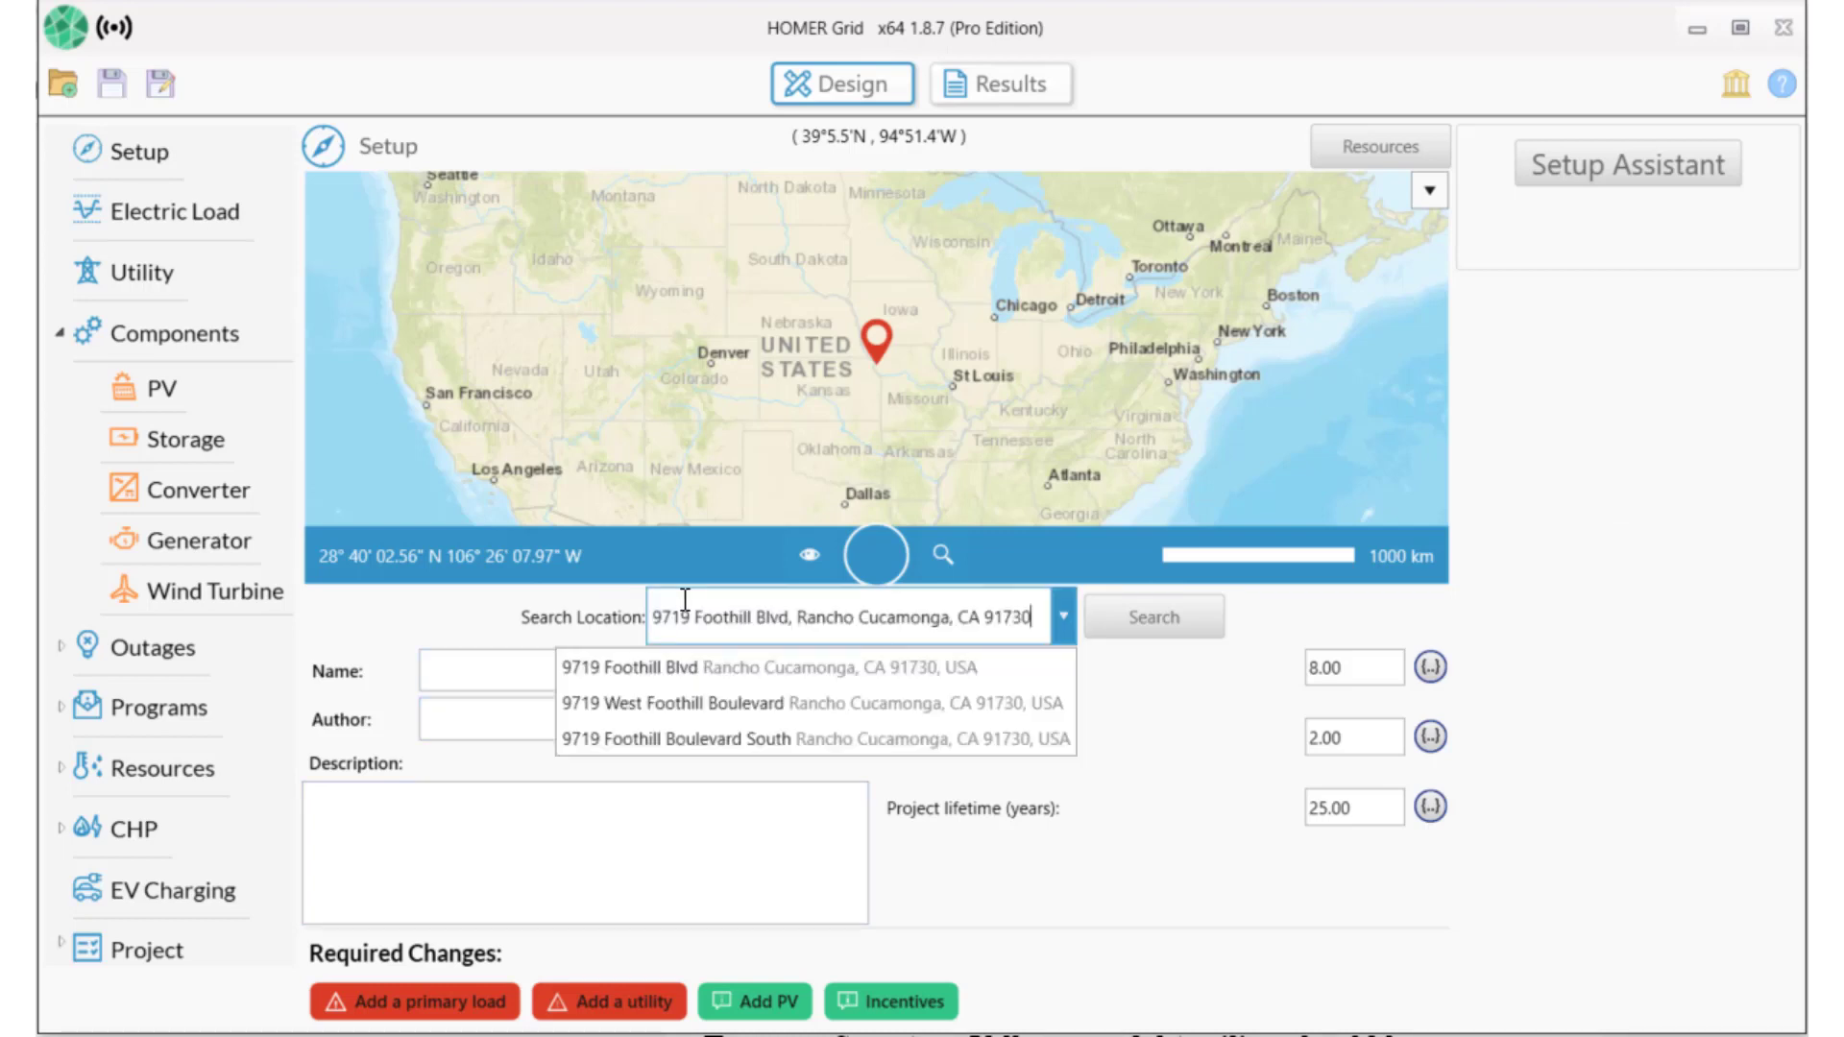
click(502, 679)
text(Resiliency and non-critical load demonstration)
key(Tab)
text(UL Solar/Storage Advisory)
click(465, 852)
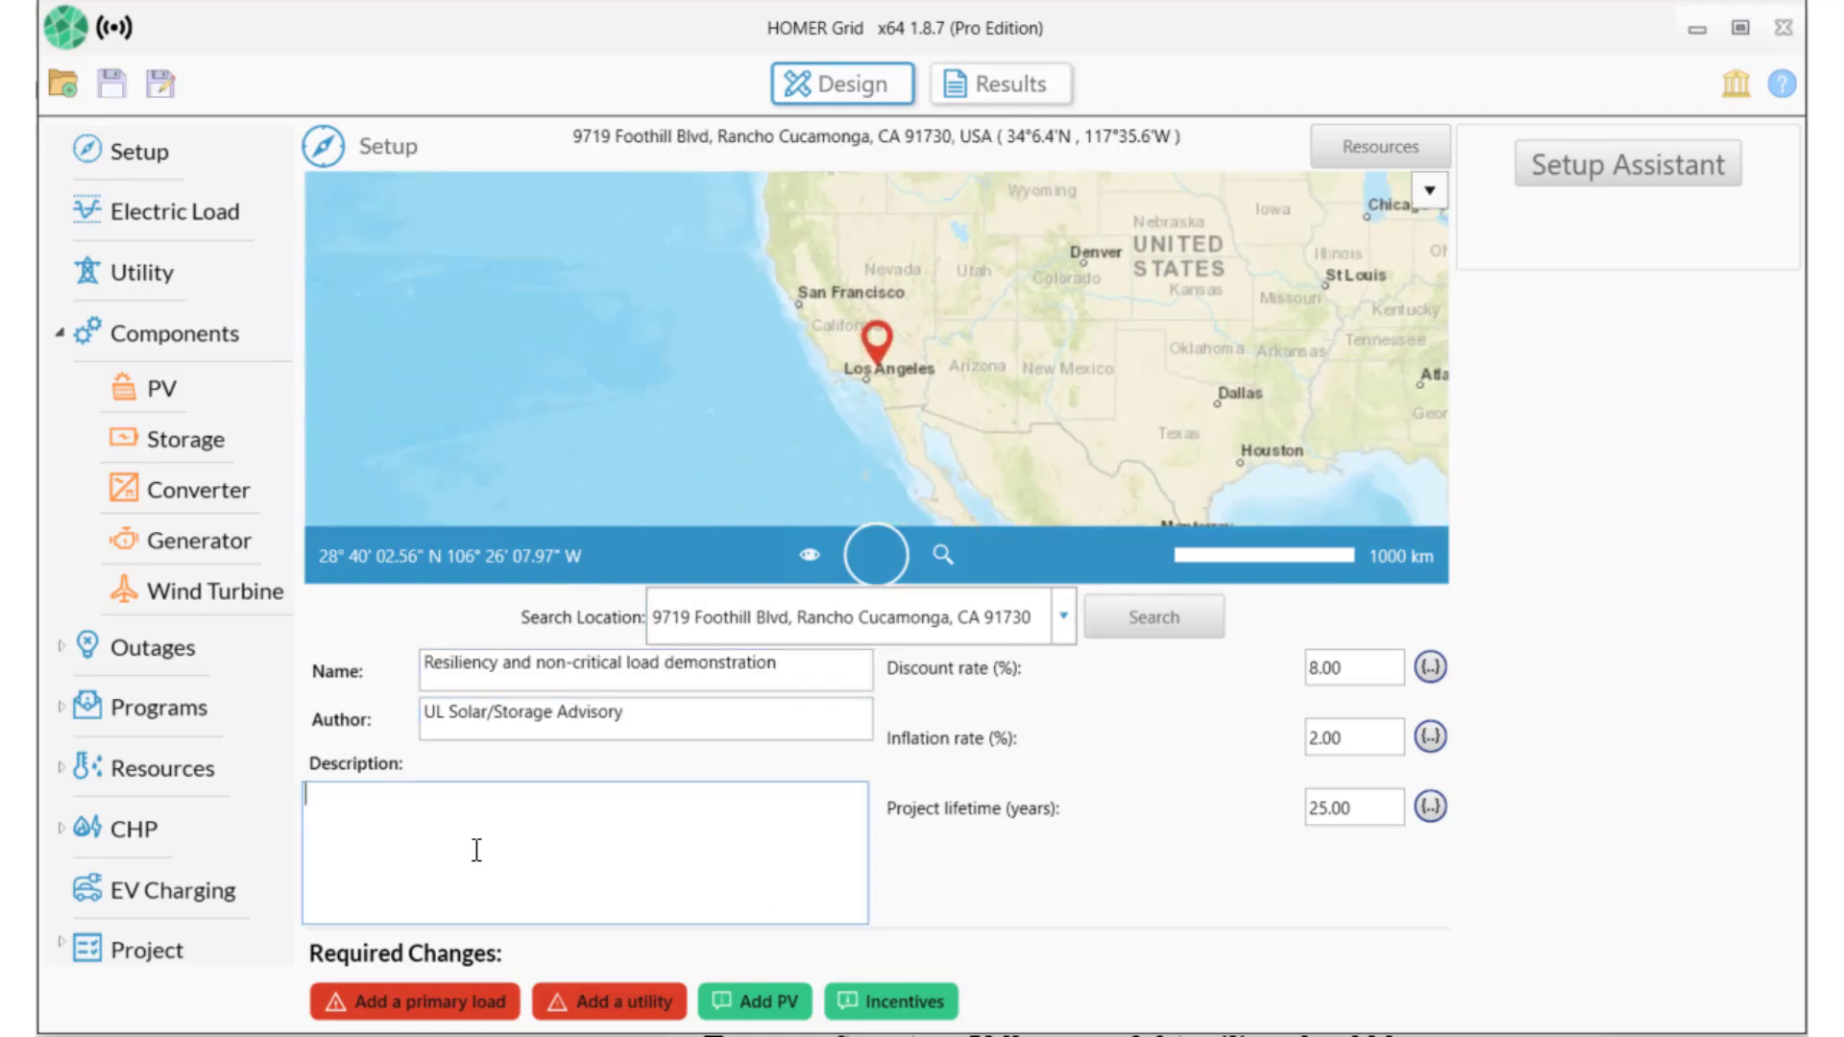
text(Design the lowest cost system that can withstand a recurring outage and also serve to decrease utility costs during normal operation)
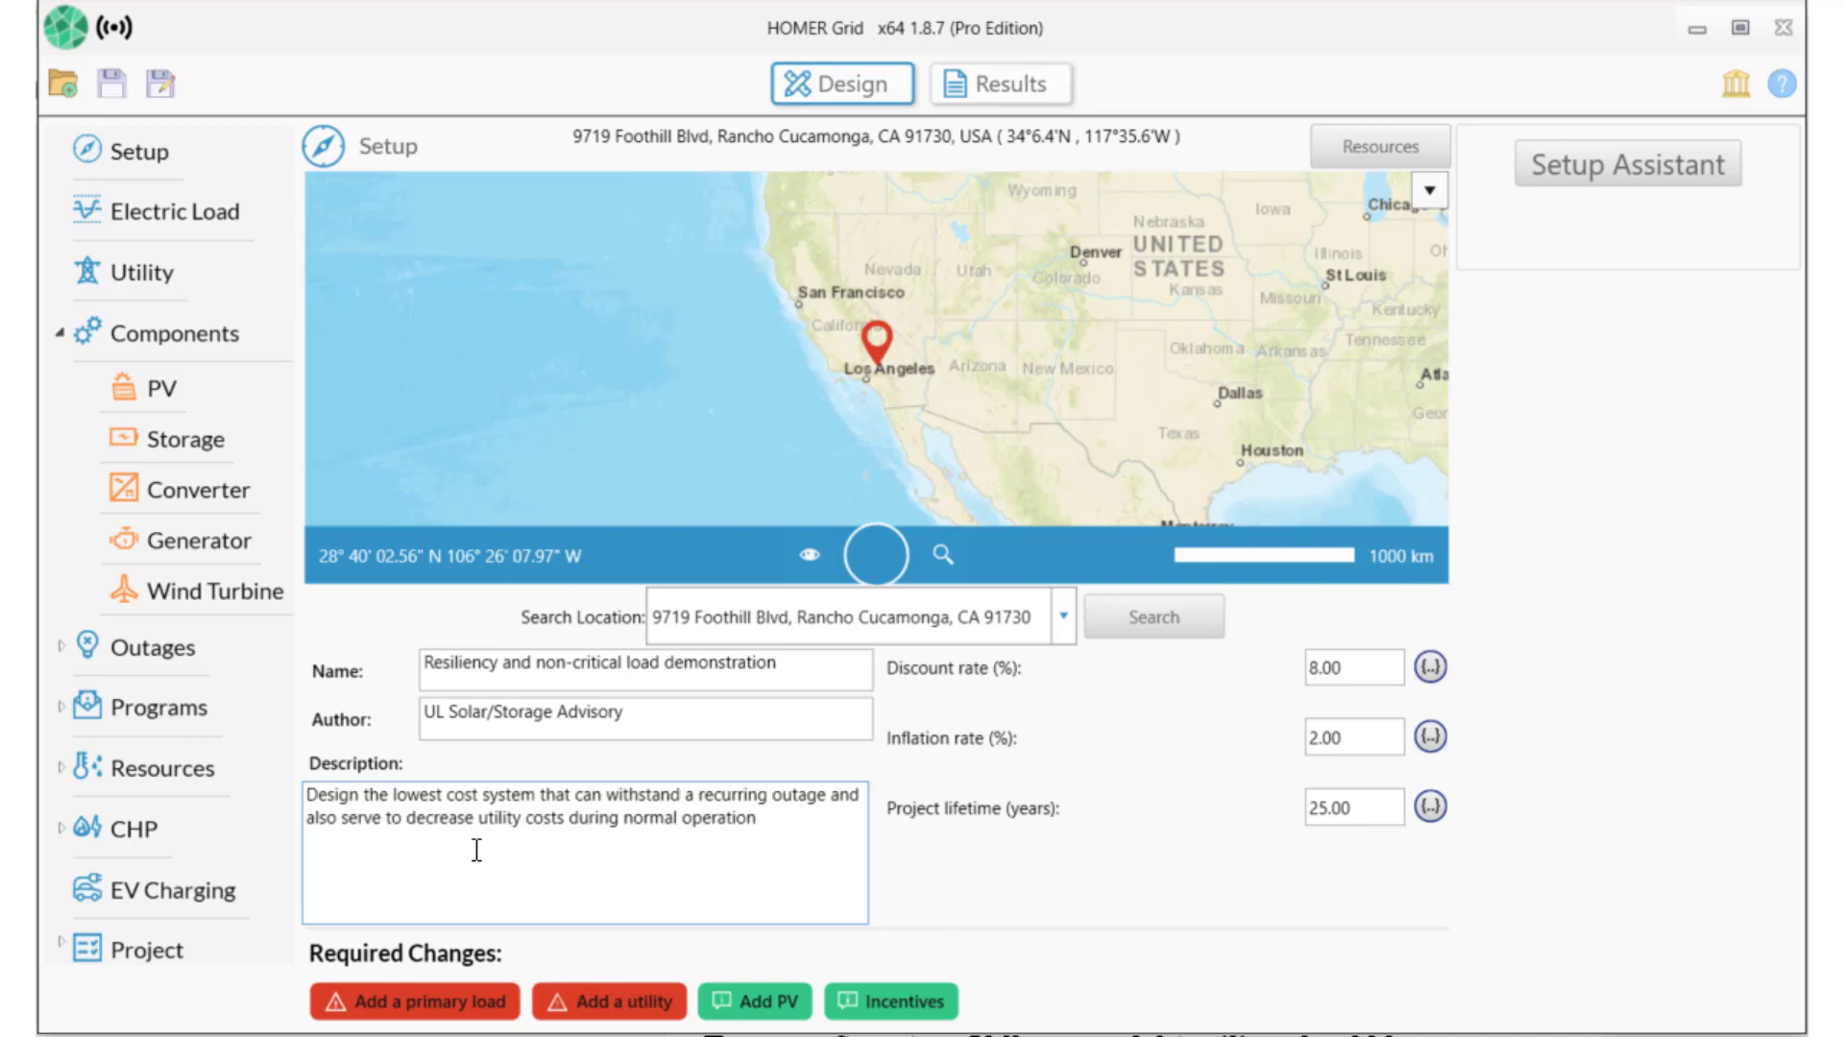
click(443, 1009)
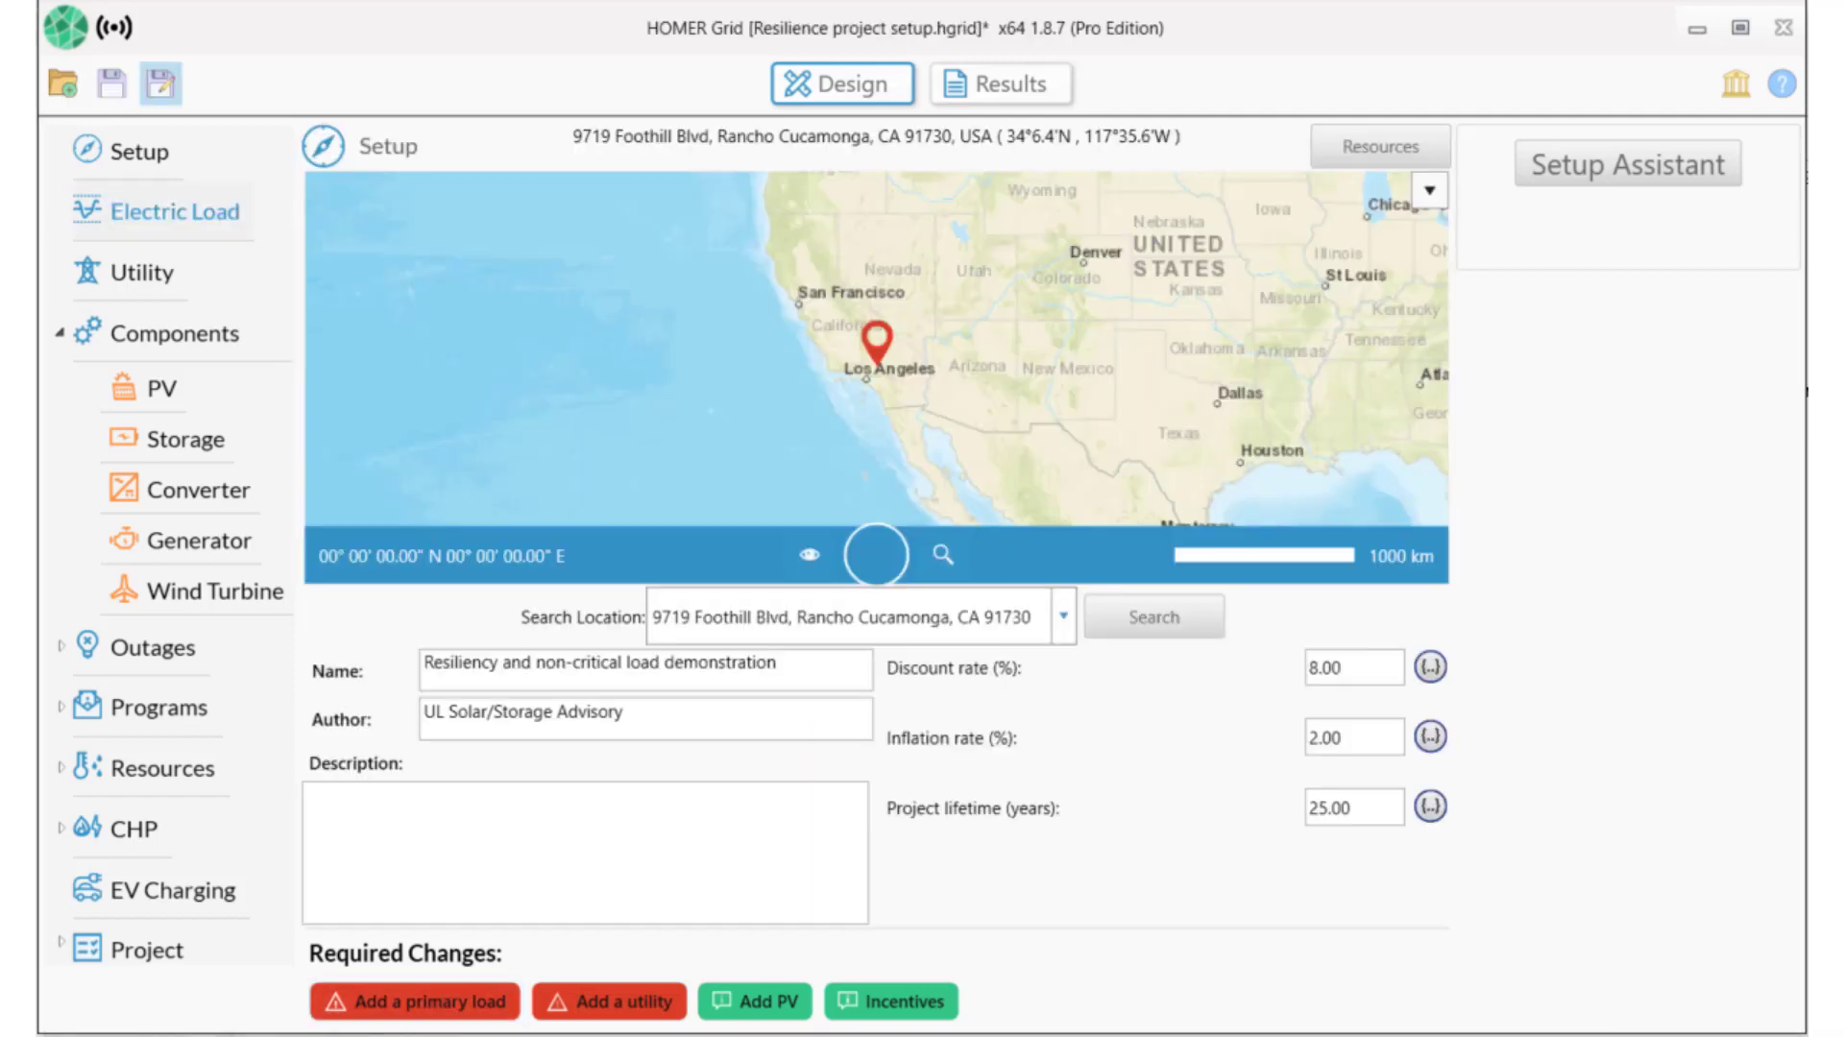
Load the downloaded 'Supermarket in Chino CA' profile as the electric load (4,674.1 kWh/day, 364.24 kW peak).
click(440, 1010)
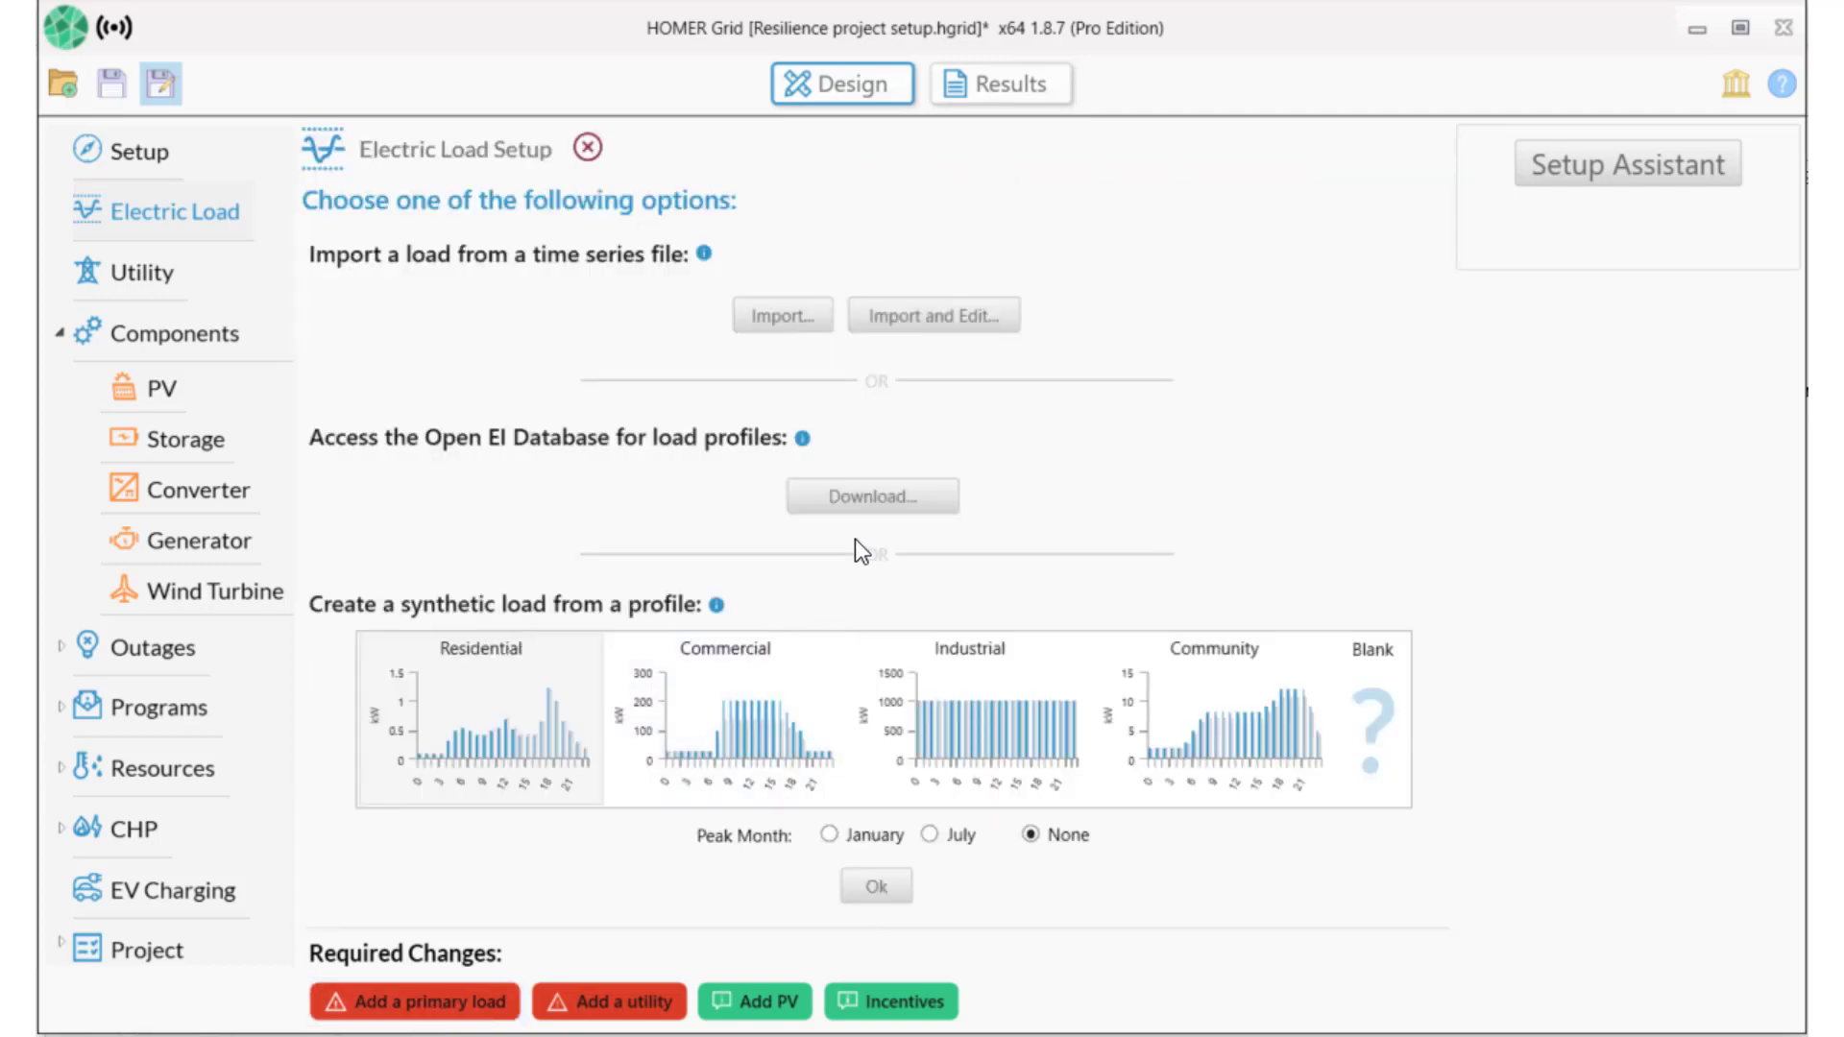
click(869, 500)
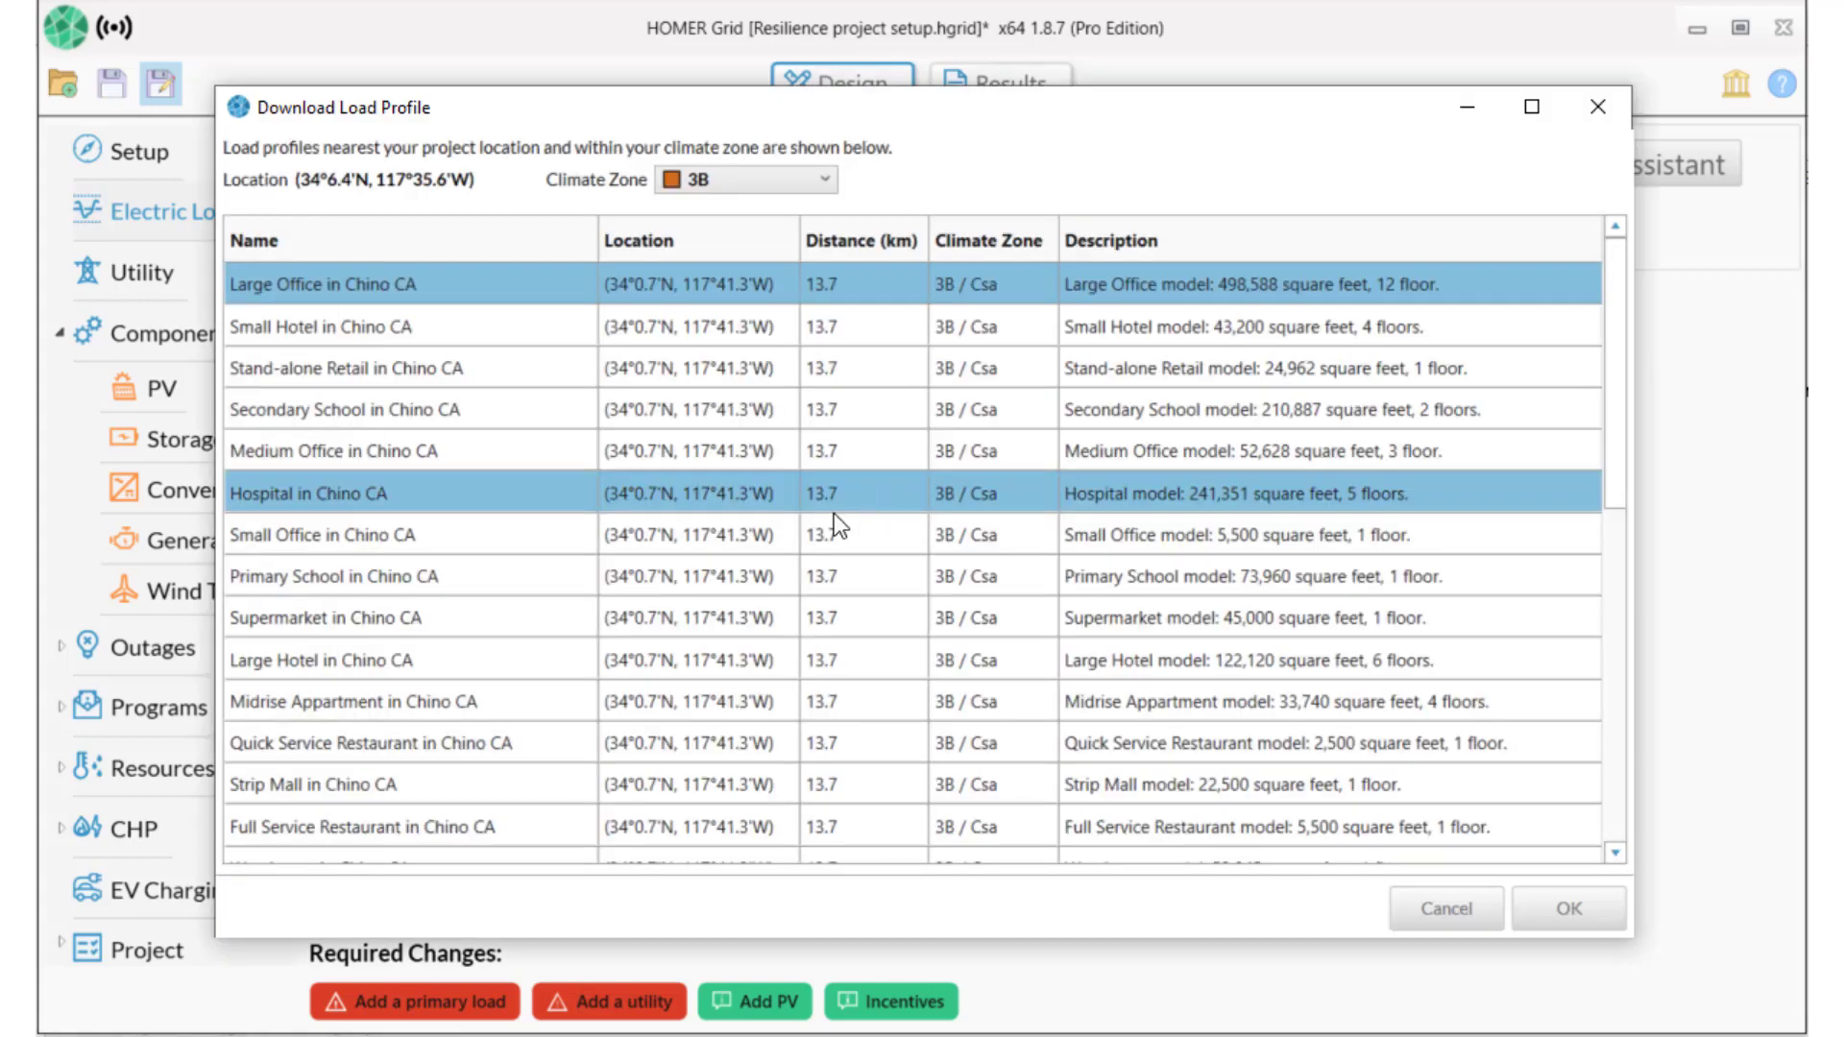
click(562, 621)
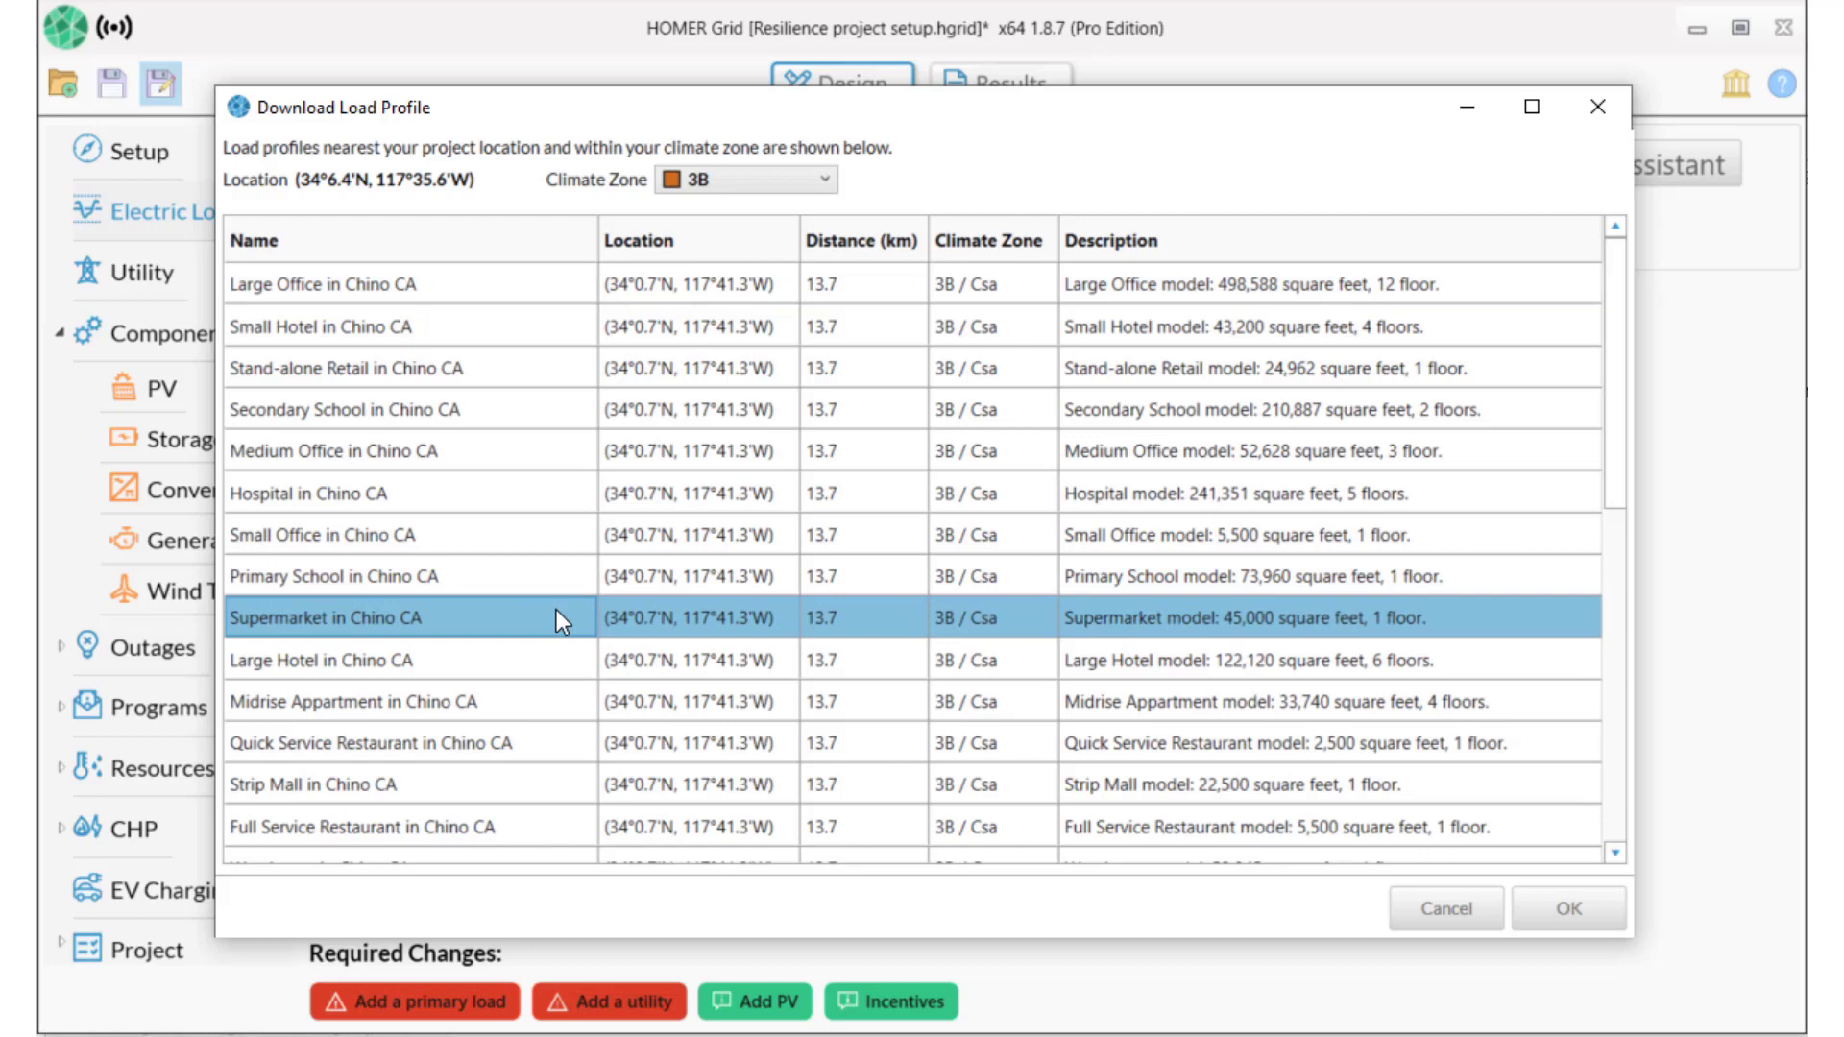
click(1543, 915)
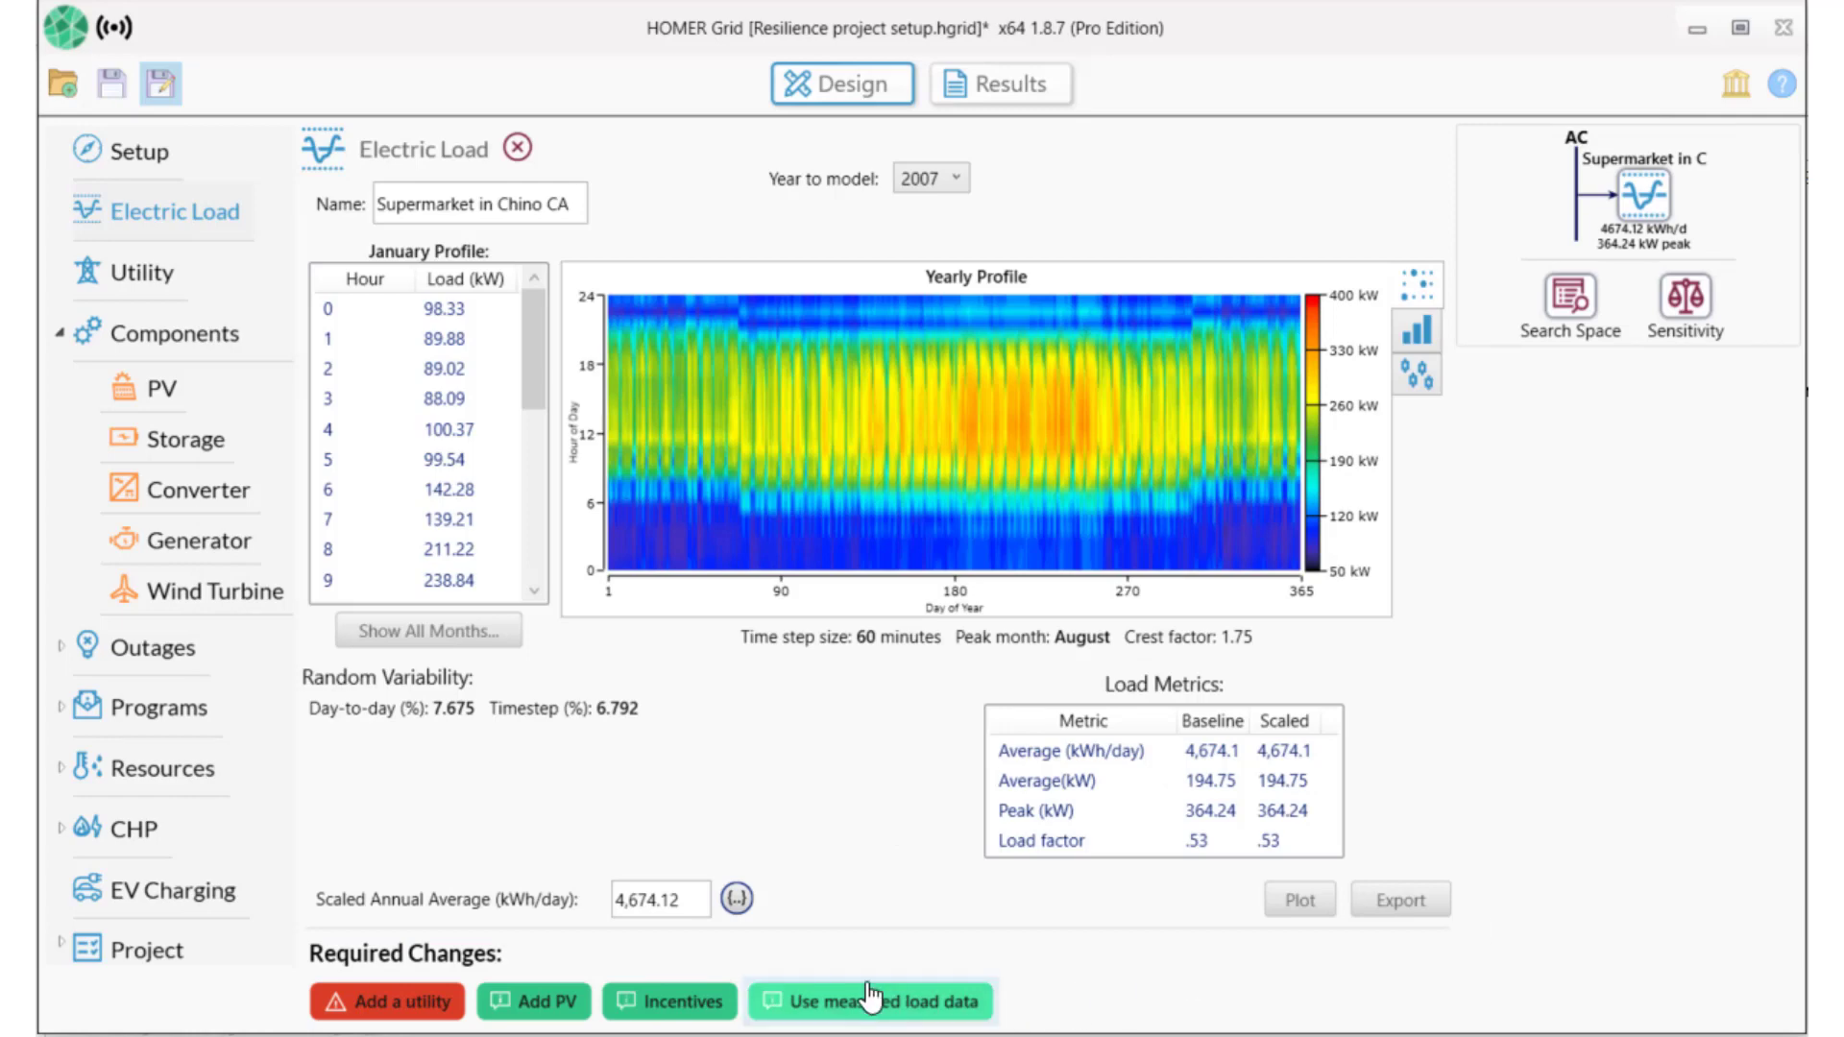
Scale the supermarket load's annual average to 2,350 kWh/day, giving a 183.13 kW peak.
drag(705, 898, 605, 899)
text(2350)
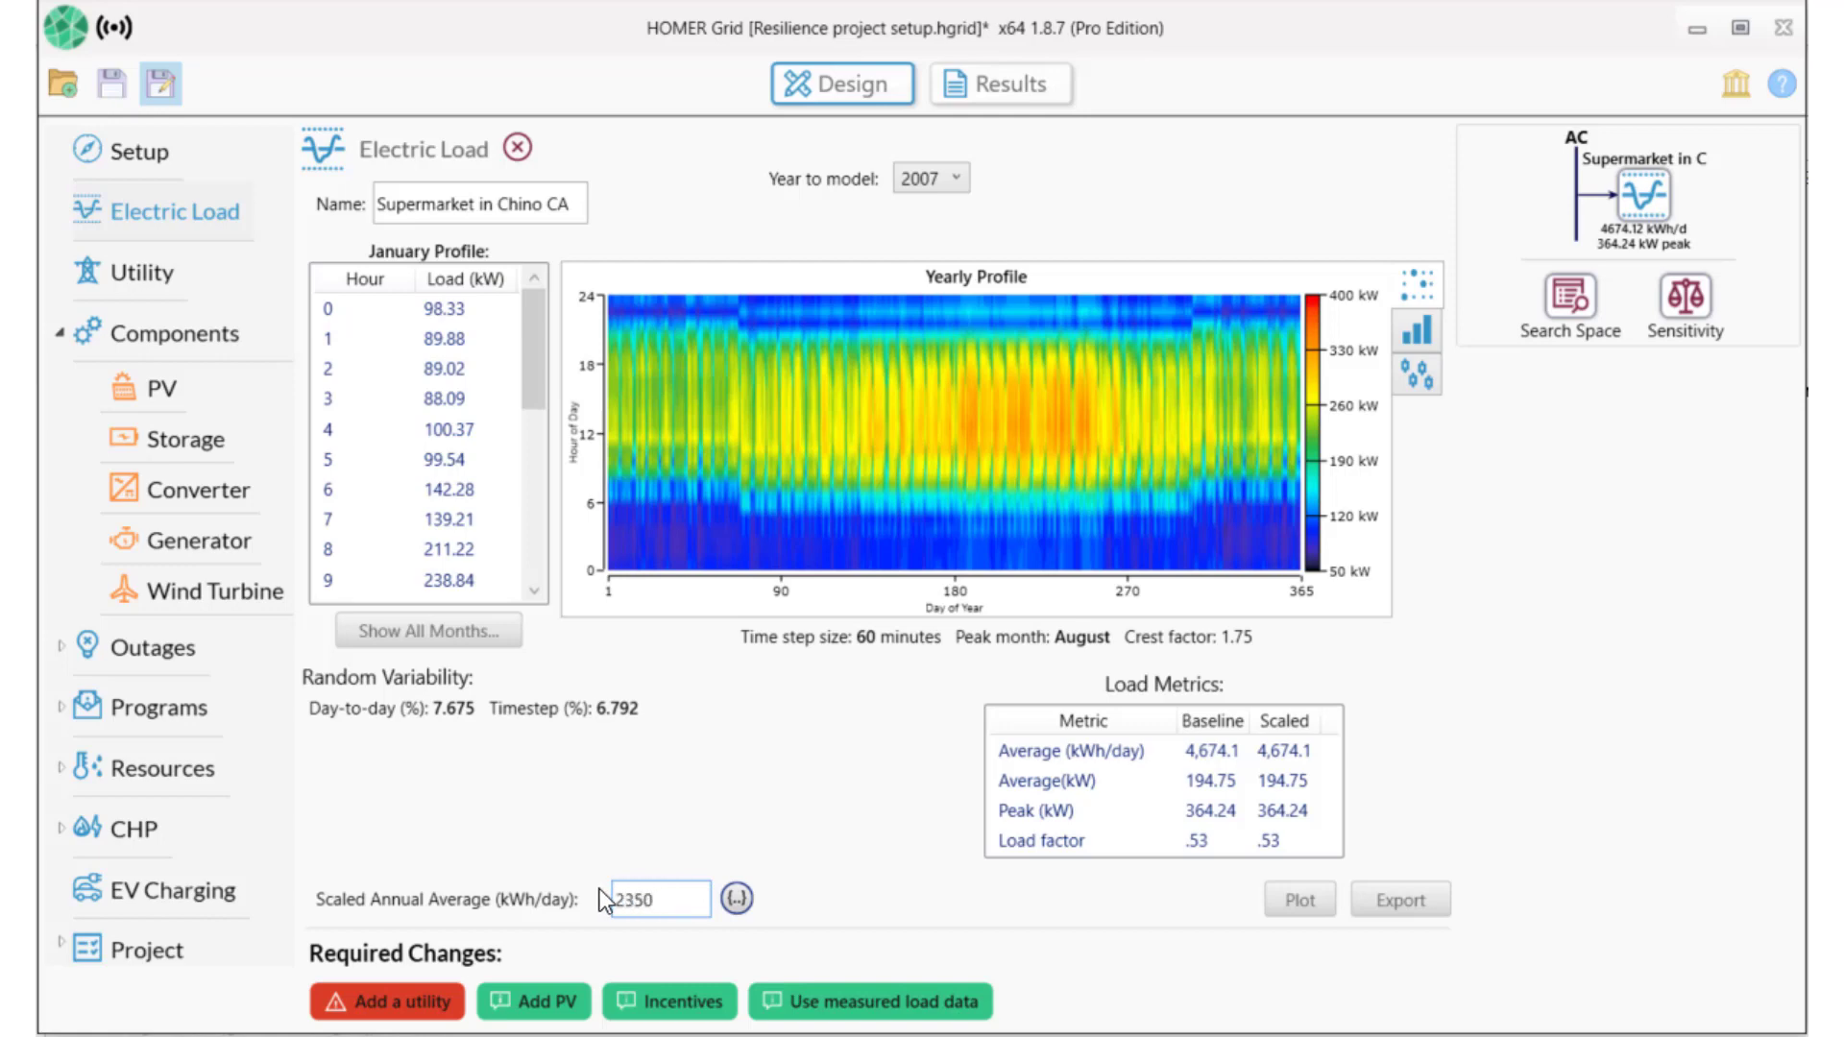
click(411, 872)
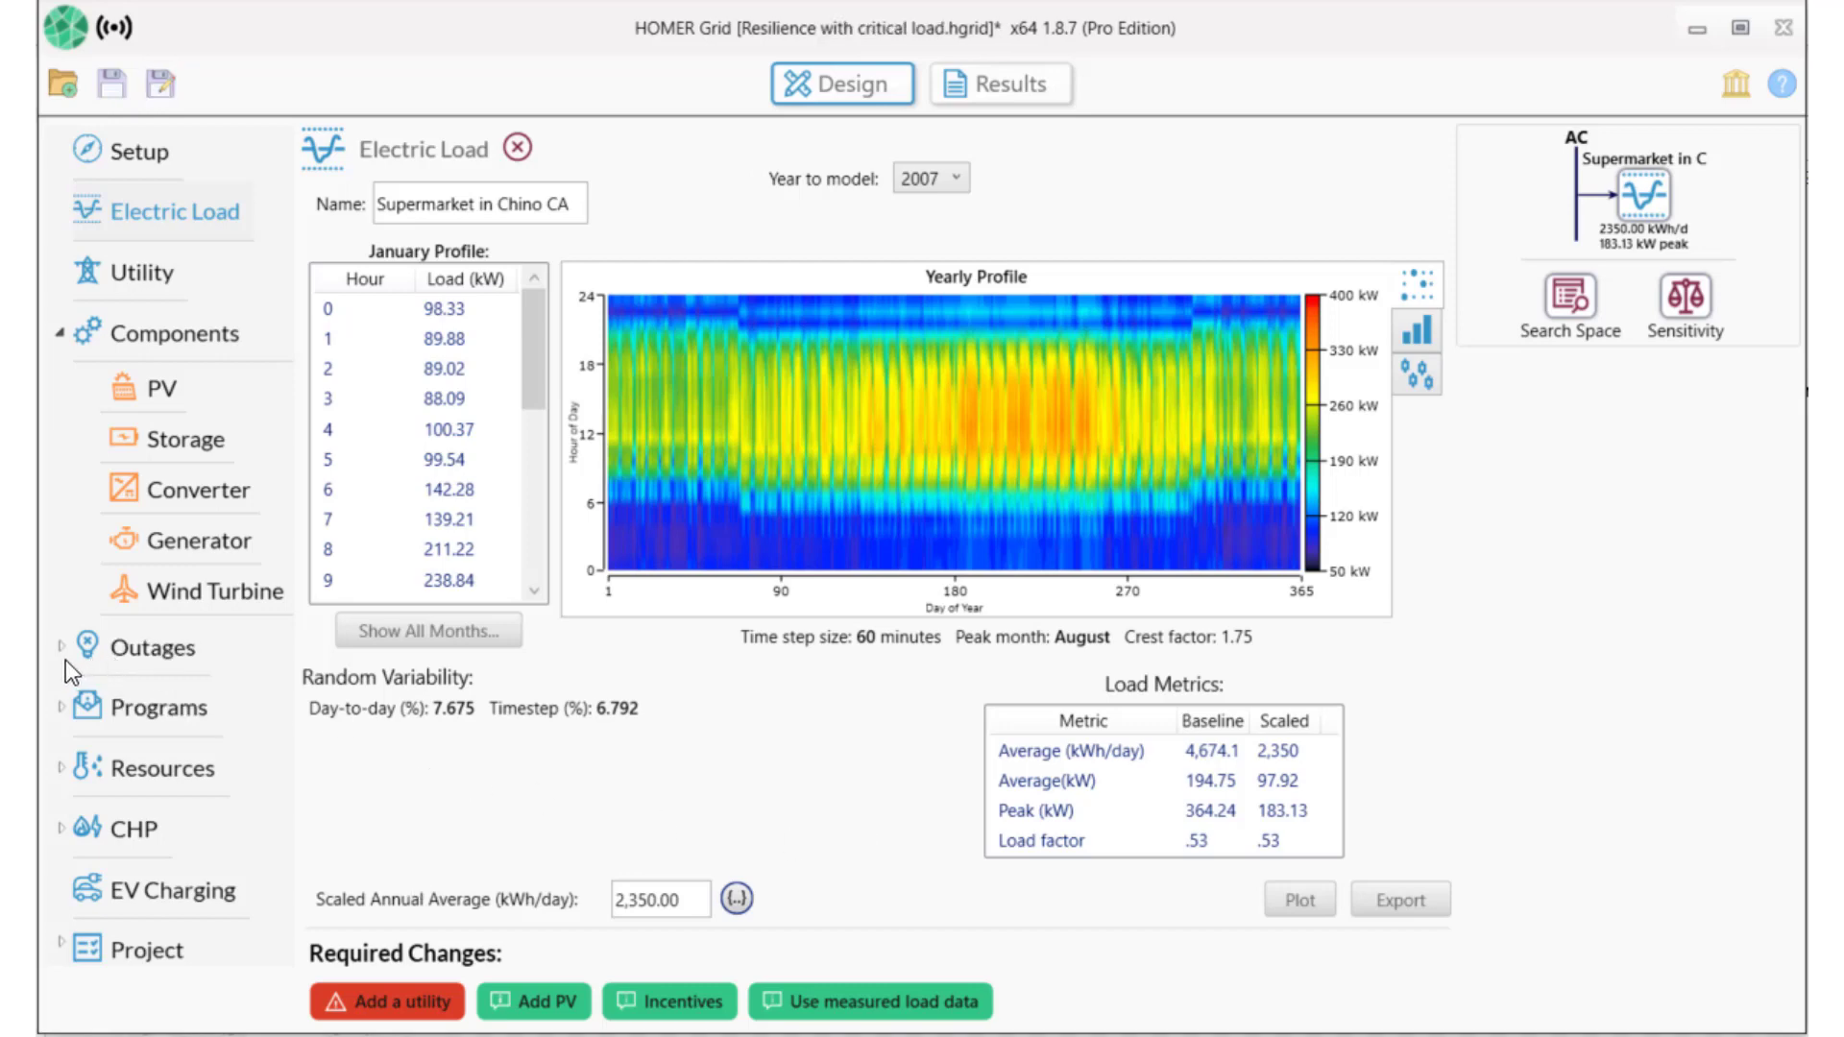
click(62, 650)
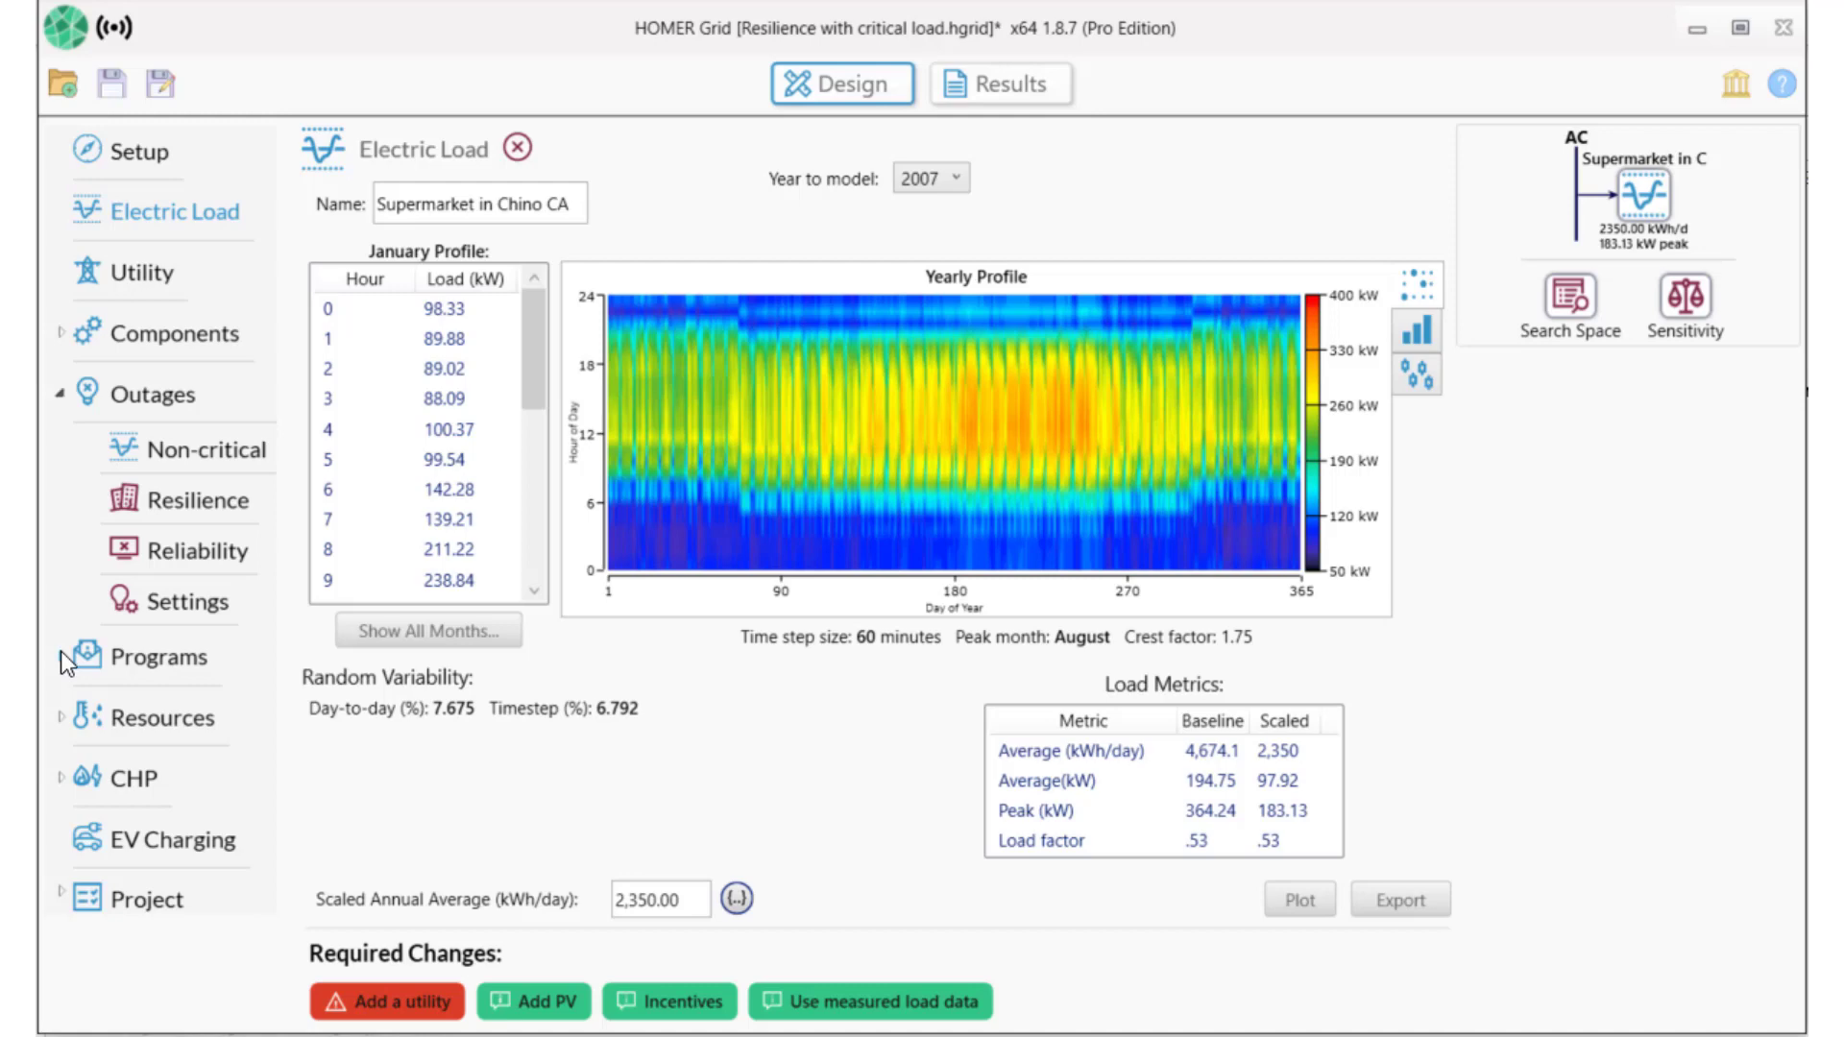
Add the downloaded 'Supermarket in Chino CA' profile as the non-critical load.
click(222, 453)
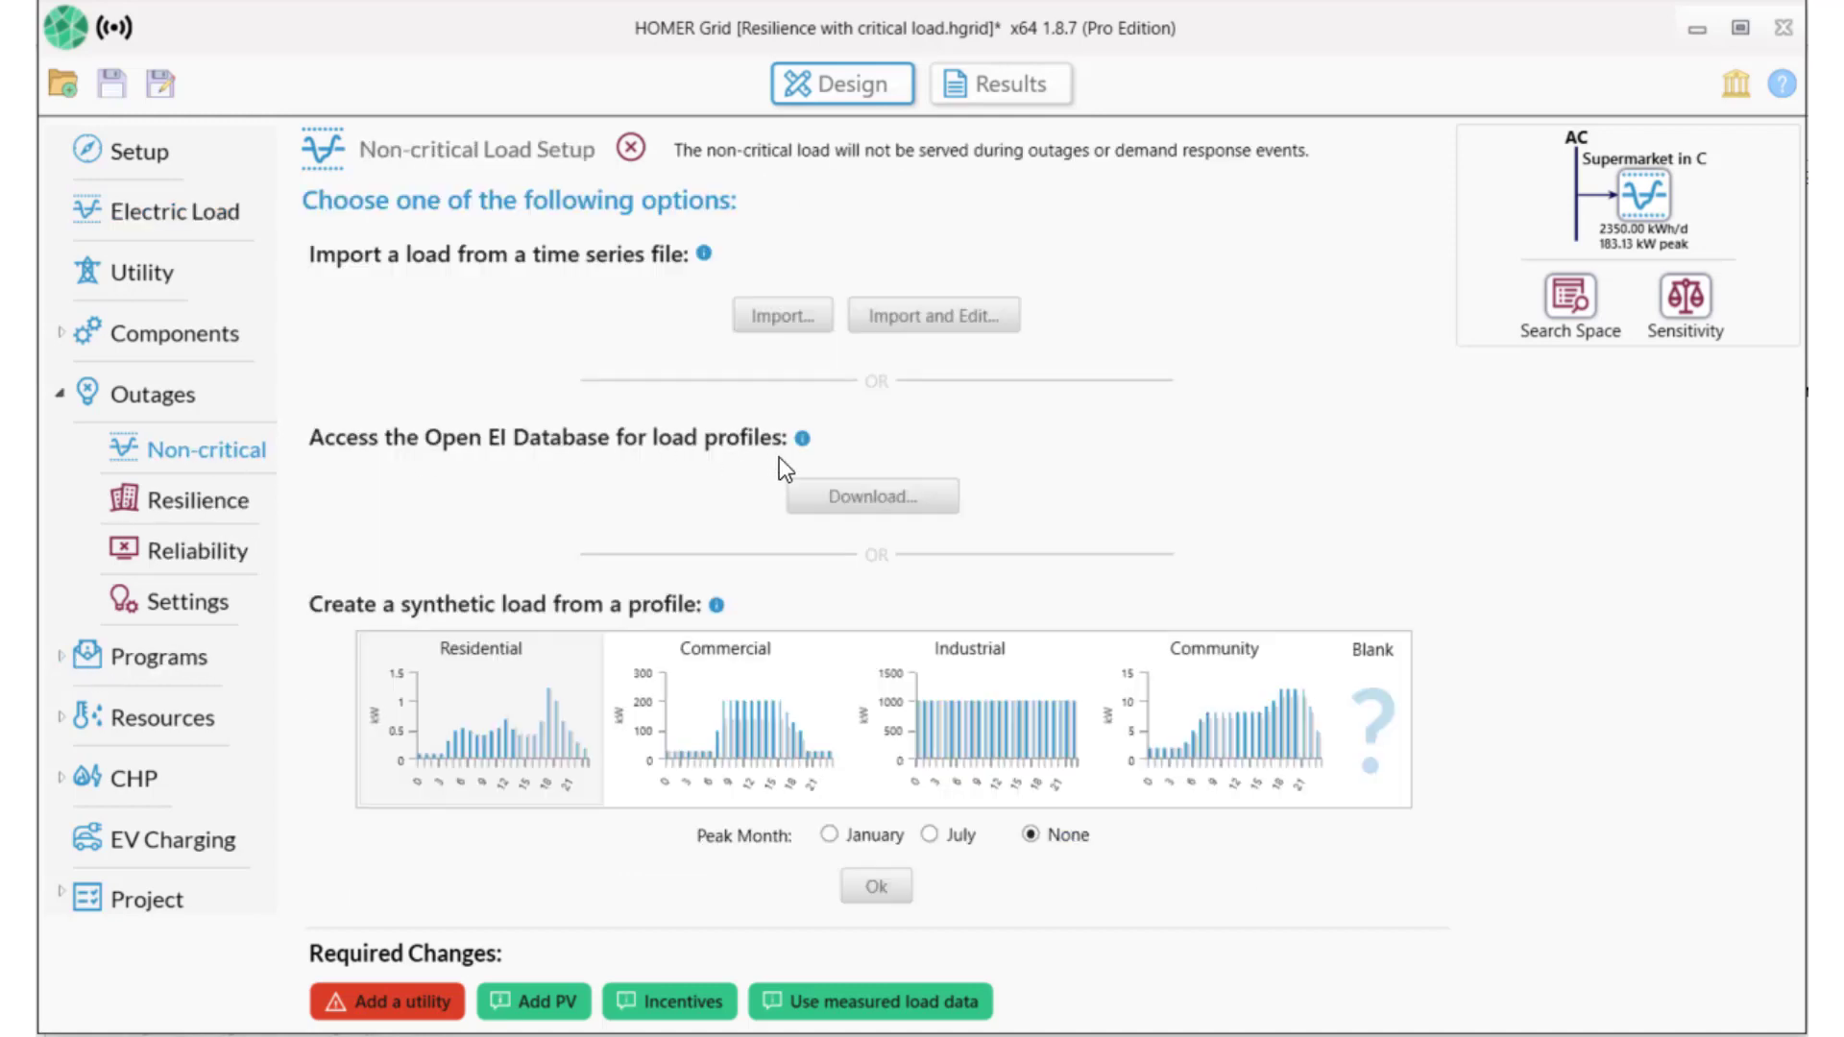
click(876, 496)
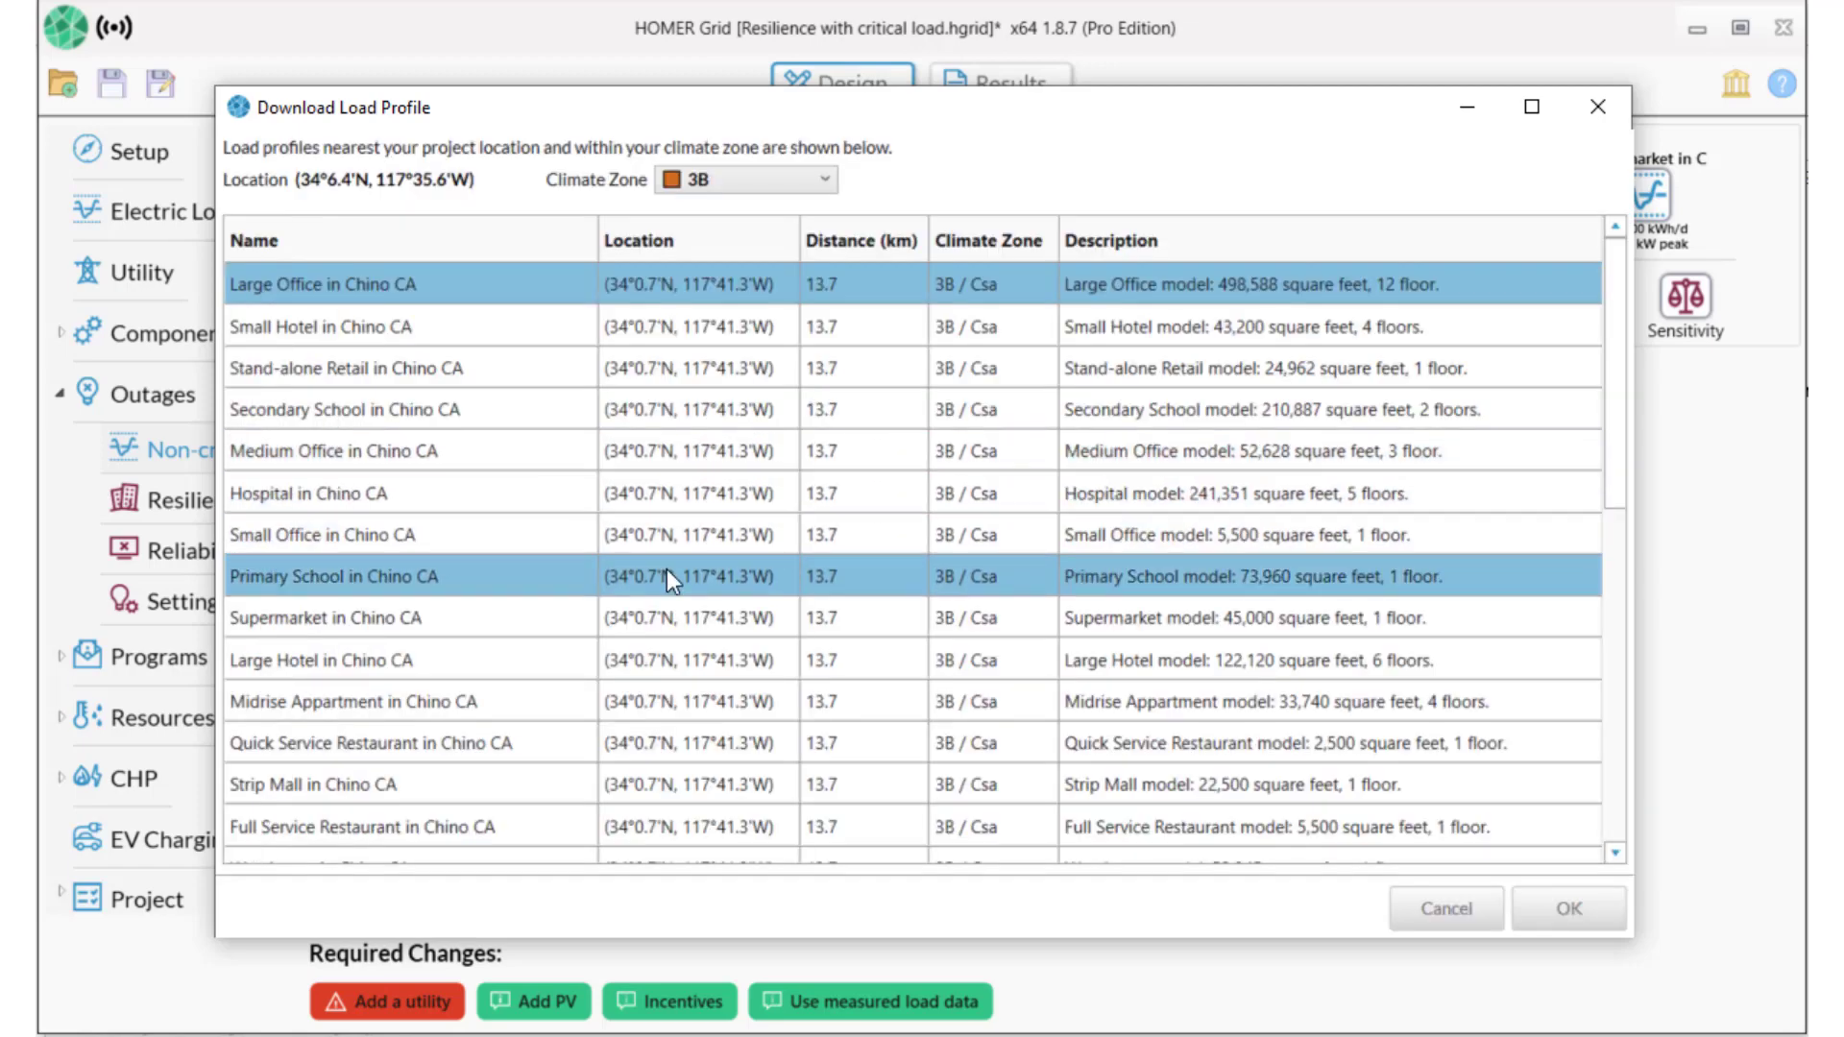
click(676, 613)
click(1569, 909)
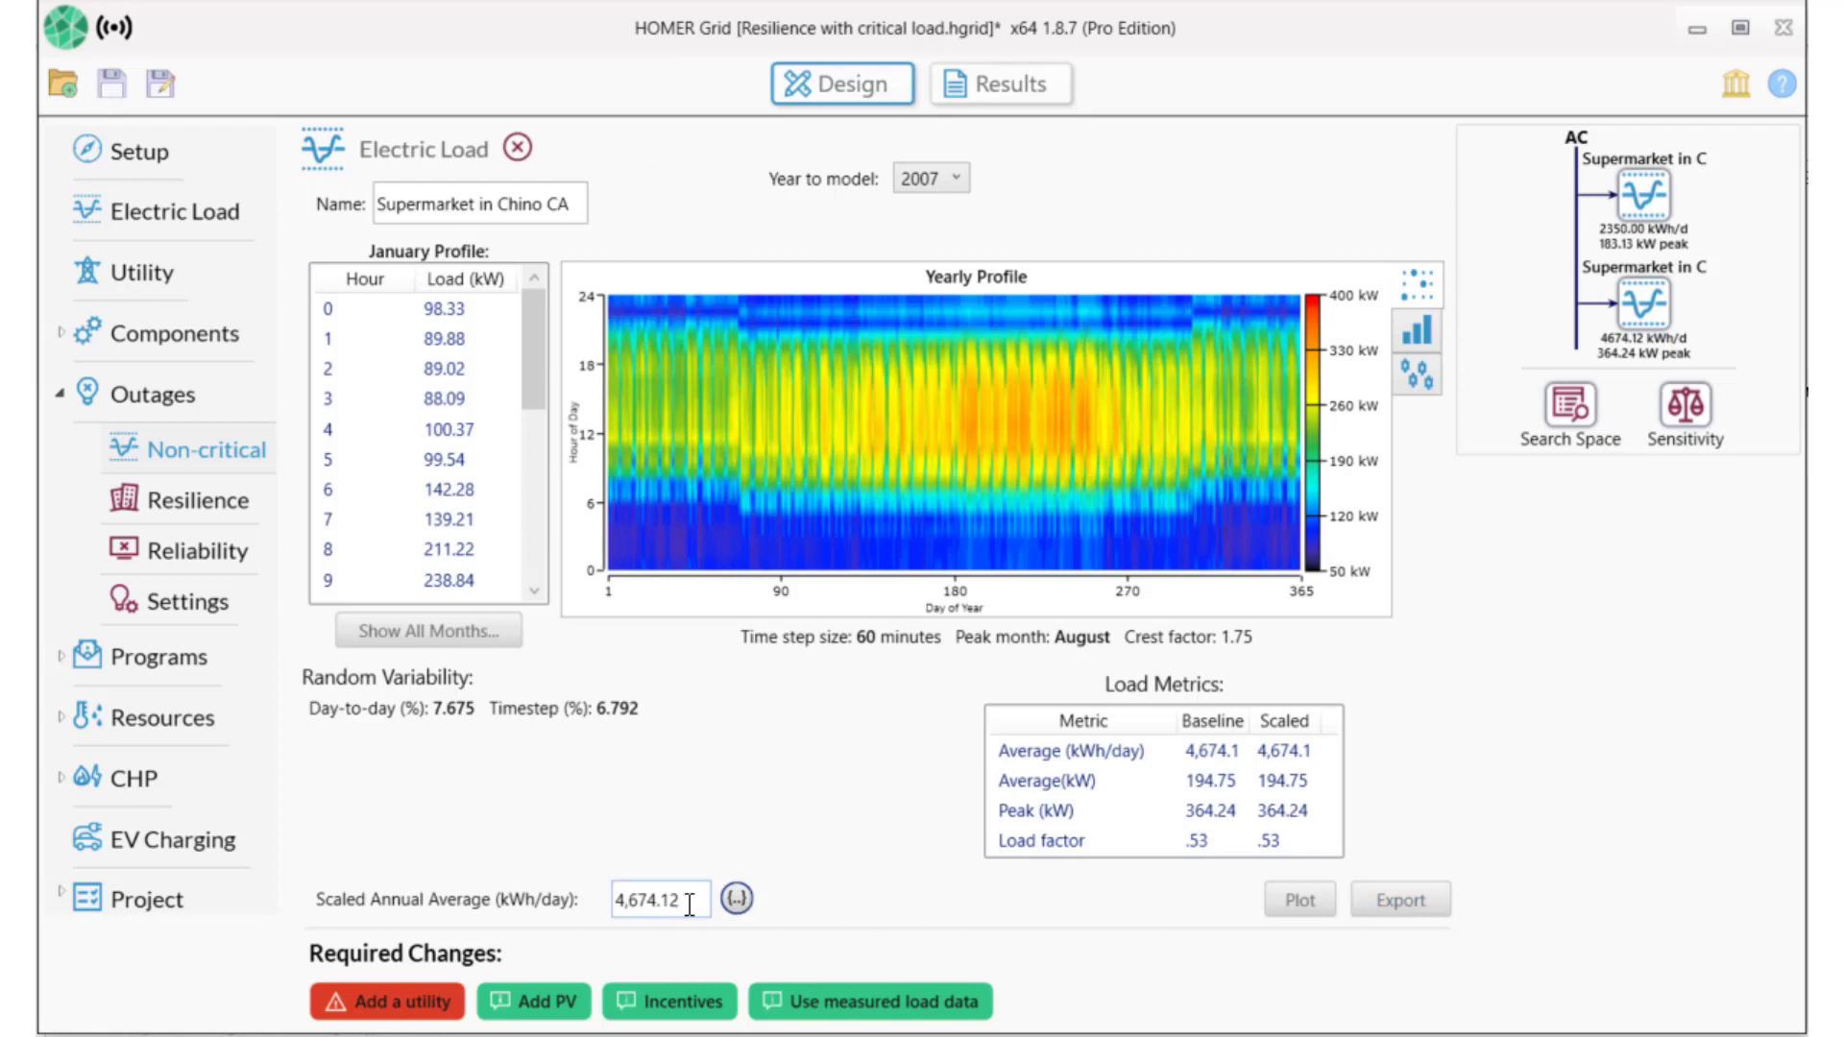
Scale the non-critical load to 2,350 kWh/day and rename it NC Supermarket.
drag(684, 899, 557, 889)
text(2350)
key(Tab)
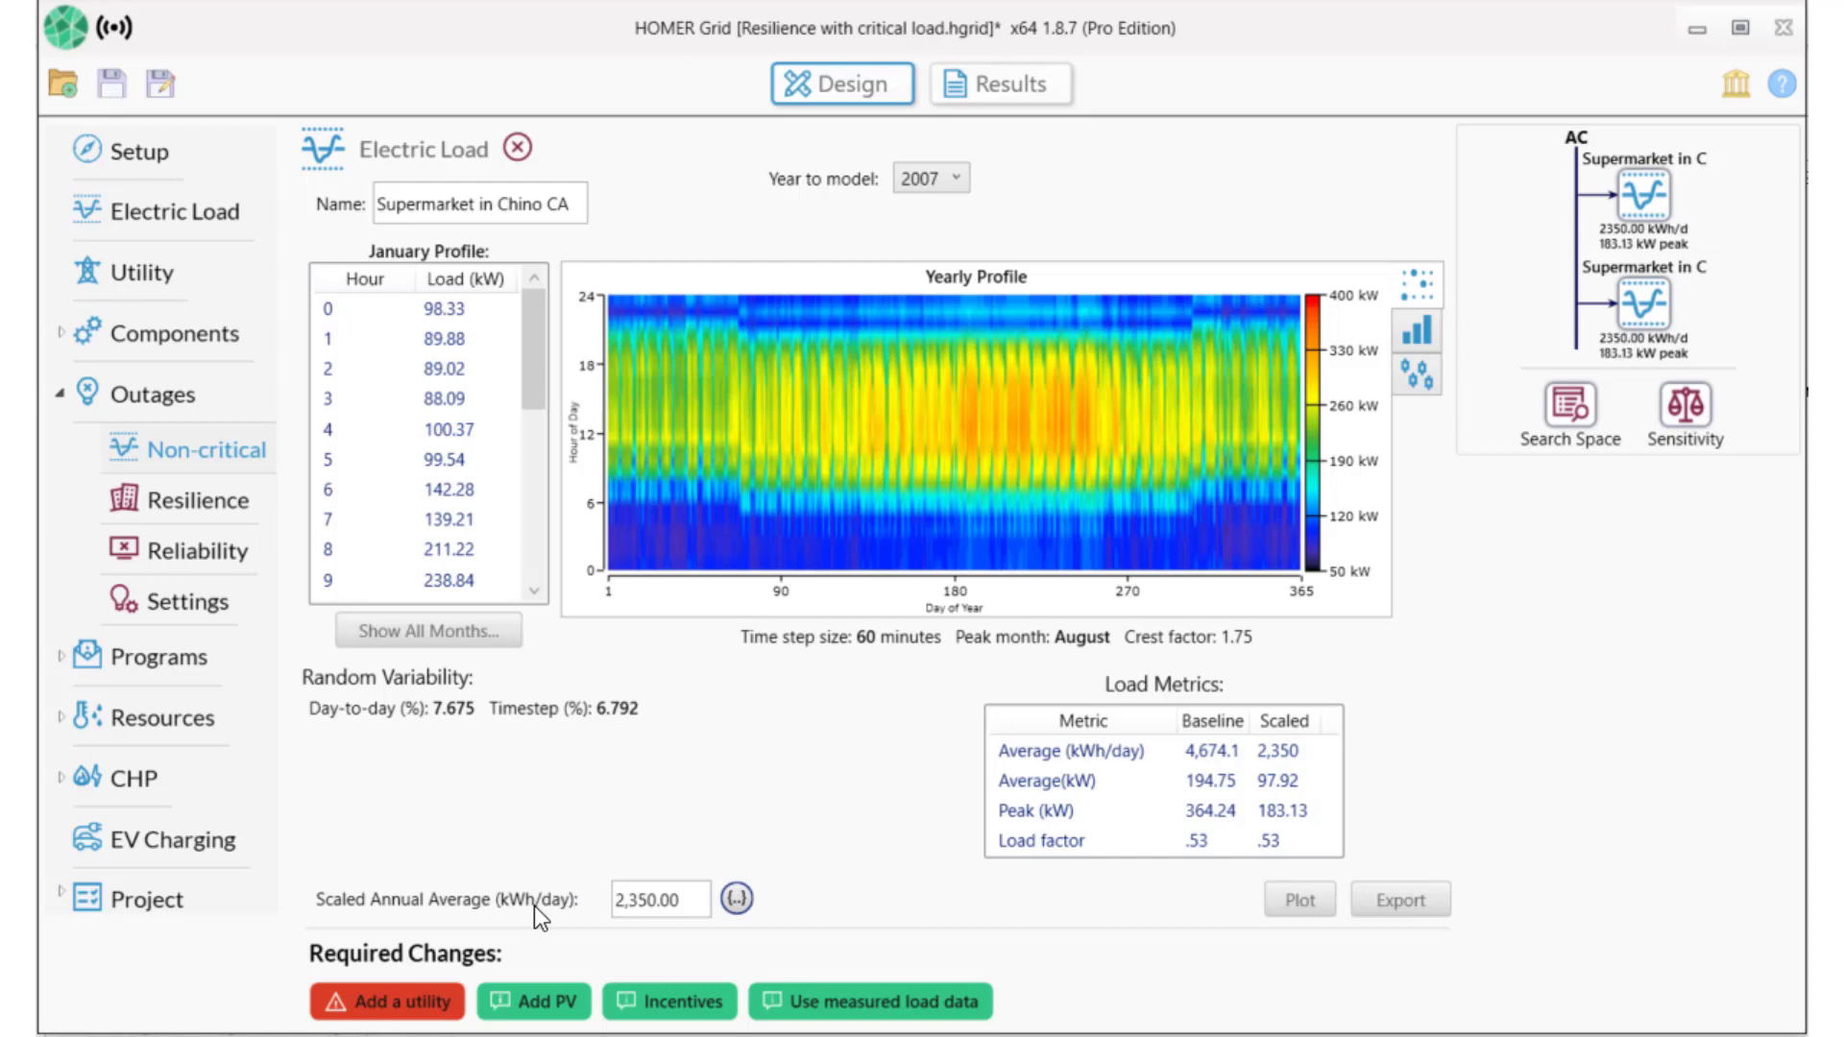
click(380, 209)
text(NC)
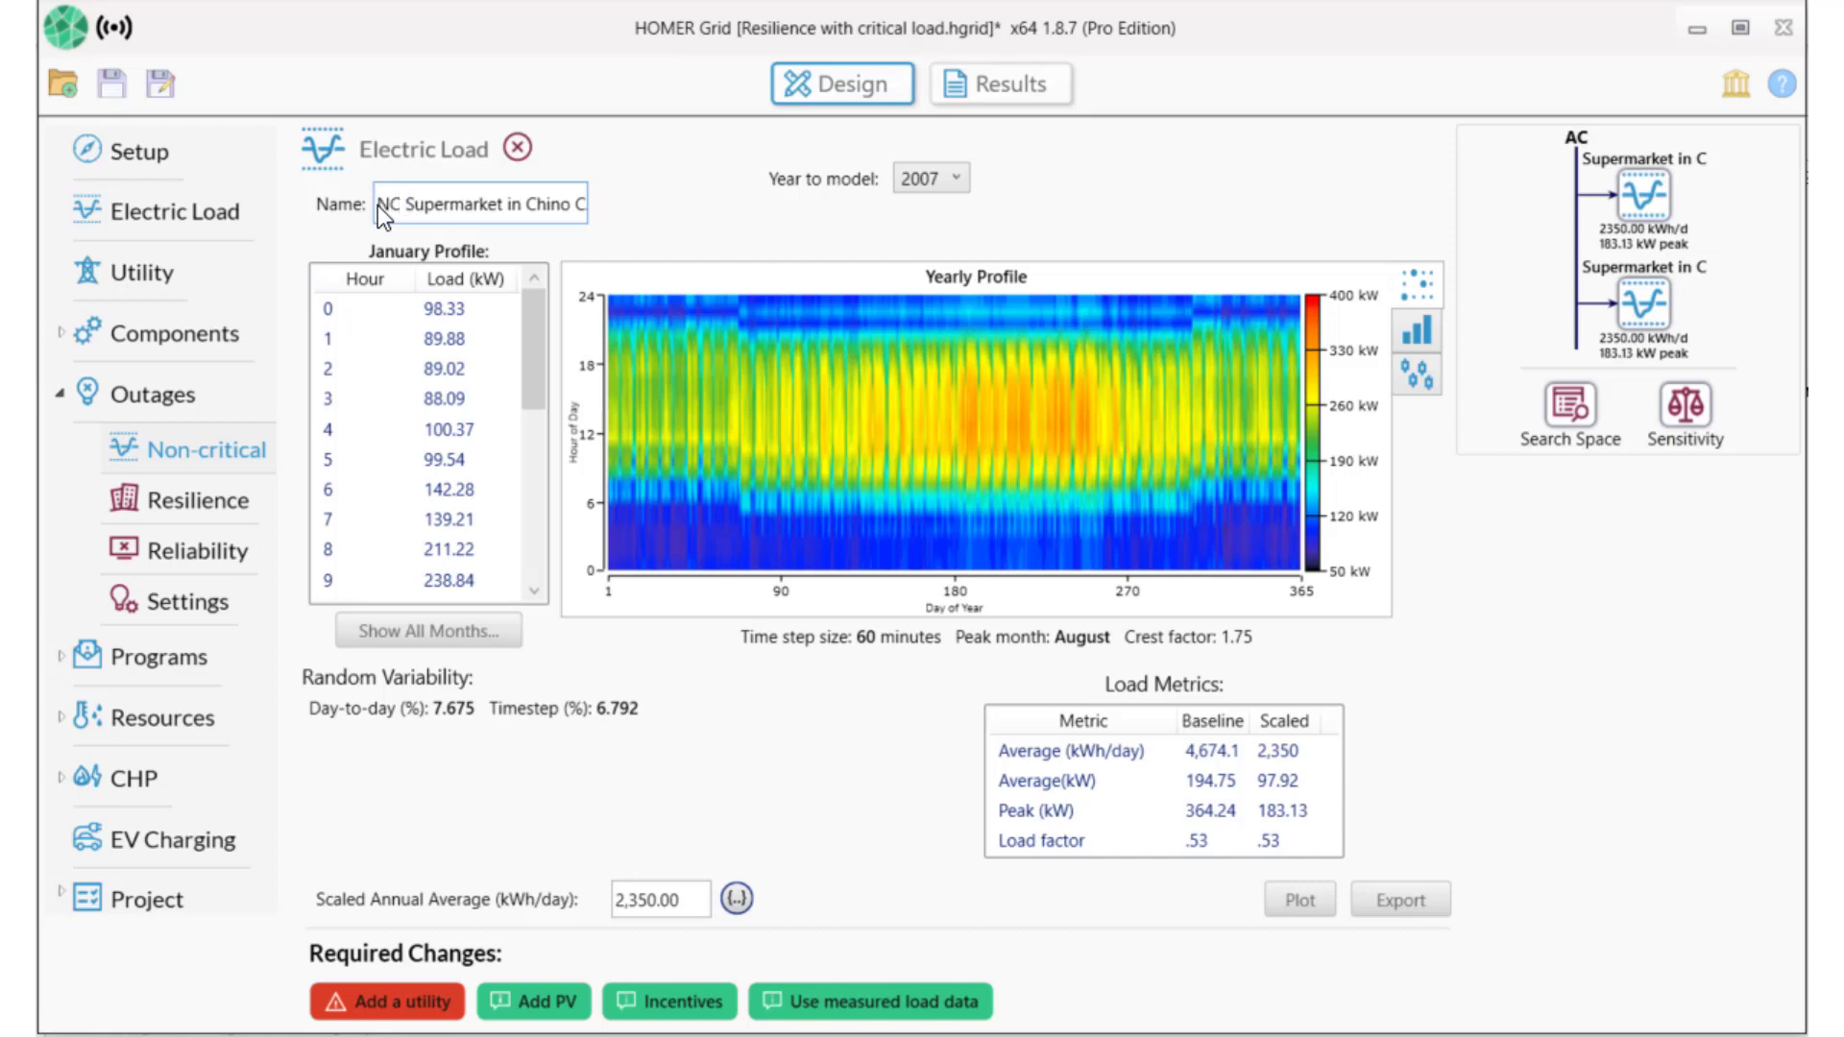
click(198, 499)
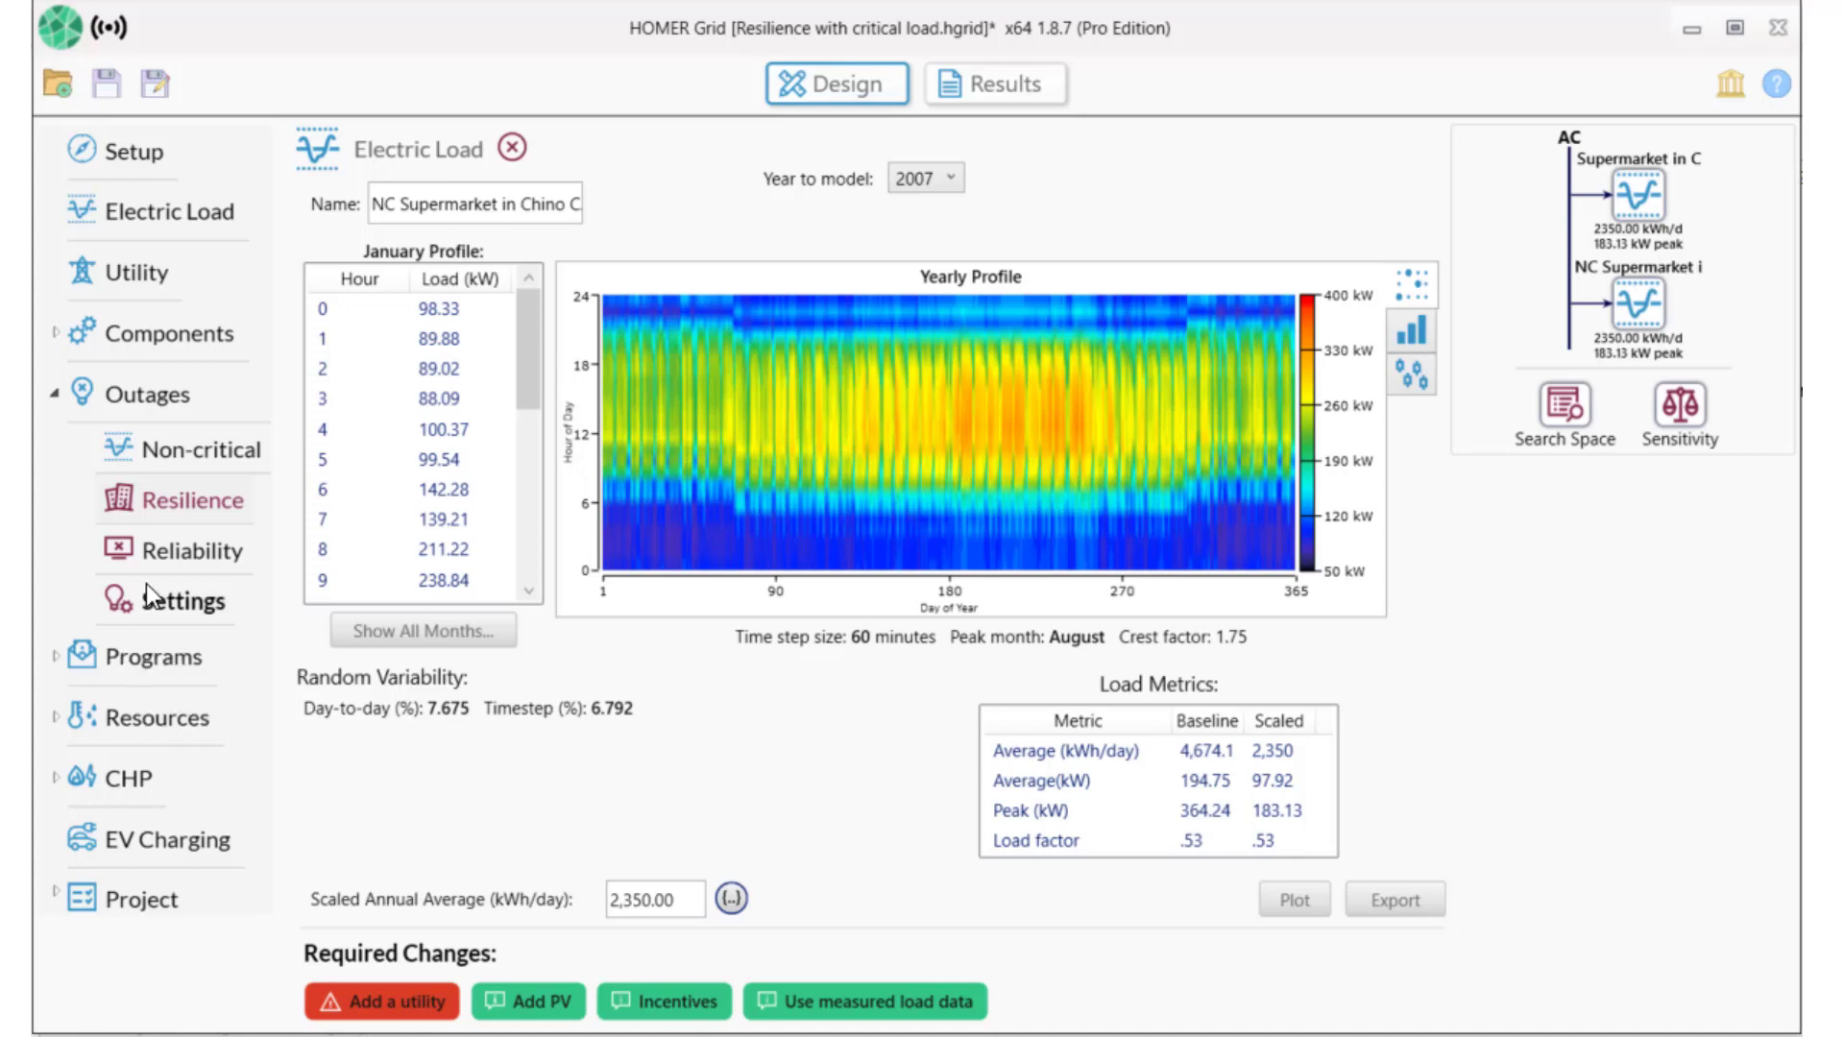
Schedule the 5-day resilience outage to begin 11 July at 12:00 AM.
click(142, 497)
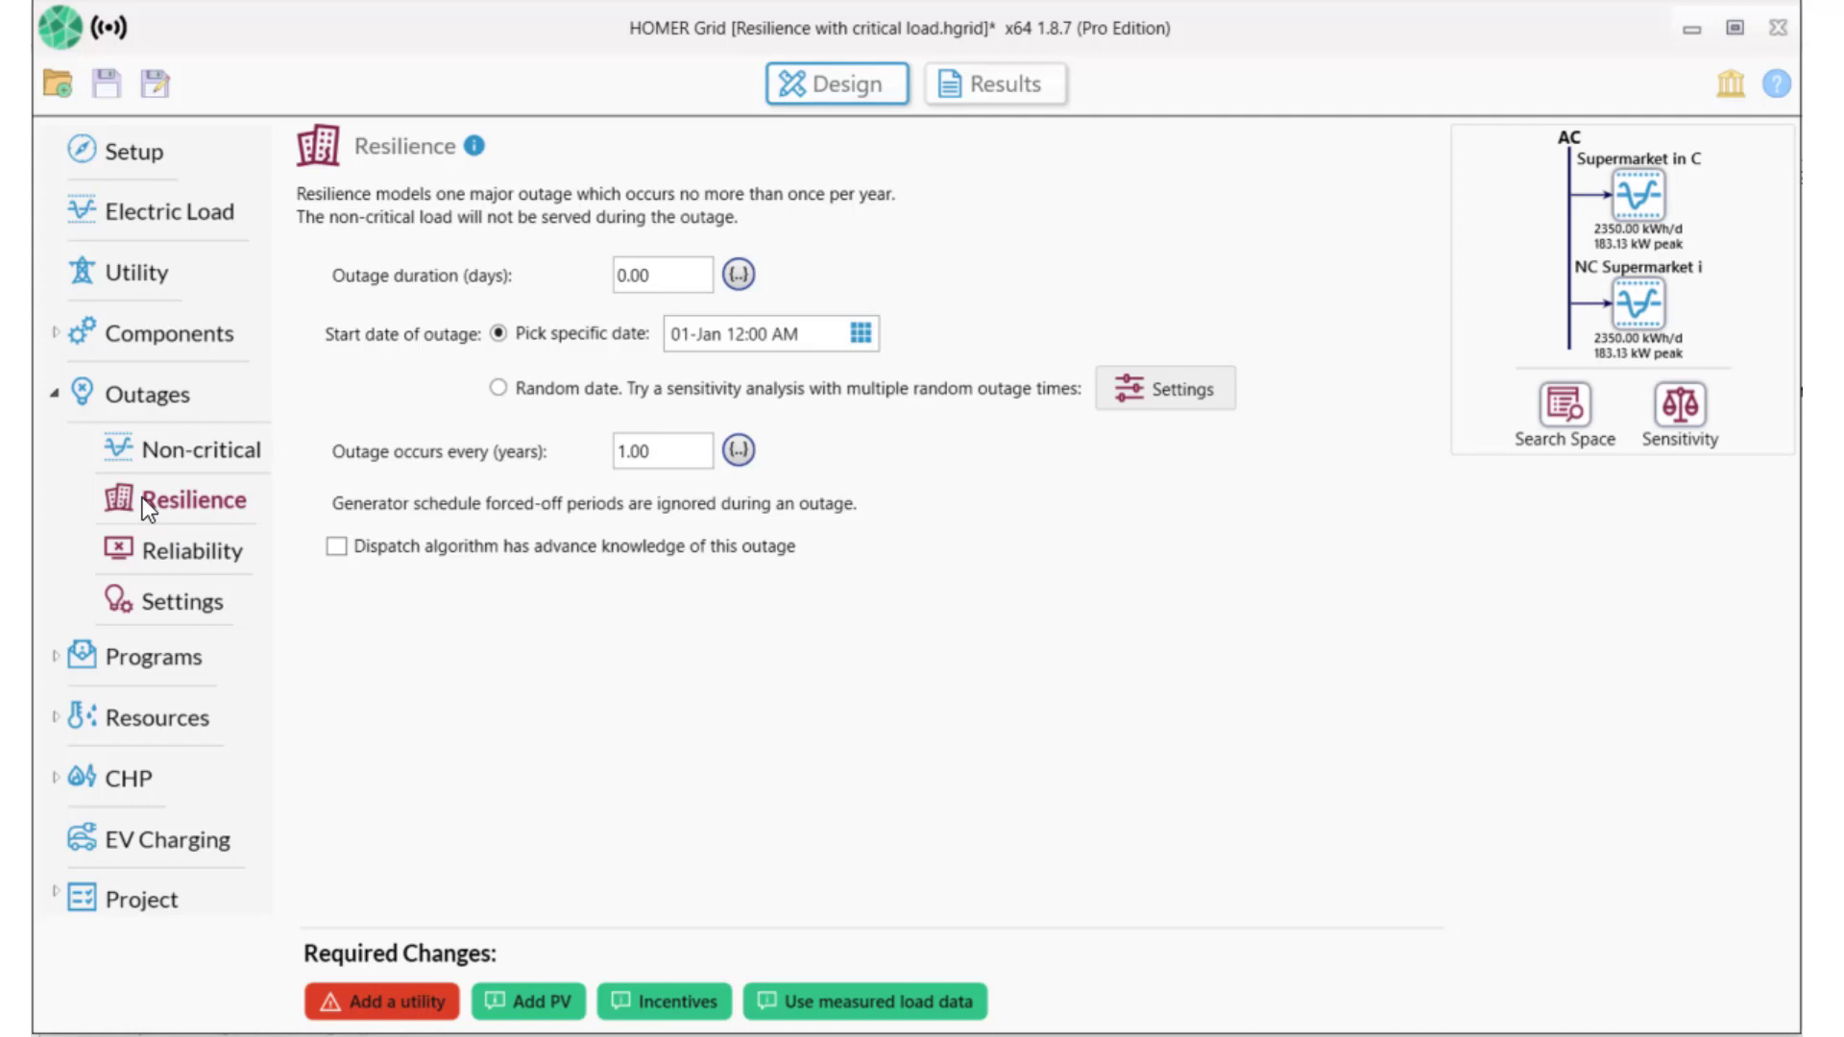
click(132, 547)
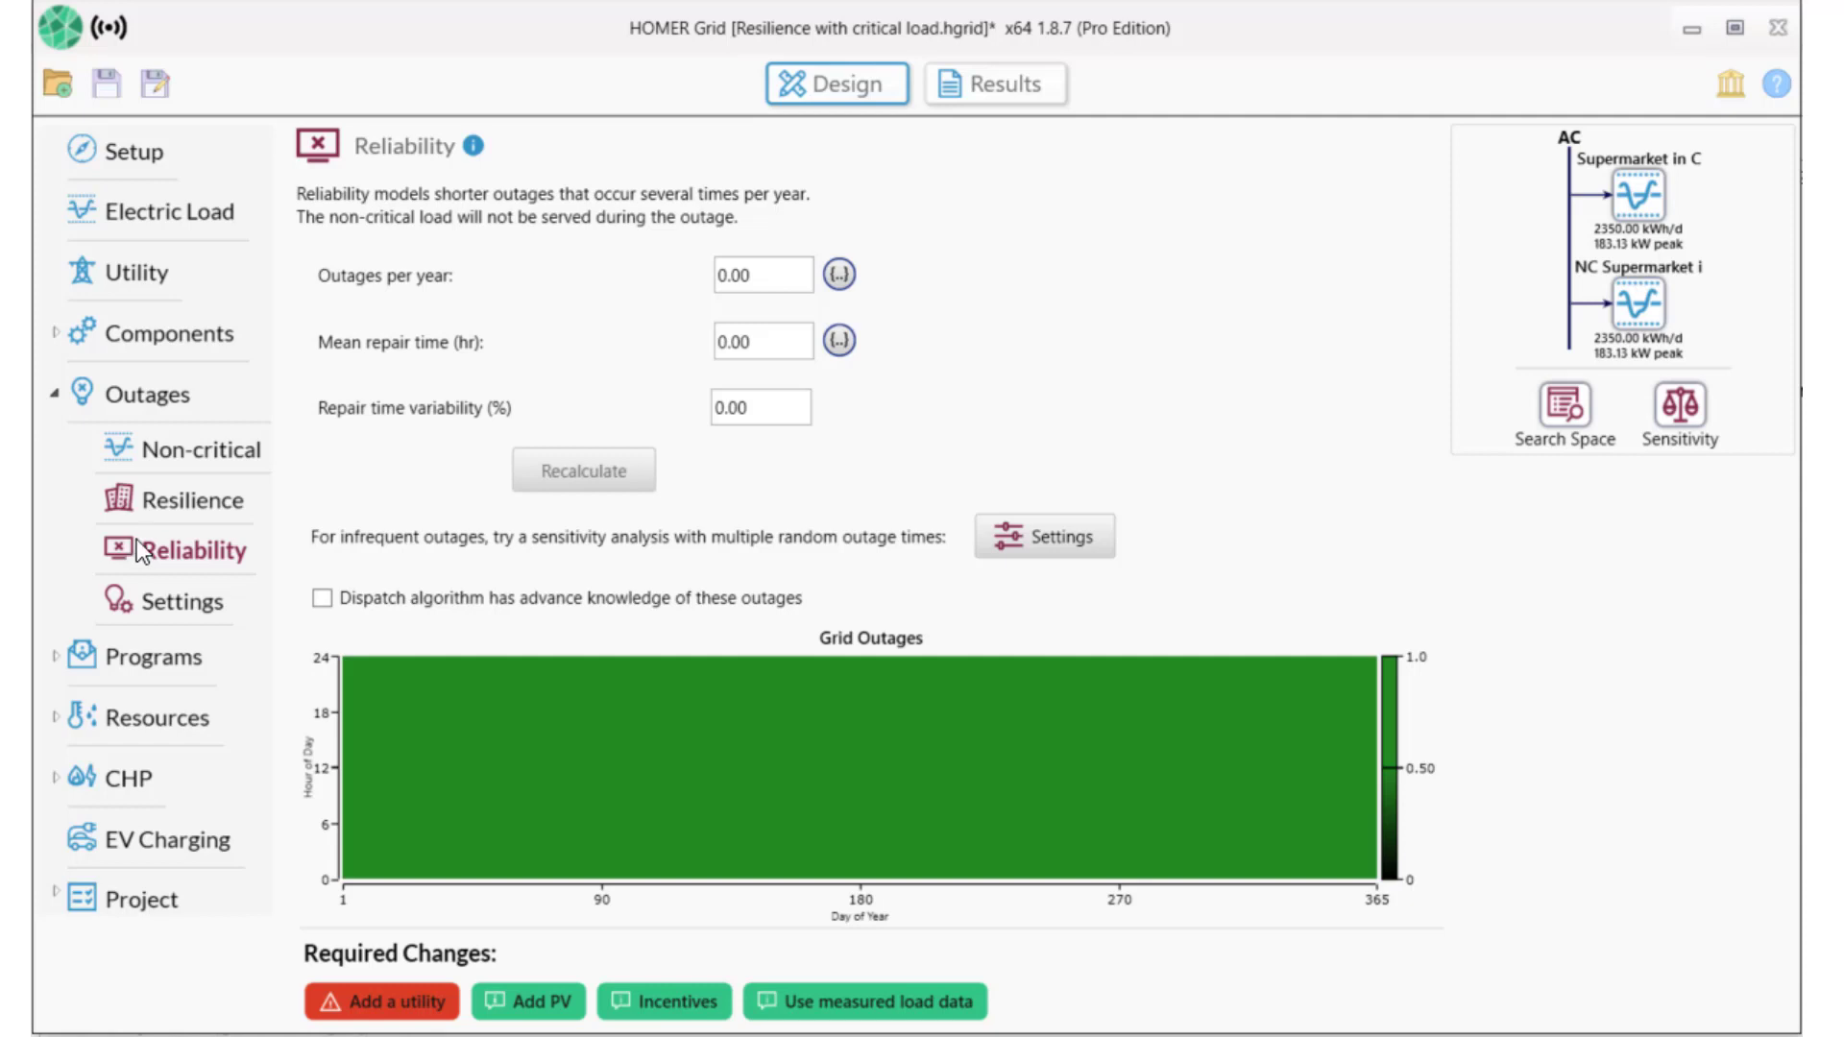
click(157, 503)
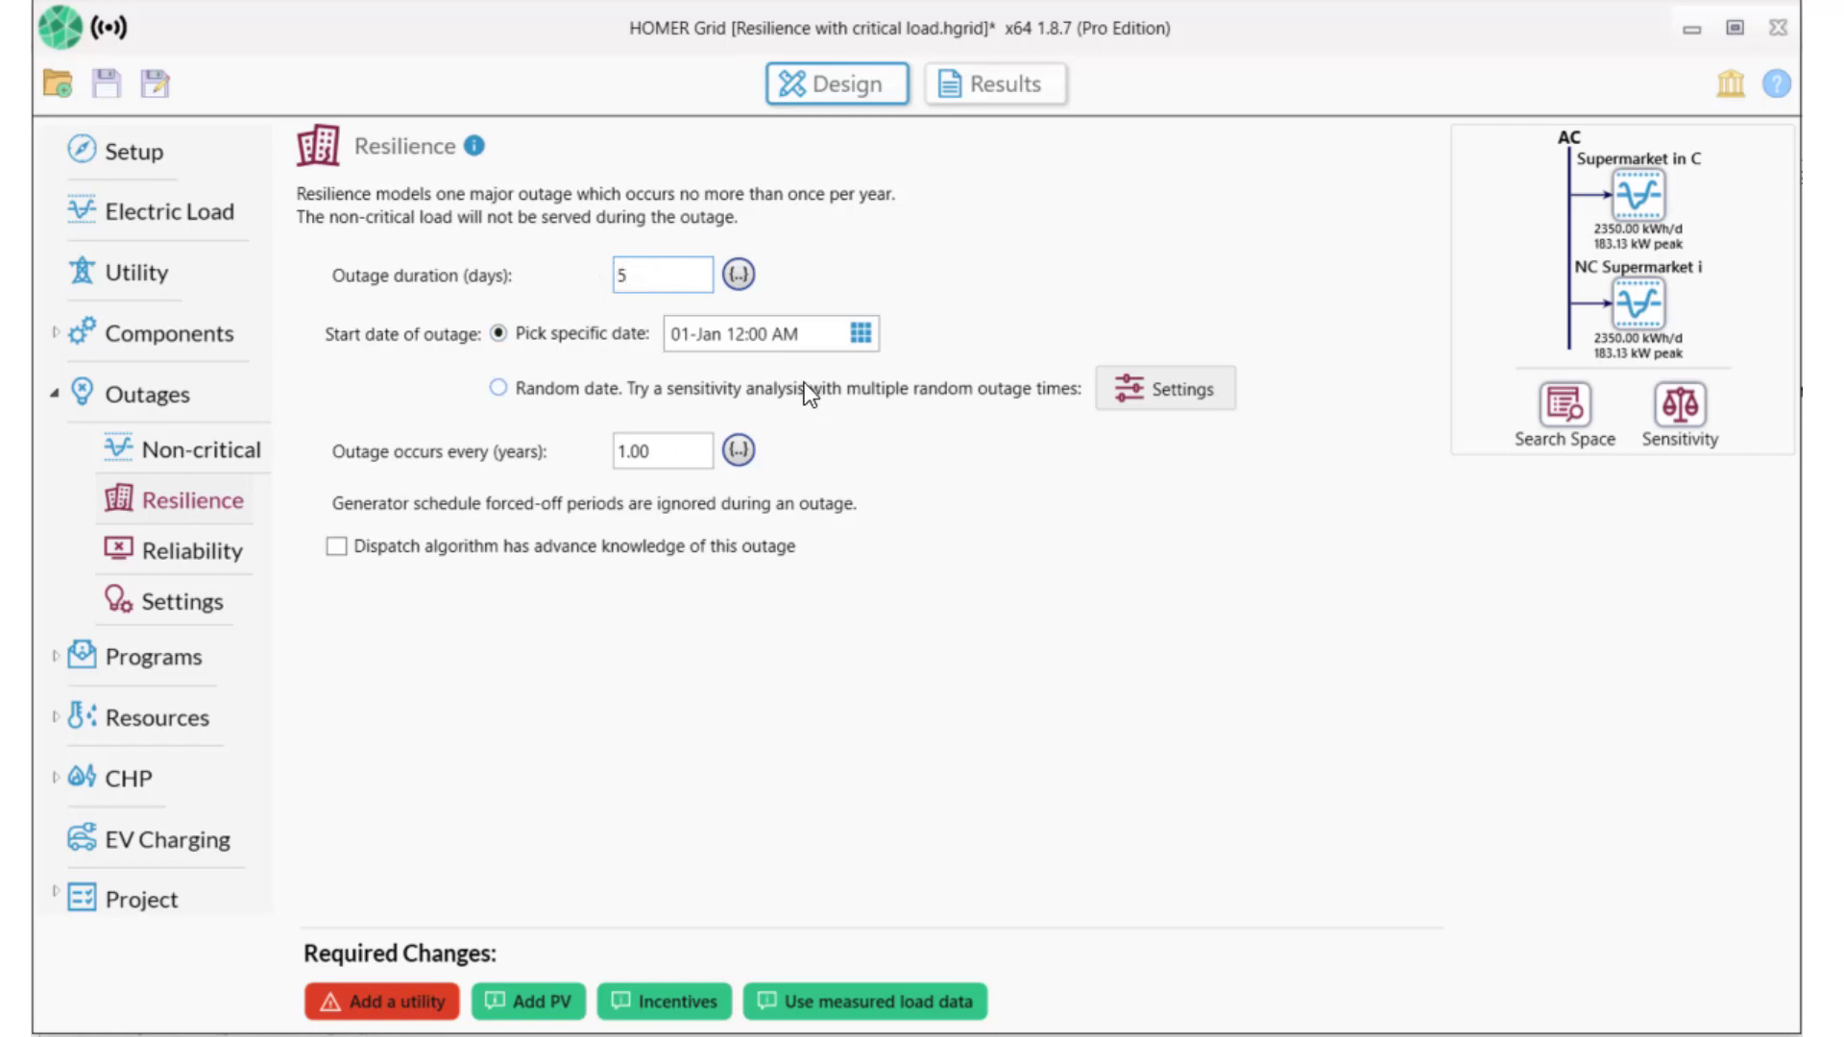
click(856, 332)
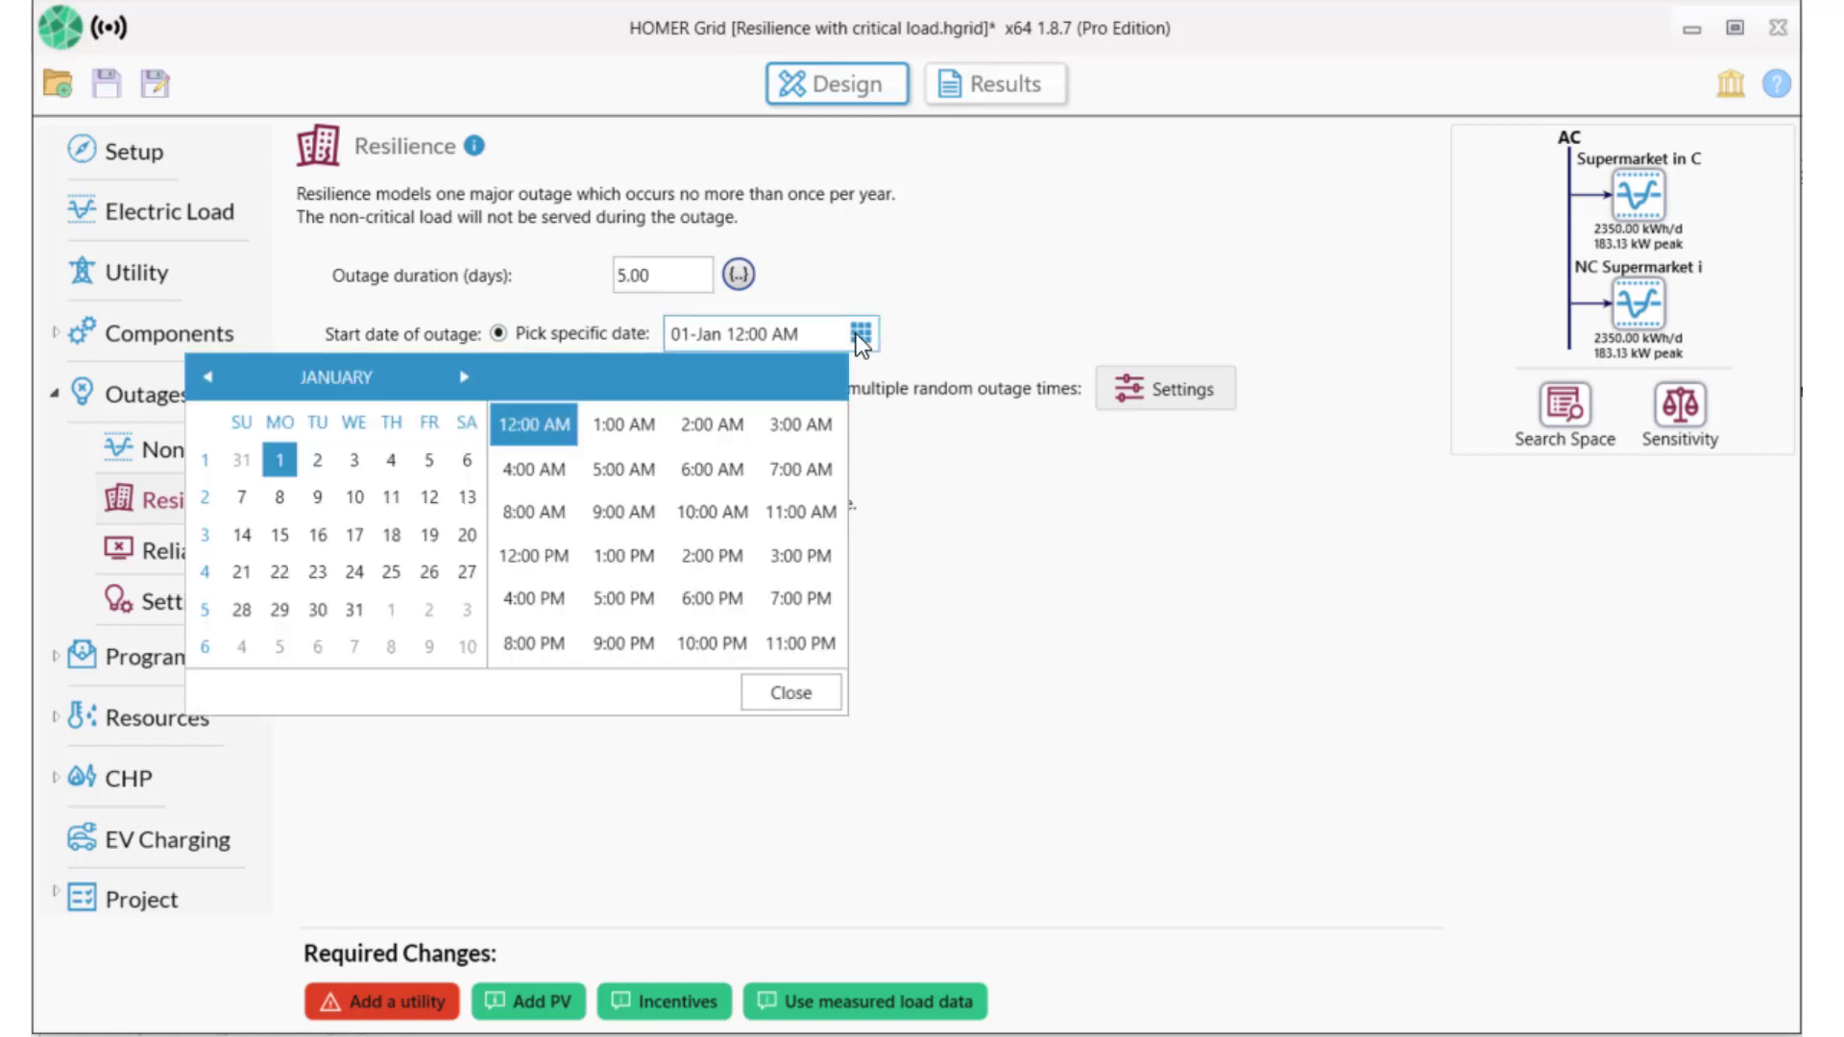
click(468, 376)
click(468, 376)
click(468, 376)
click(468, 376)
click(467, 376)
click(468, 377)
click(363, 494)
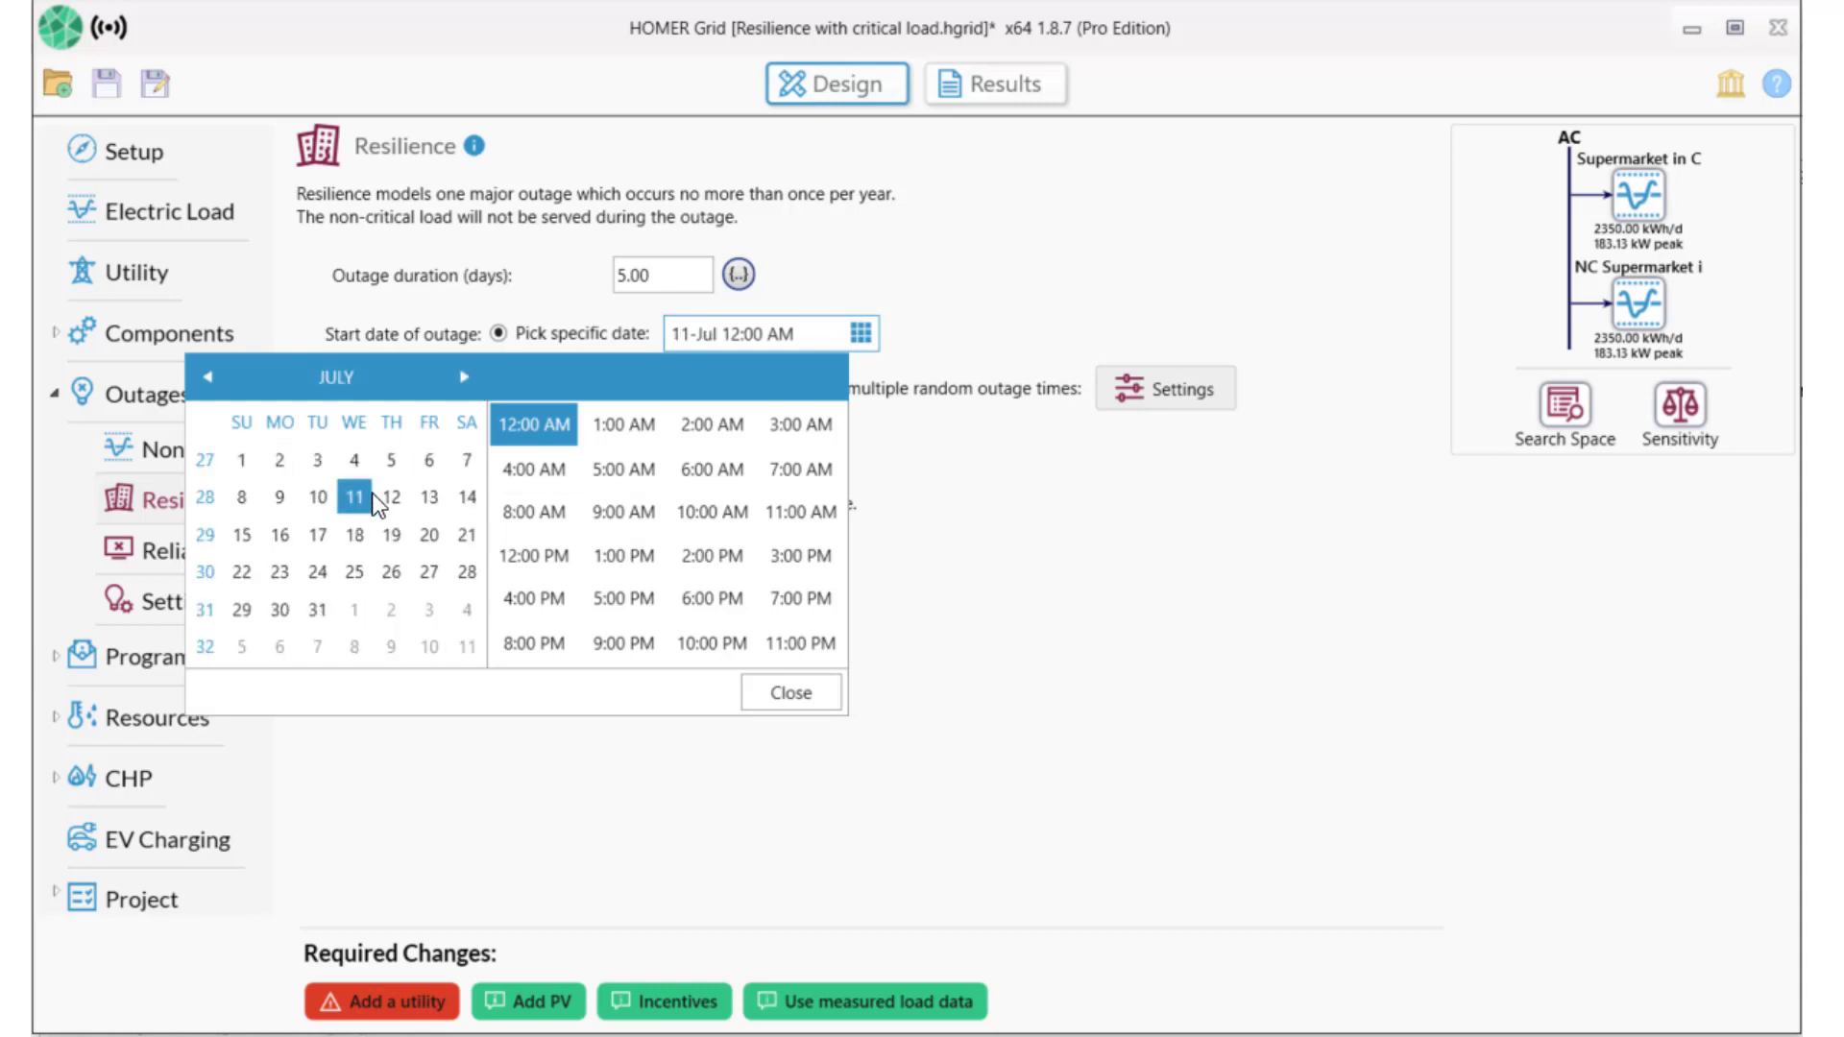
click(789, 696)
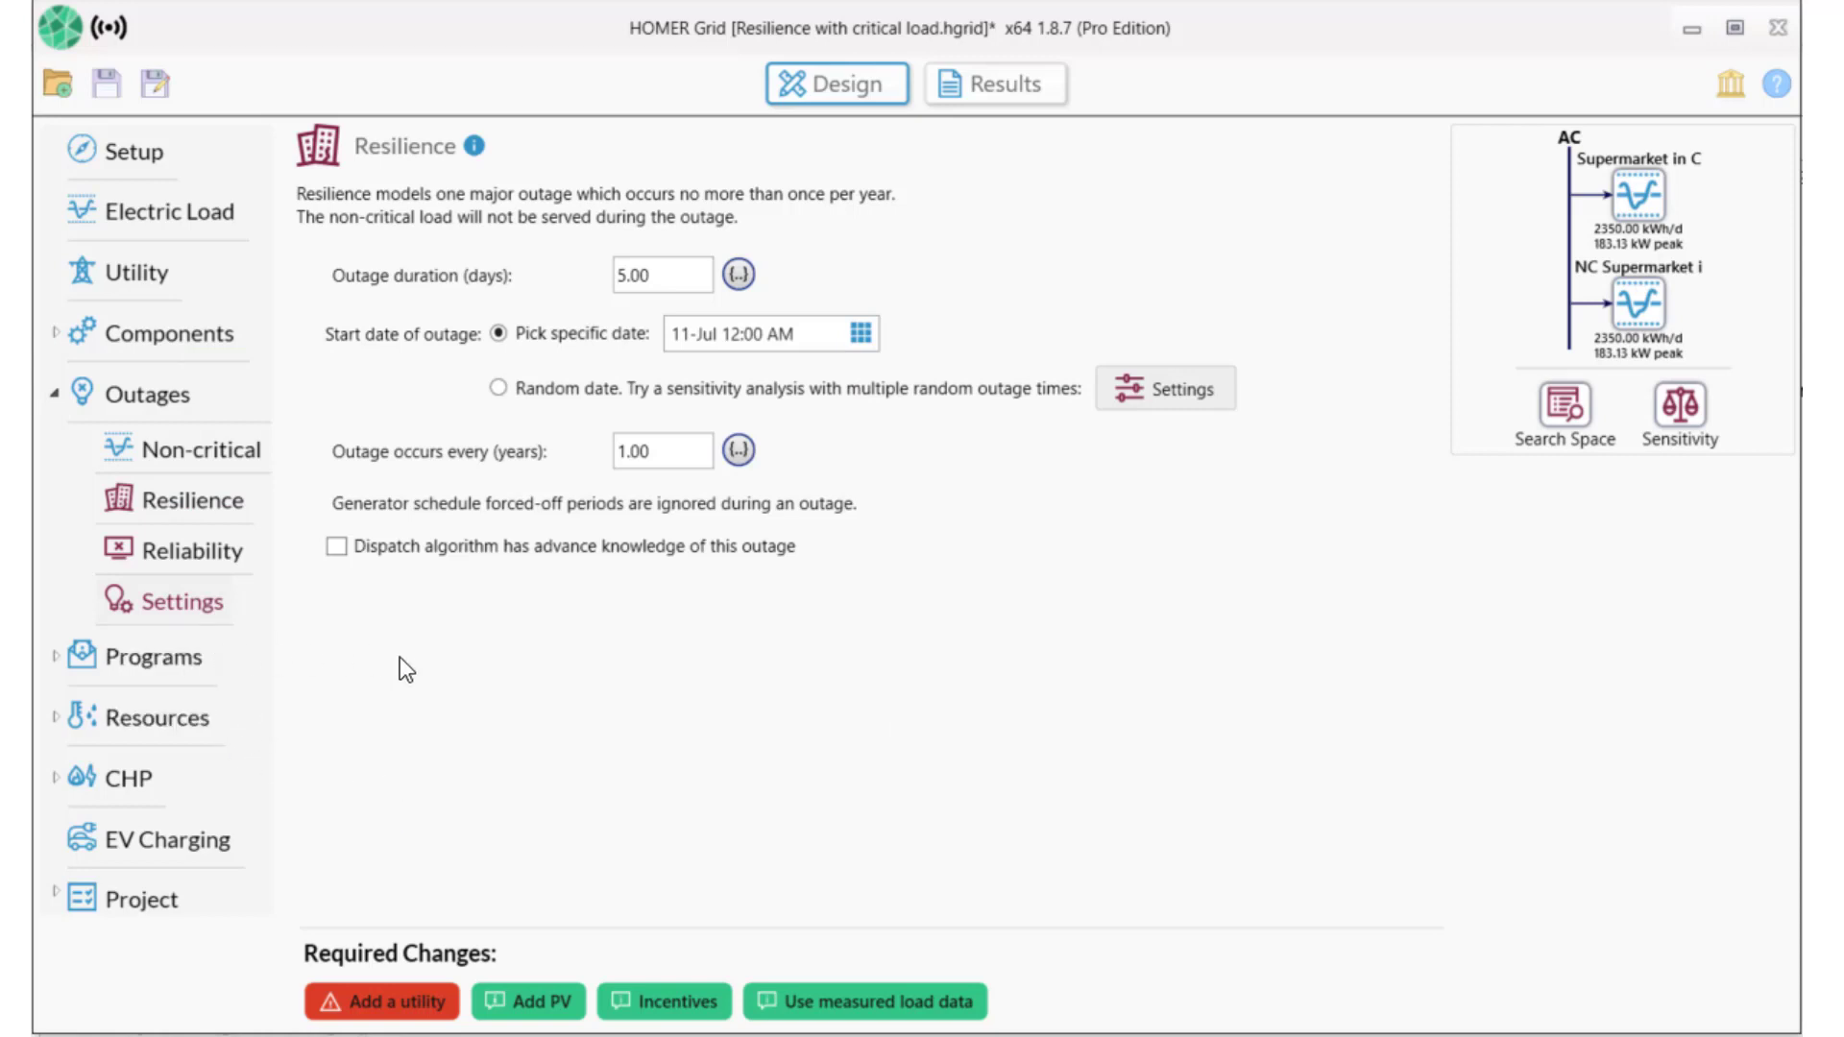
click(158, 601)
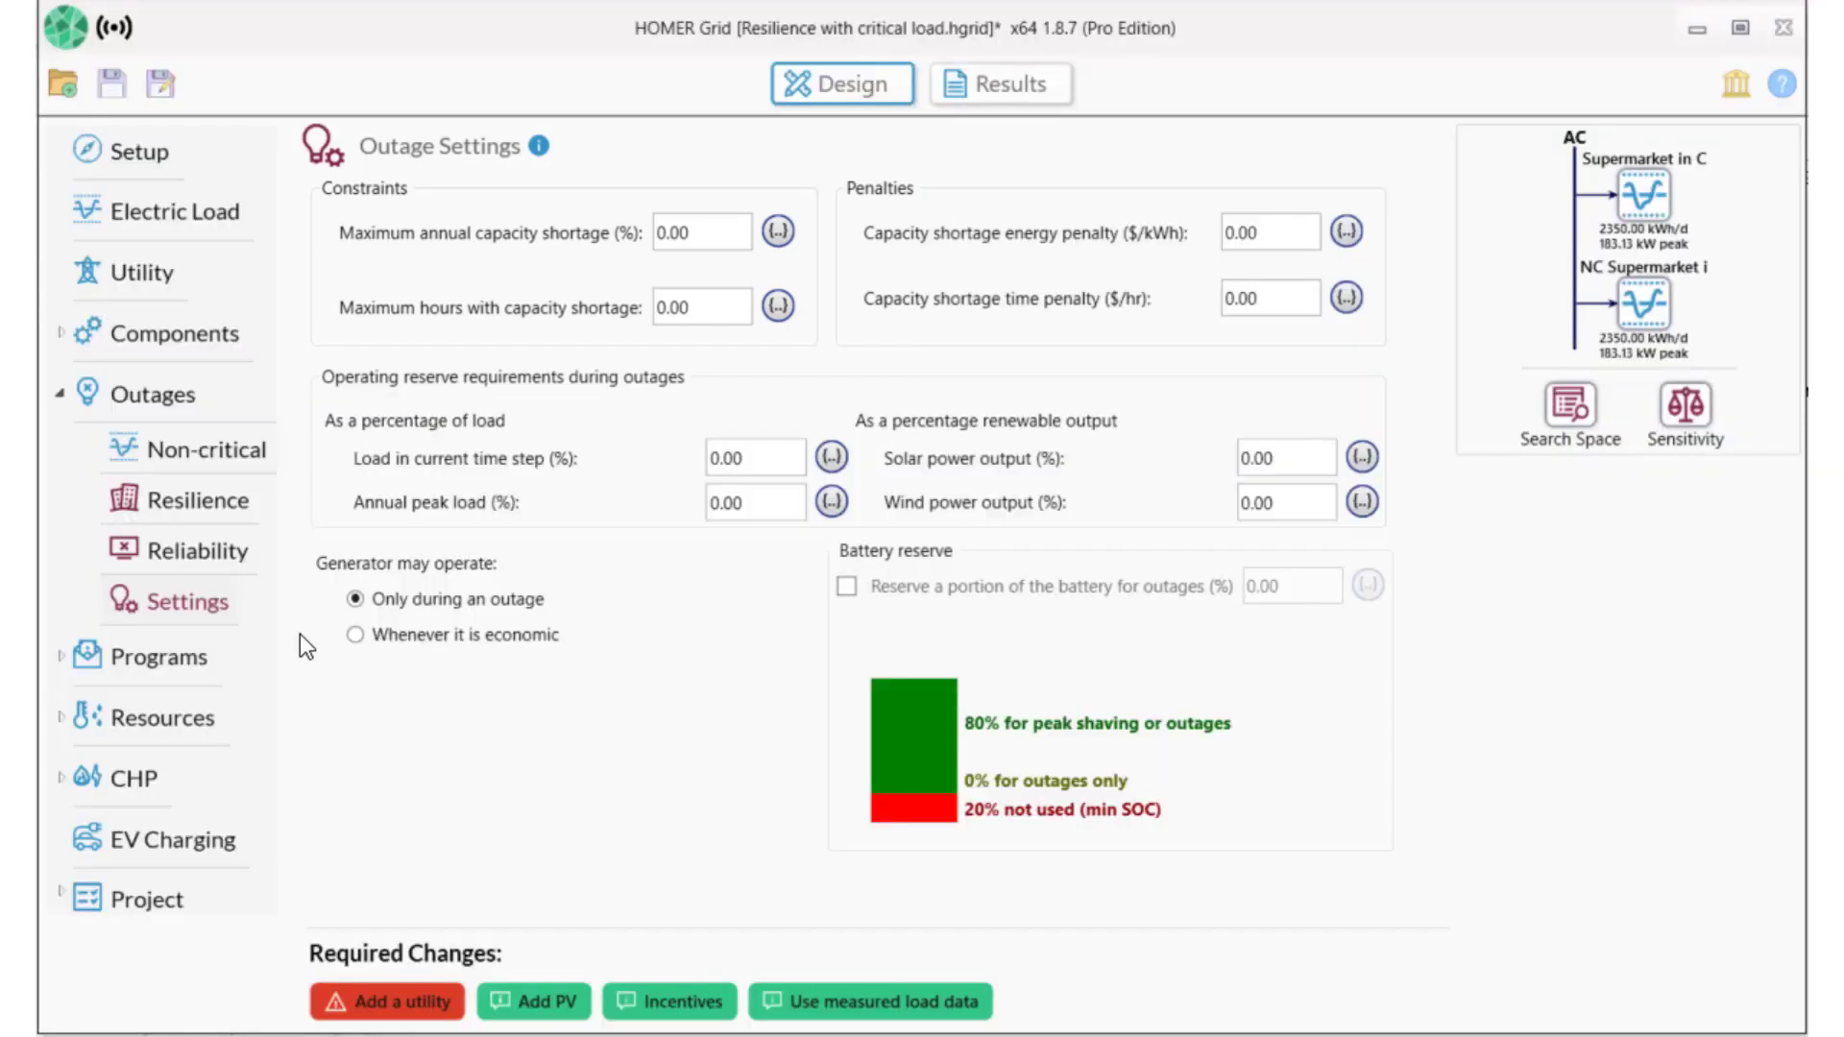
Select Rancho Cucamonga Municipal Utility's Medium Commercial tariff from the site's postal-code tariff list.
click(119, 274)
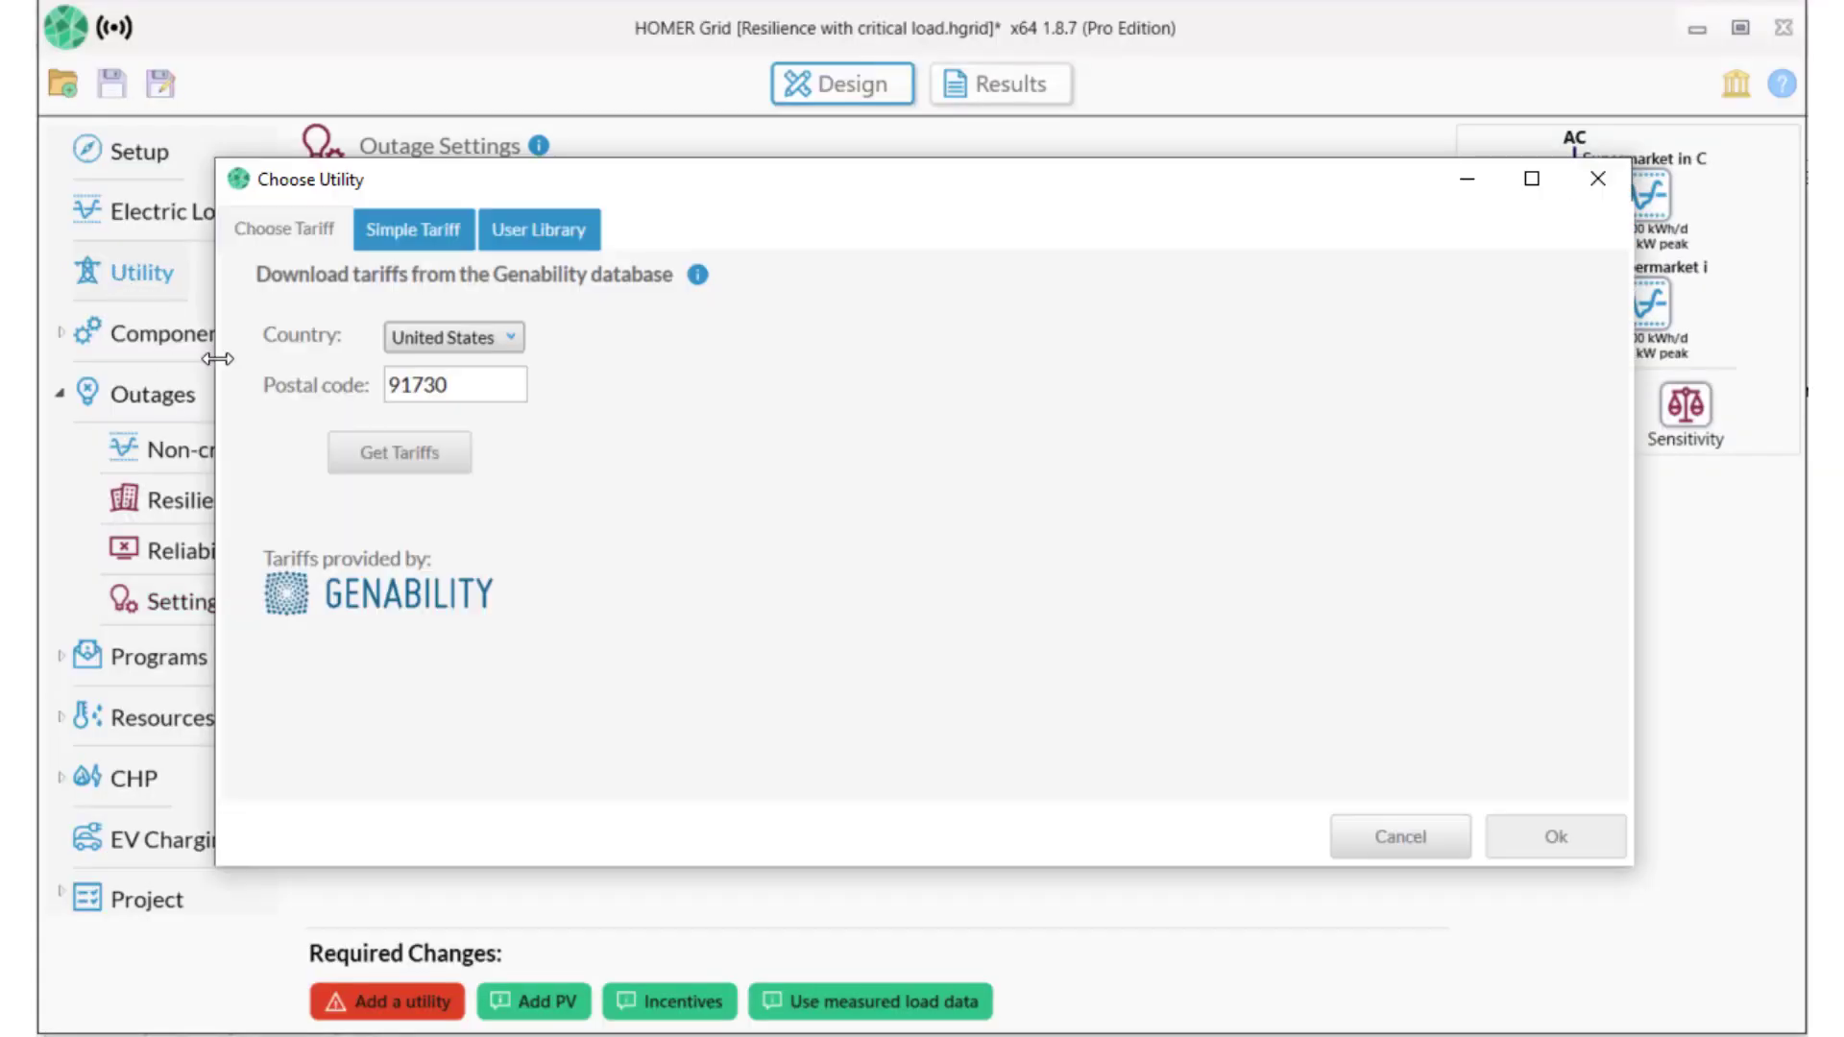
click(360, 451)
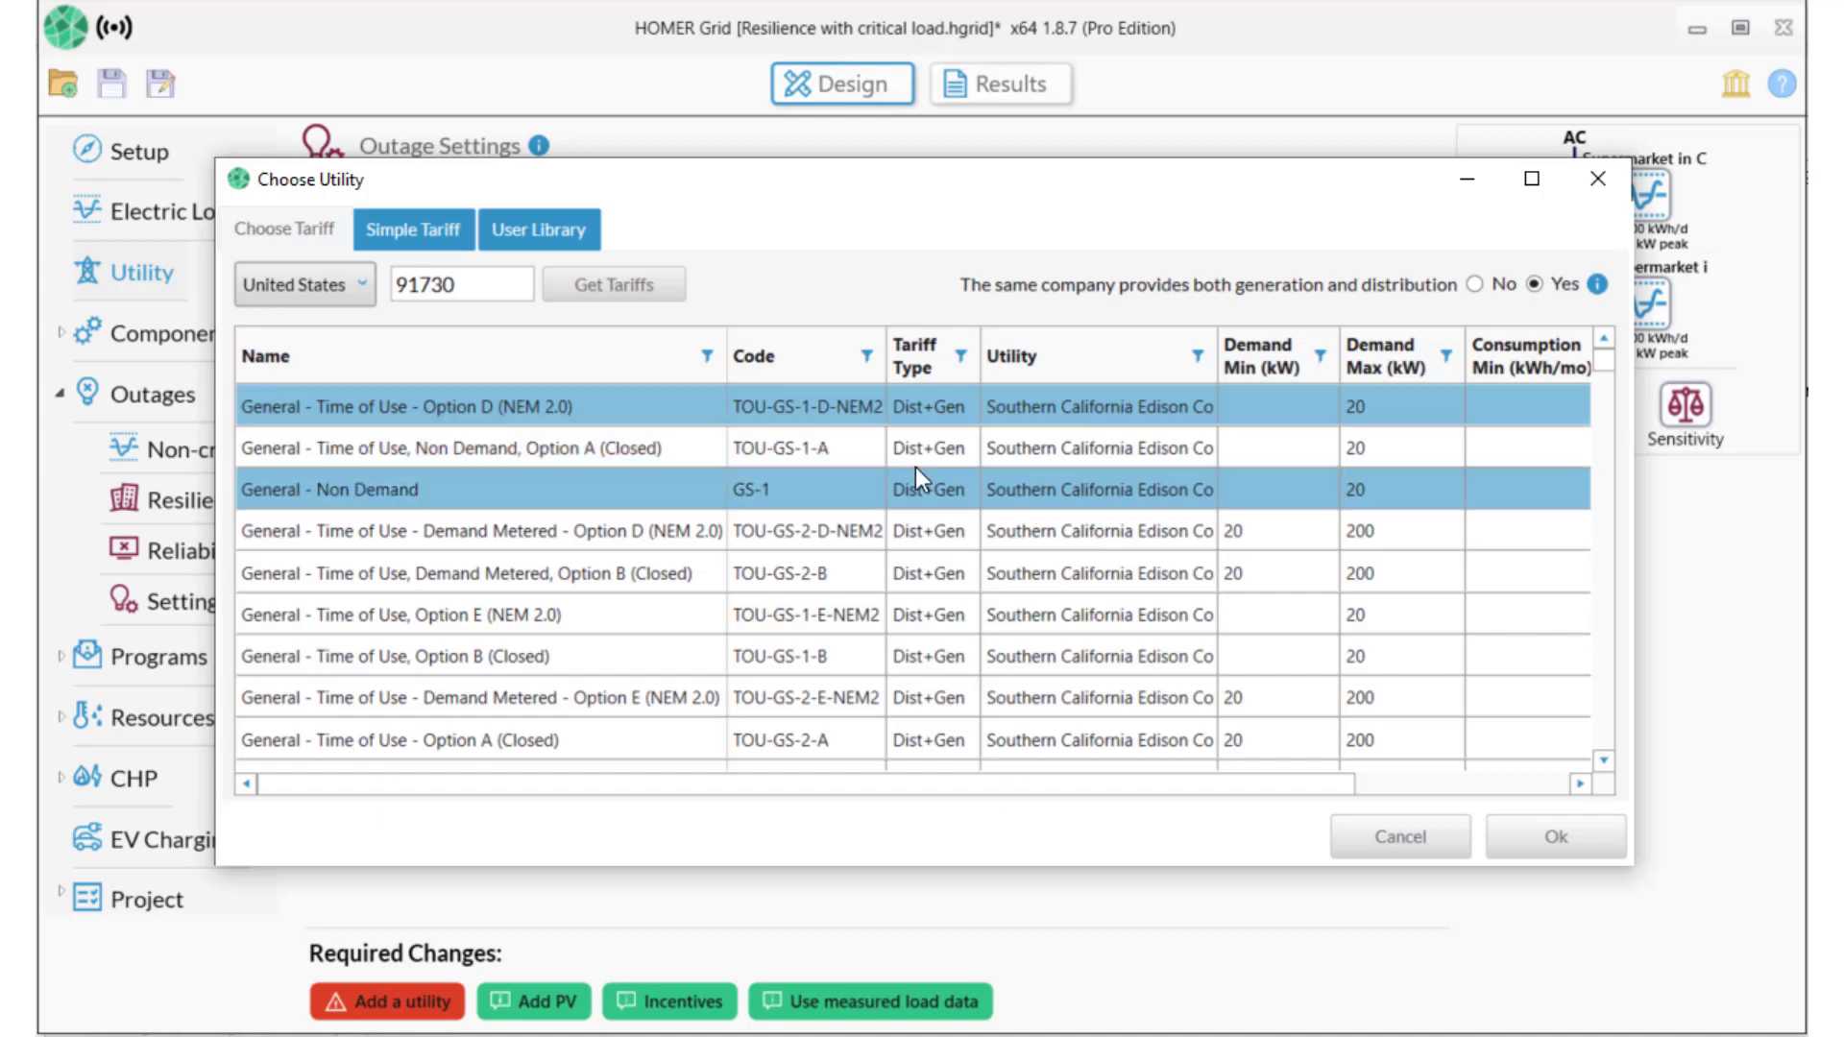
click(1073, 369)
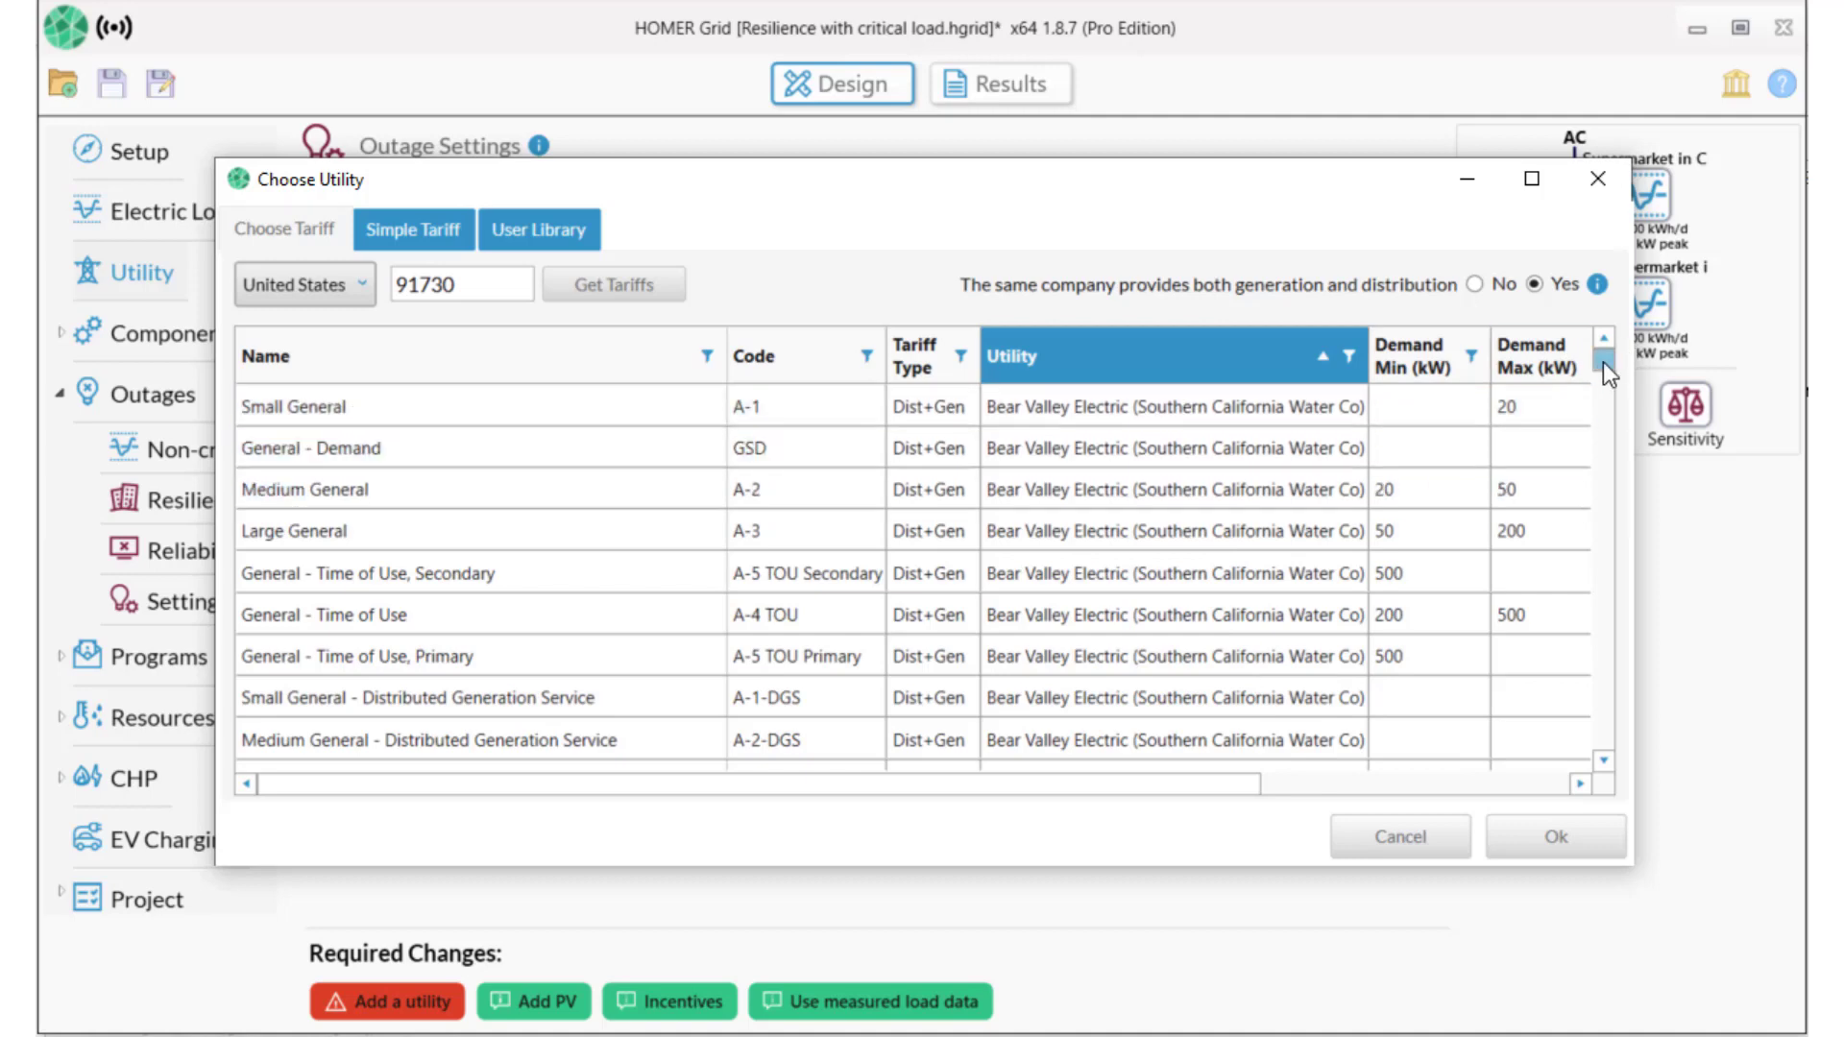
drag(1599, 352, 1588, 373)
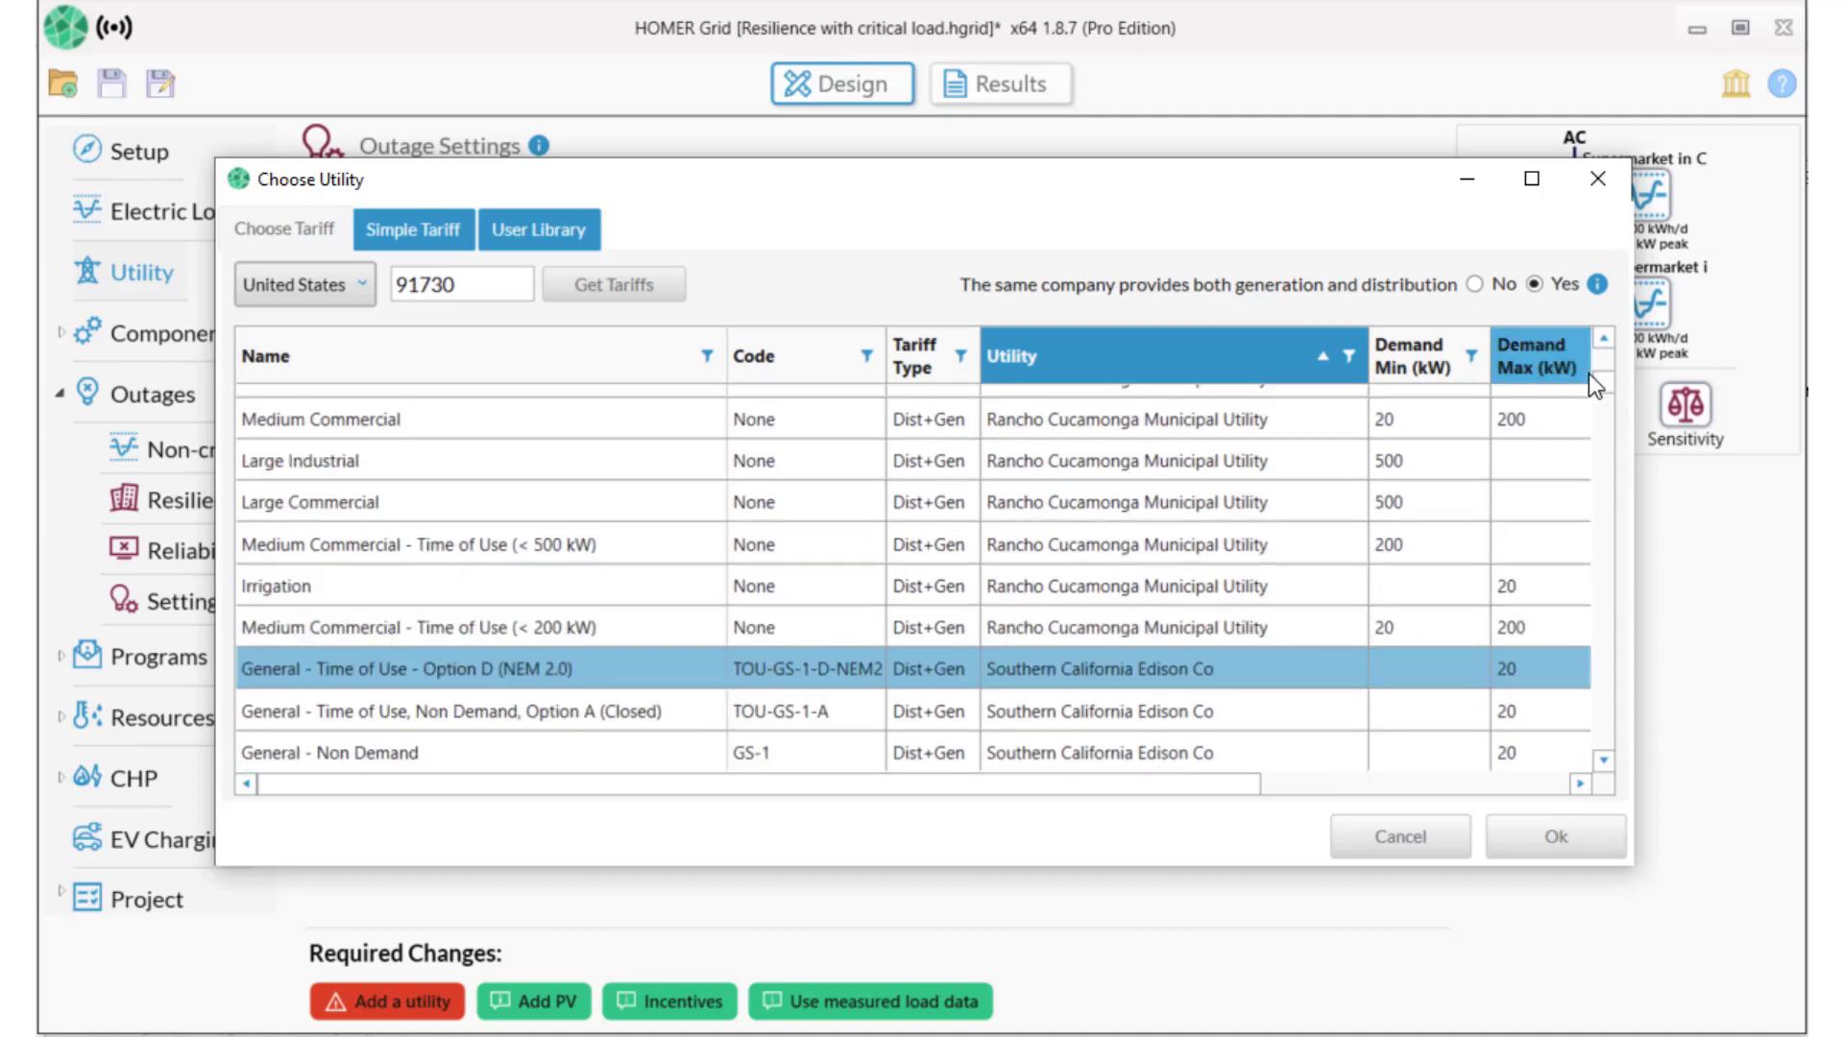
click(1431, 406)
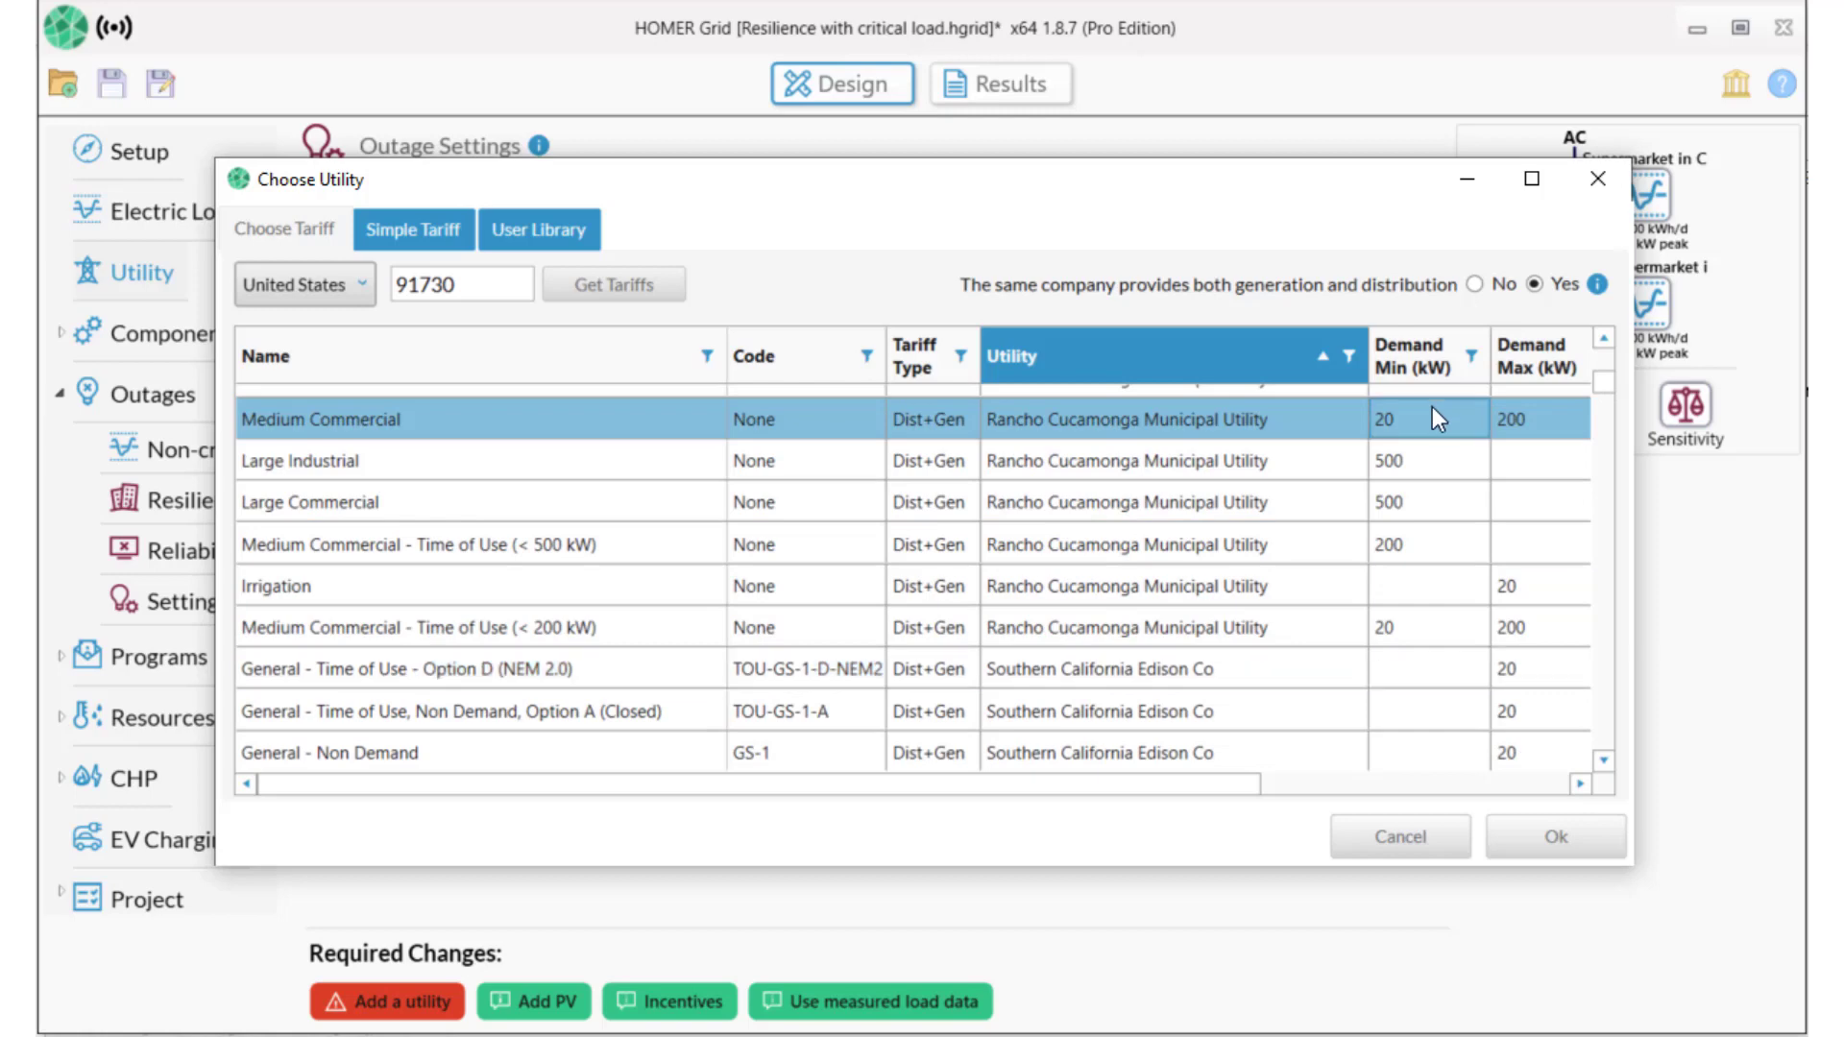
click(1525, 827)
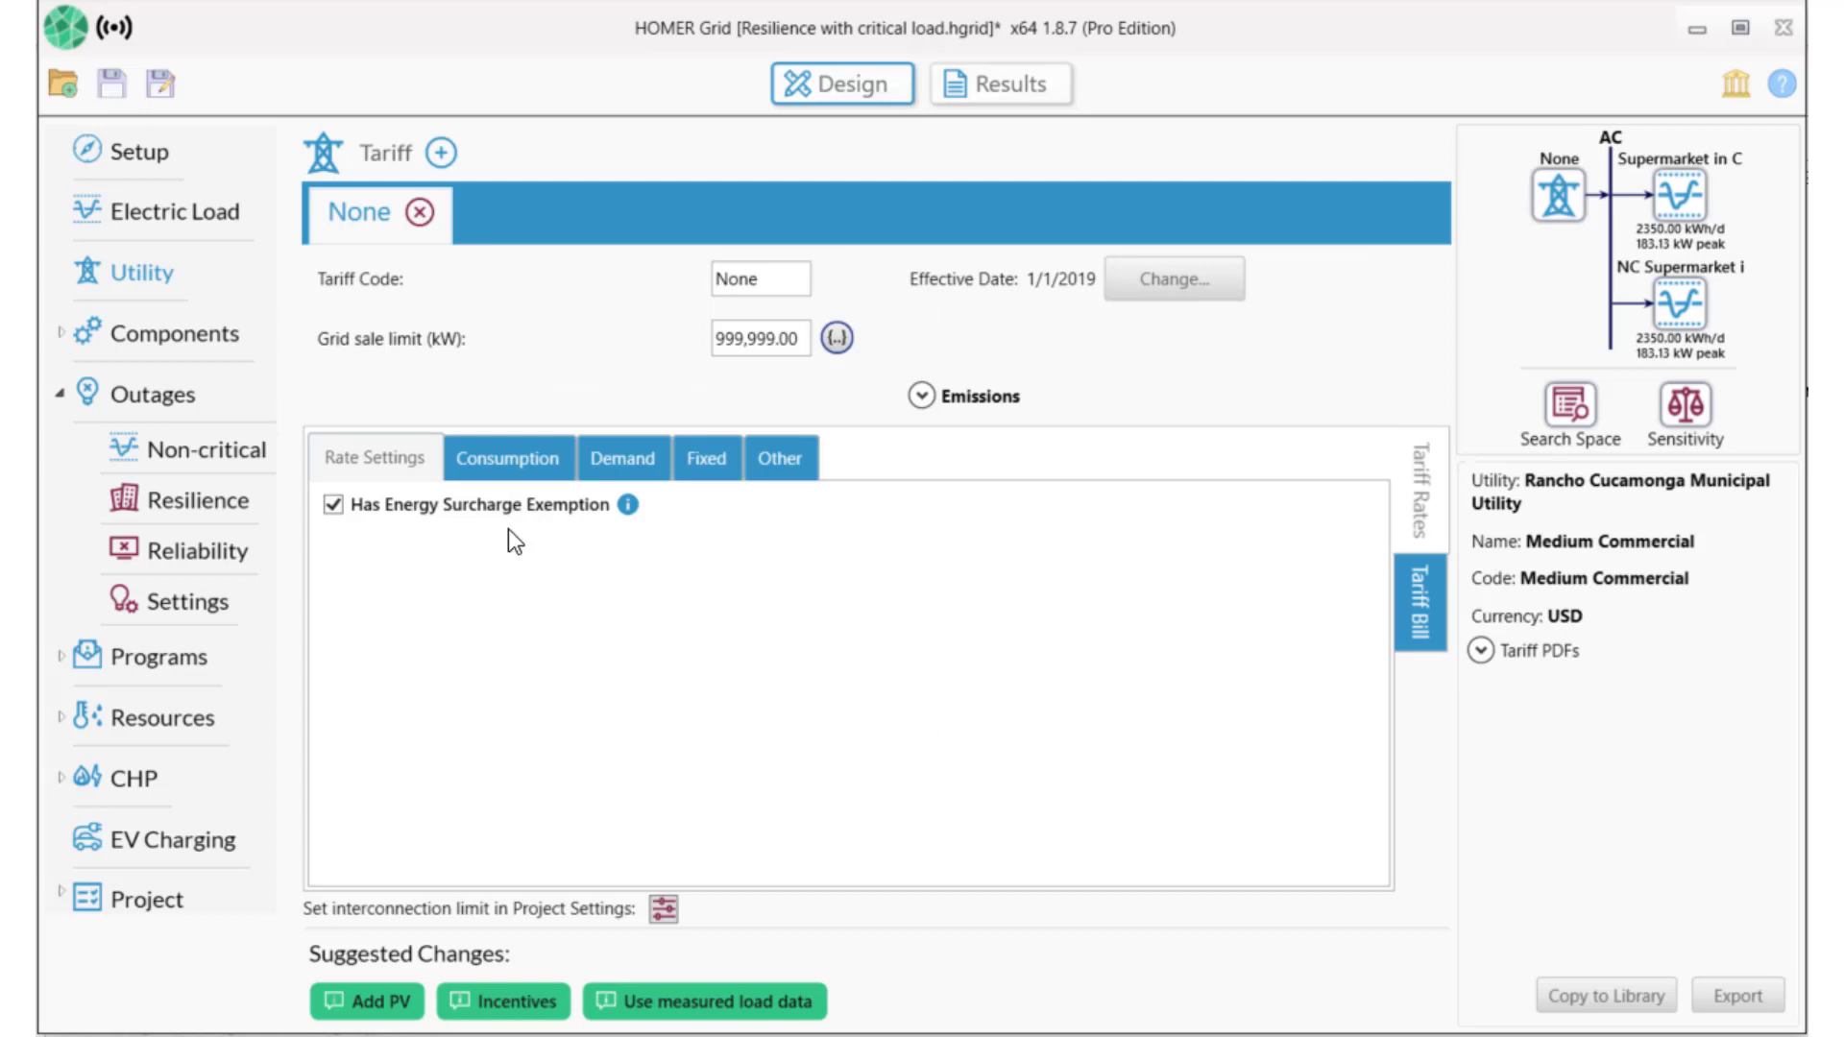
Change the tariff code to RC Muni and chart its monthly utility bill.
drag(773, 280, 687, 282)
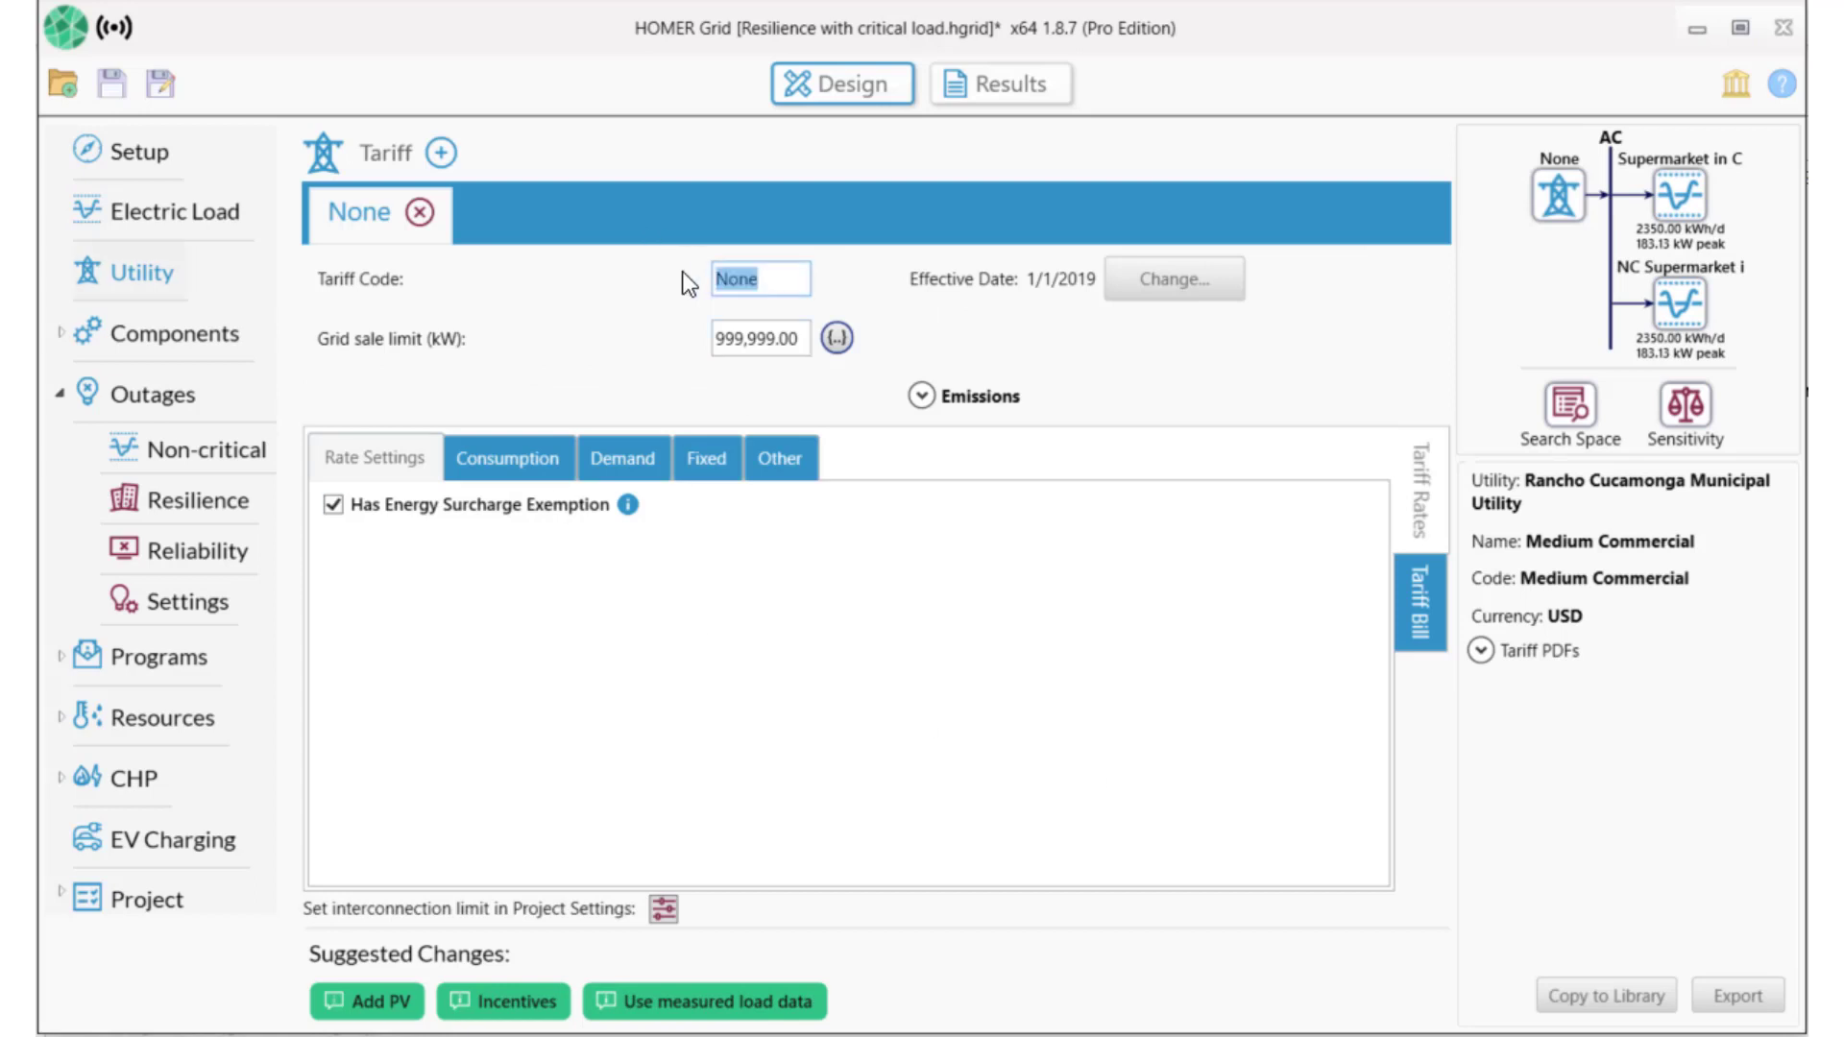
text(RC Muni)
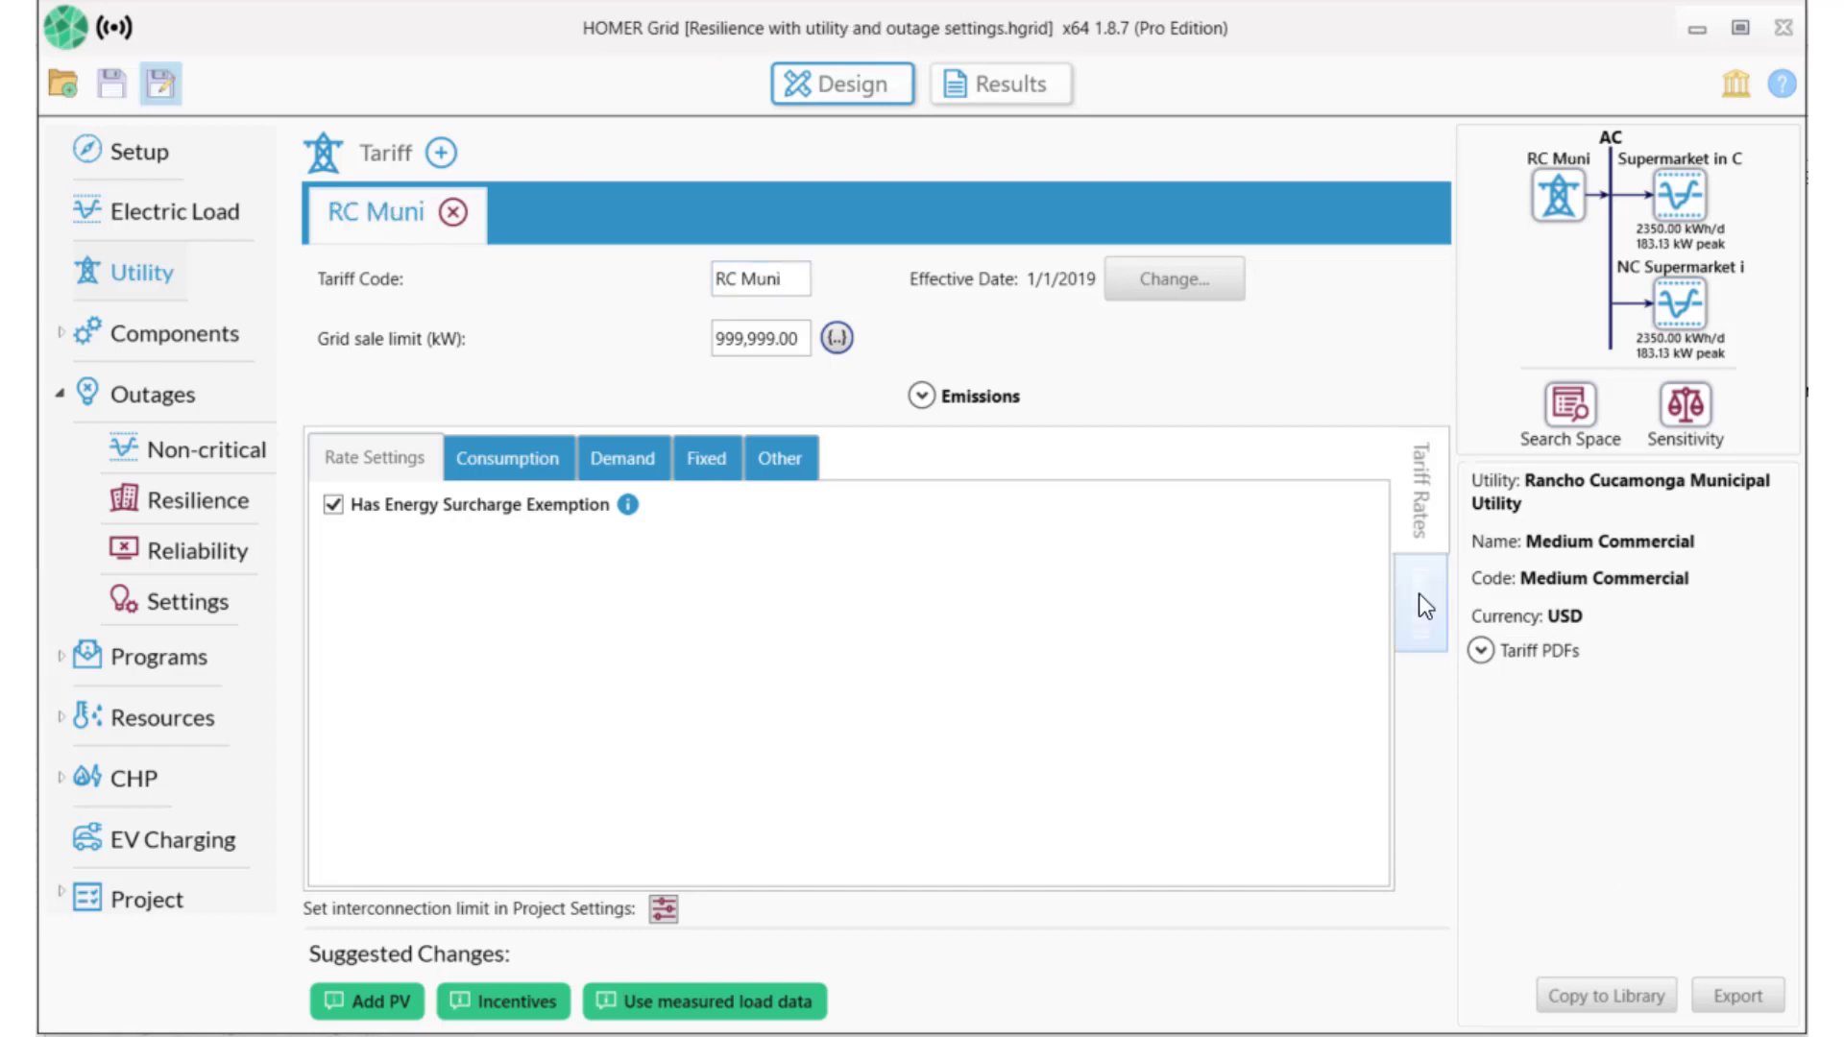
click(1419, 593)
click(837, 672)
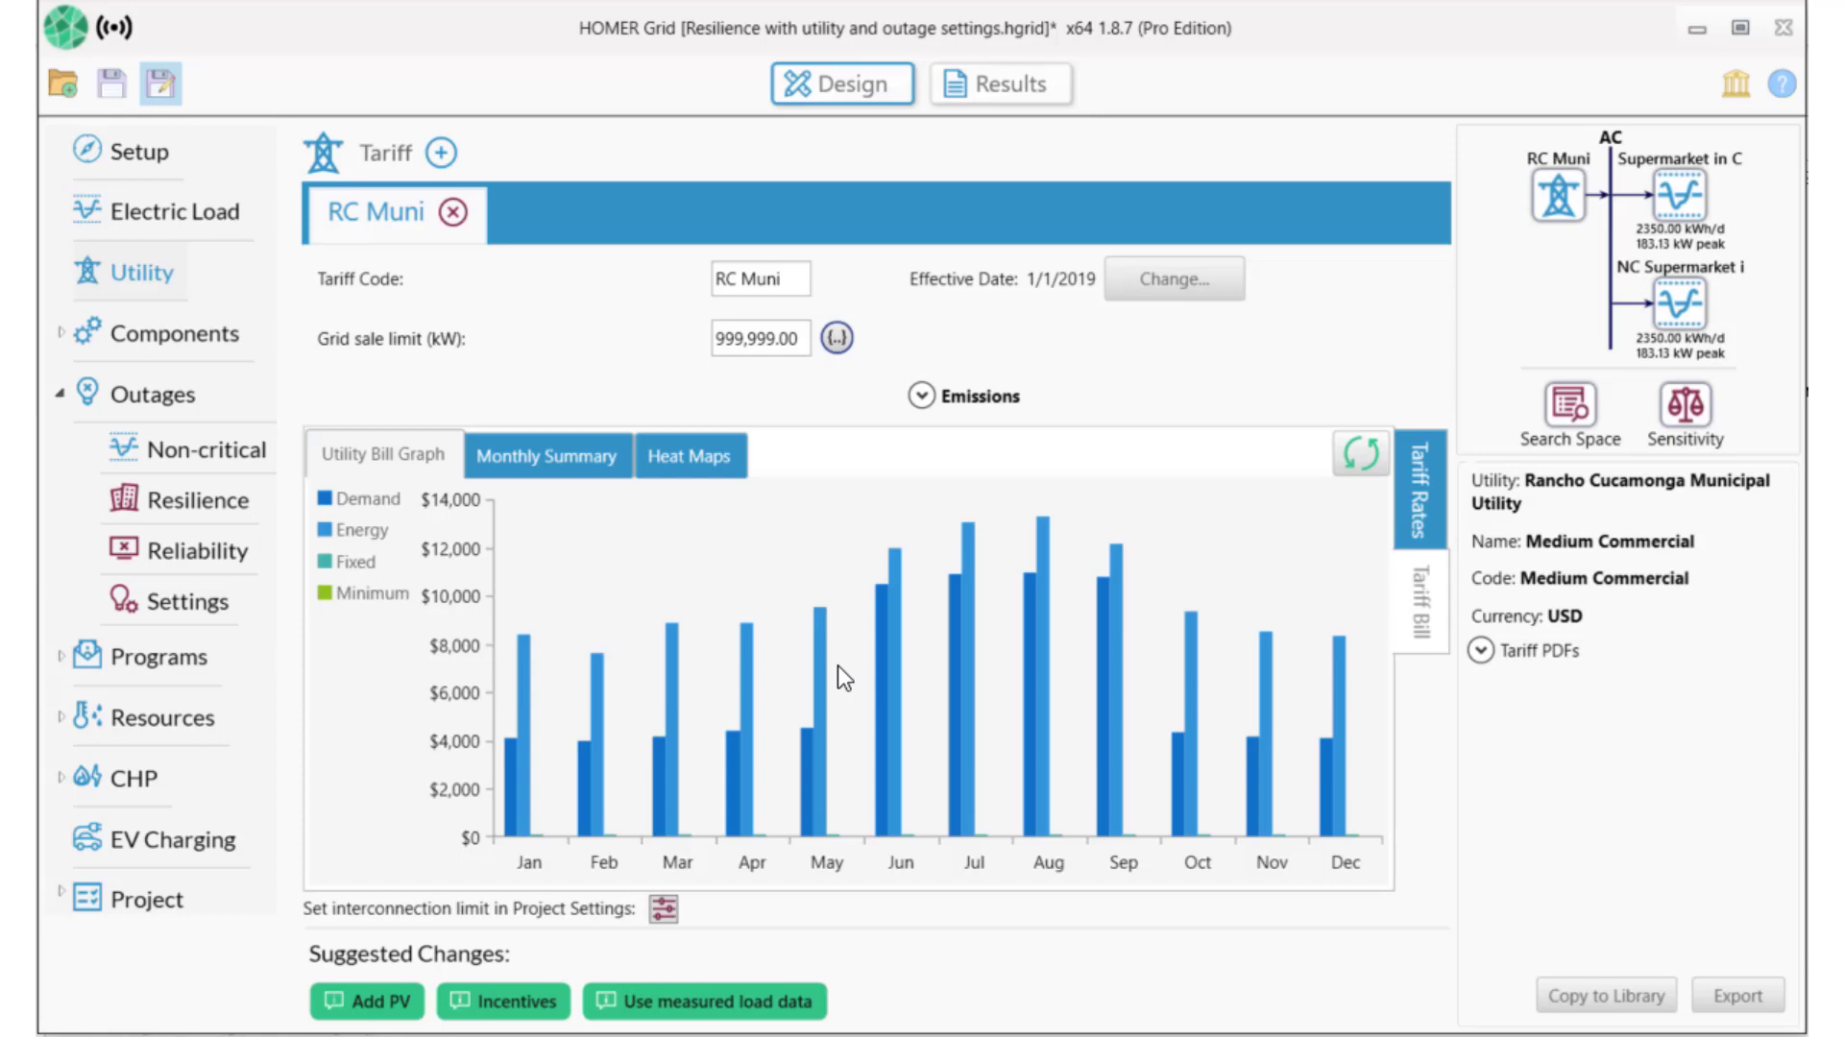
click(60, 331)
Add generic flat plate PV with advanced sizing from 0, a Li-Ion battery and a system converter.
click(121, 382)
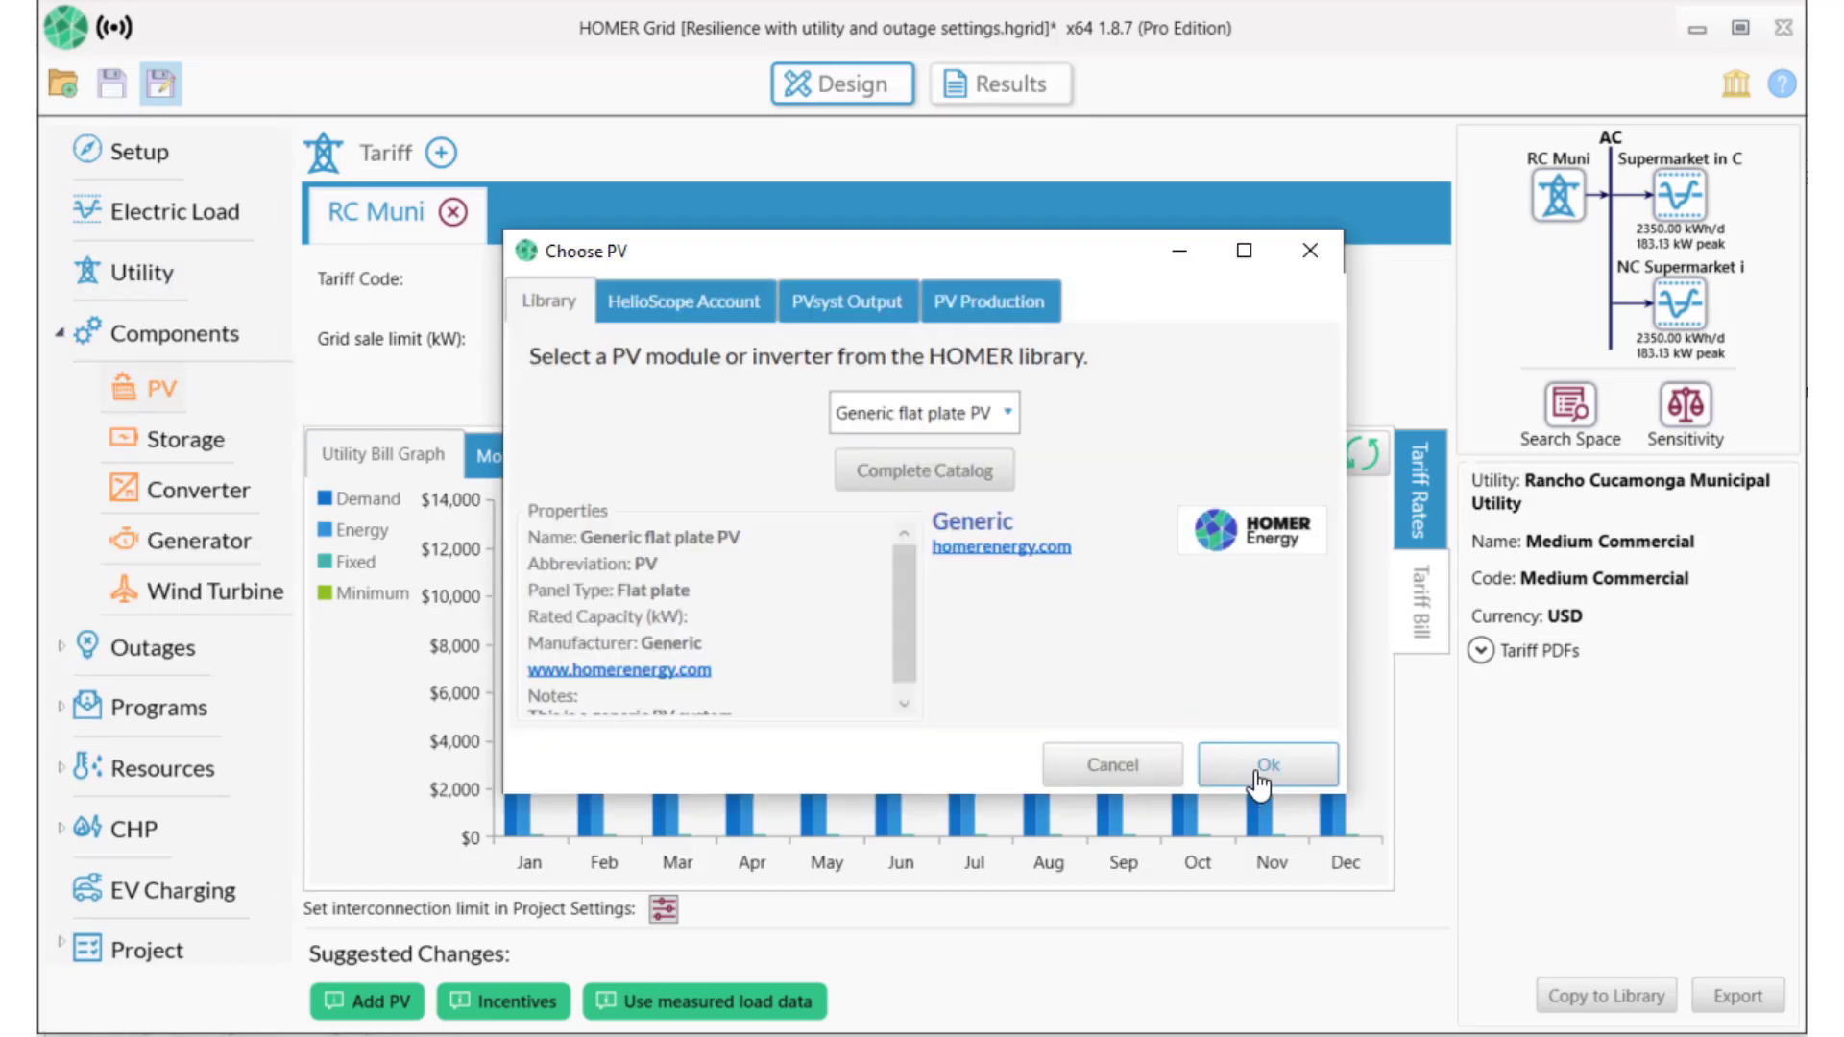
click(1257, 769)
click(1273, 382)
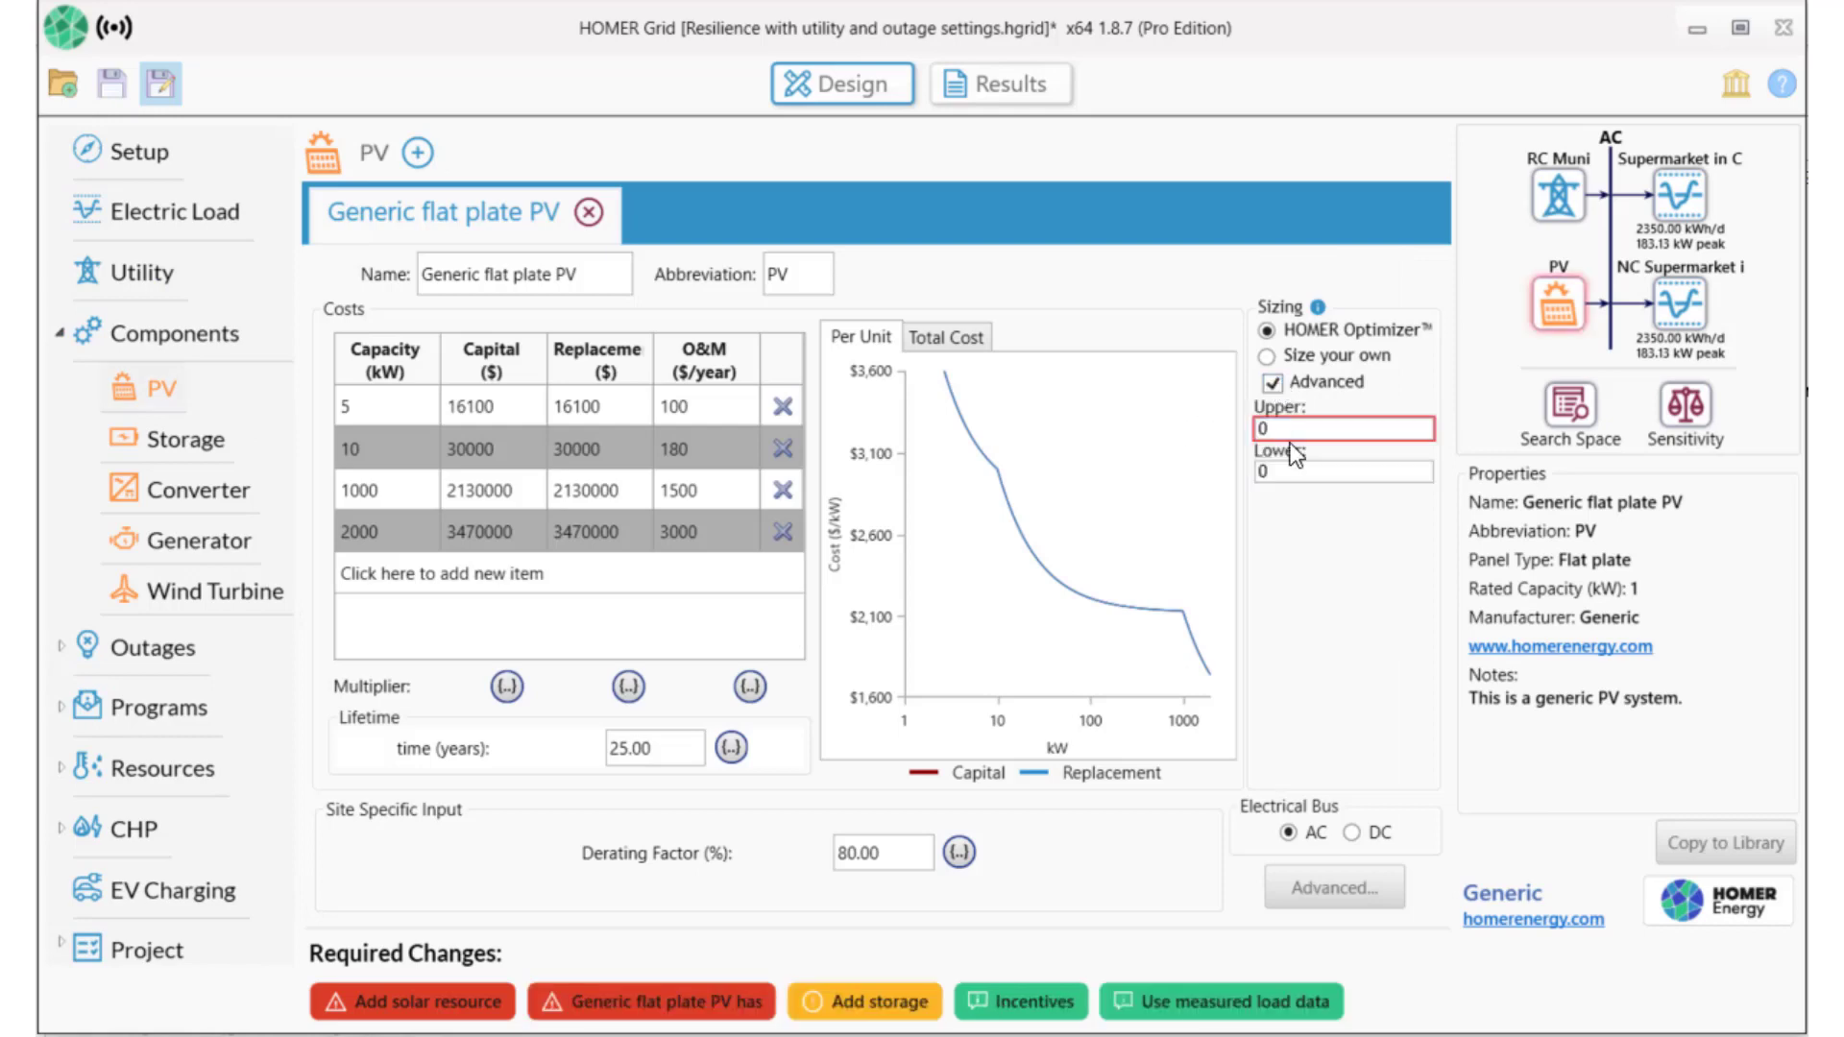
text(00)
click(856, 1006)
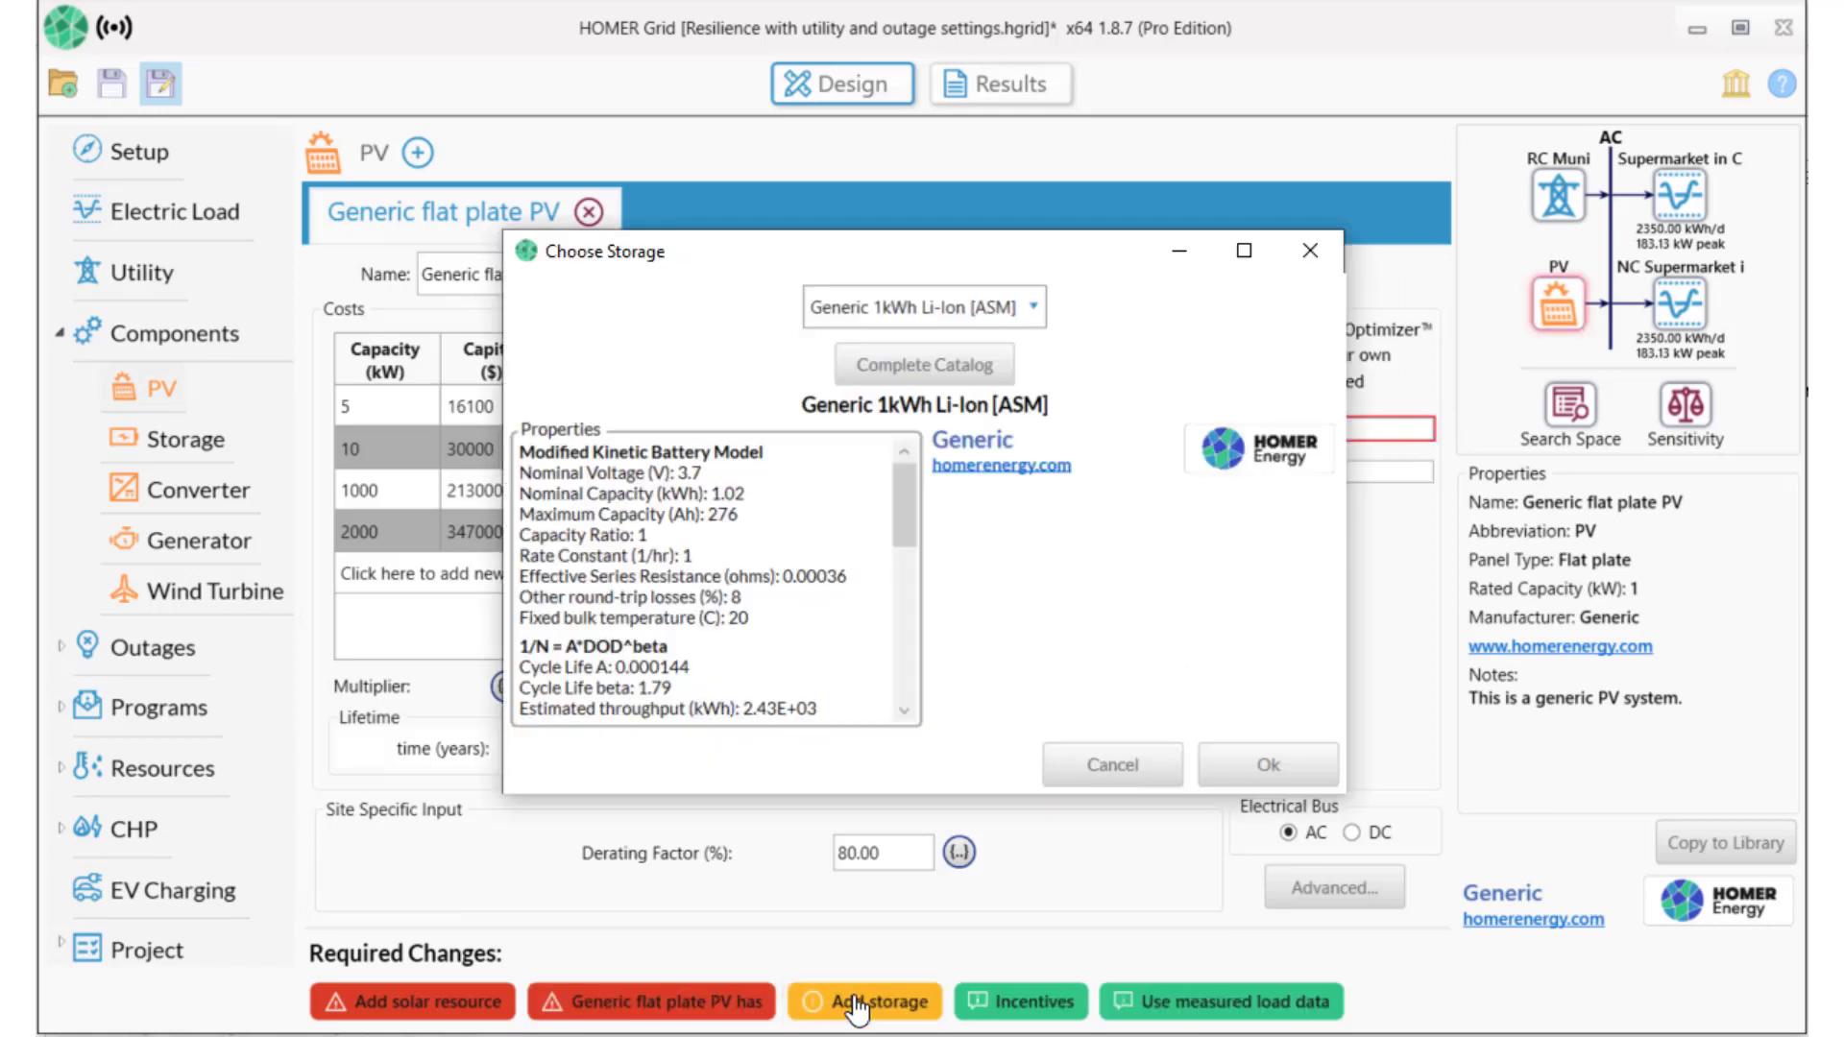
click(1299, 764)
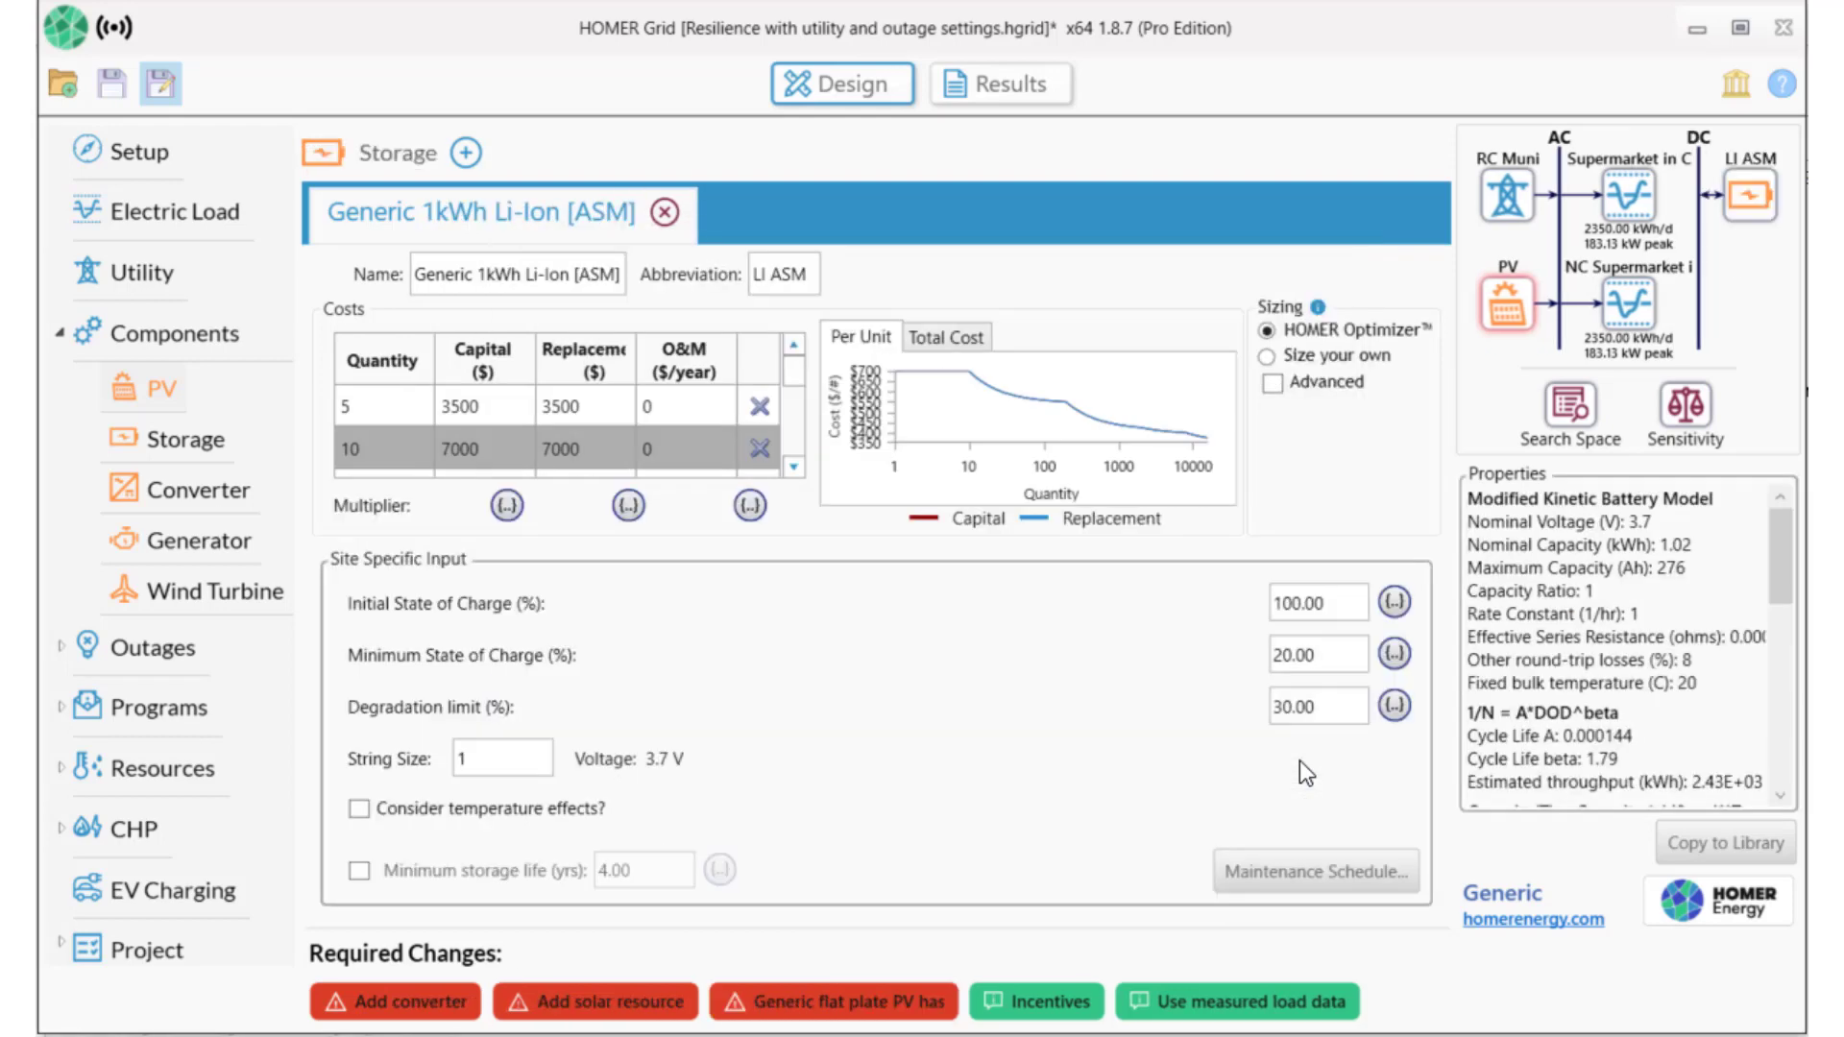
click(394, 1006)
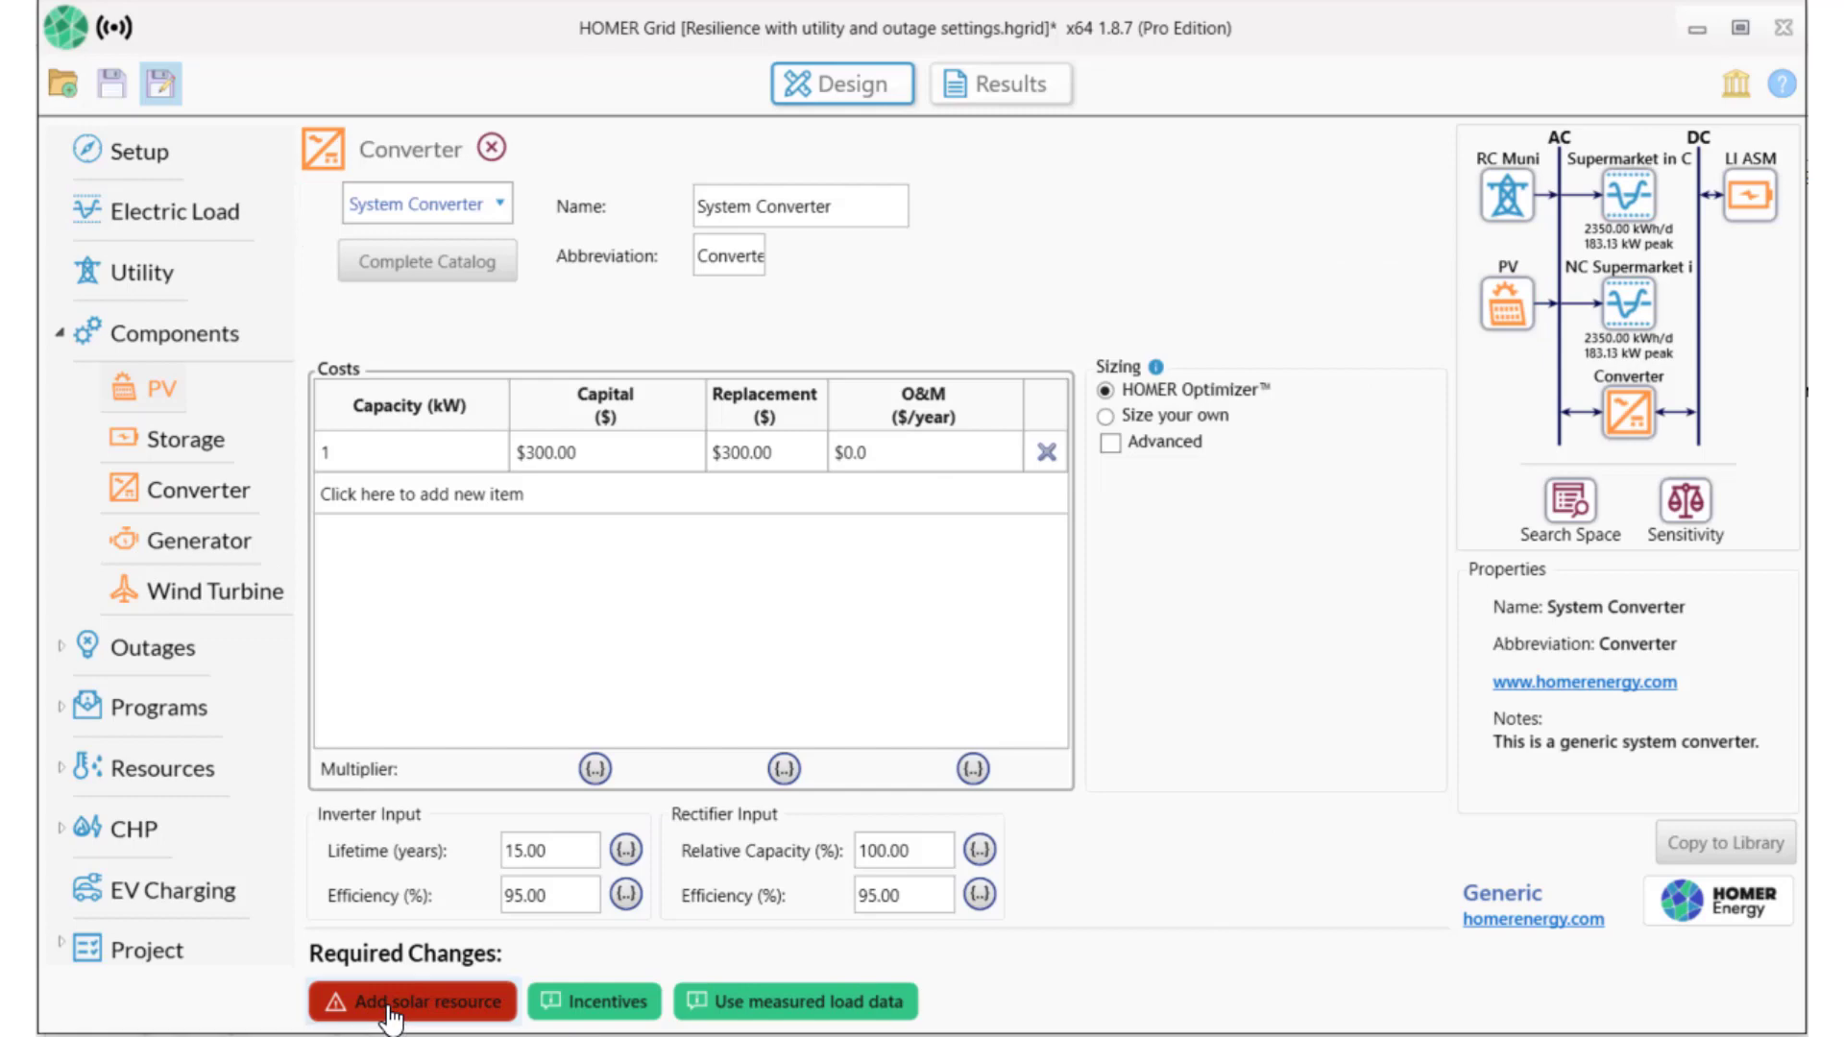
Download NREL solar radiation data averaging 5.47 kWh/m²/day as the solar resource.
click(391, 1004)
click(754, 252)
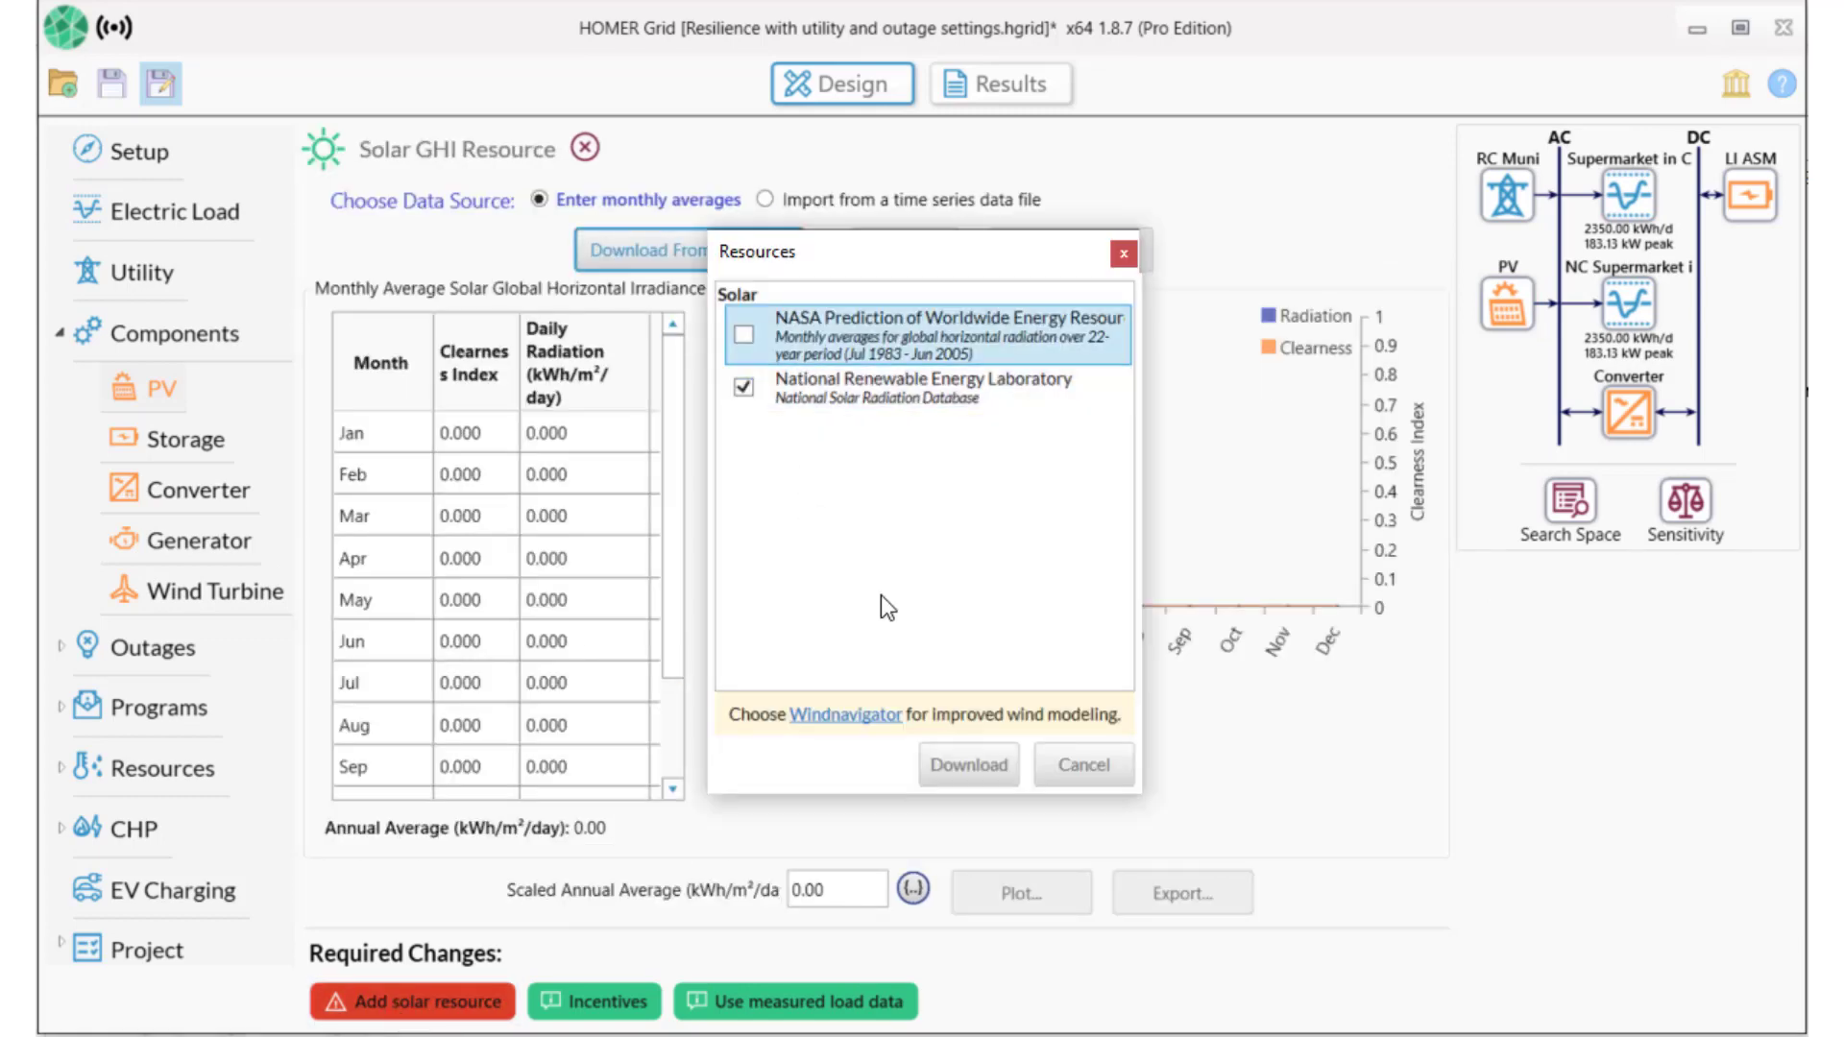
click(946, 768)
click(1042, 672)
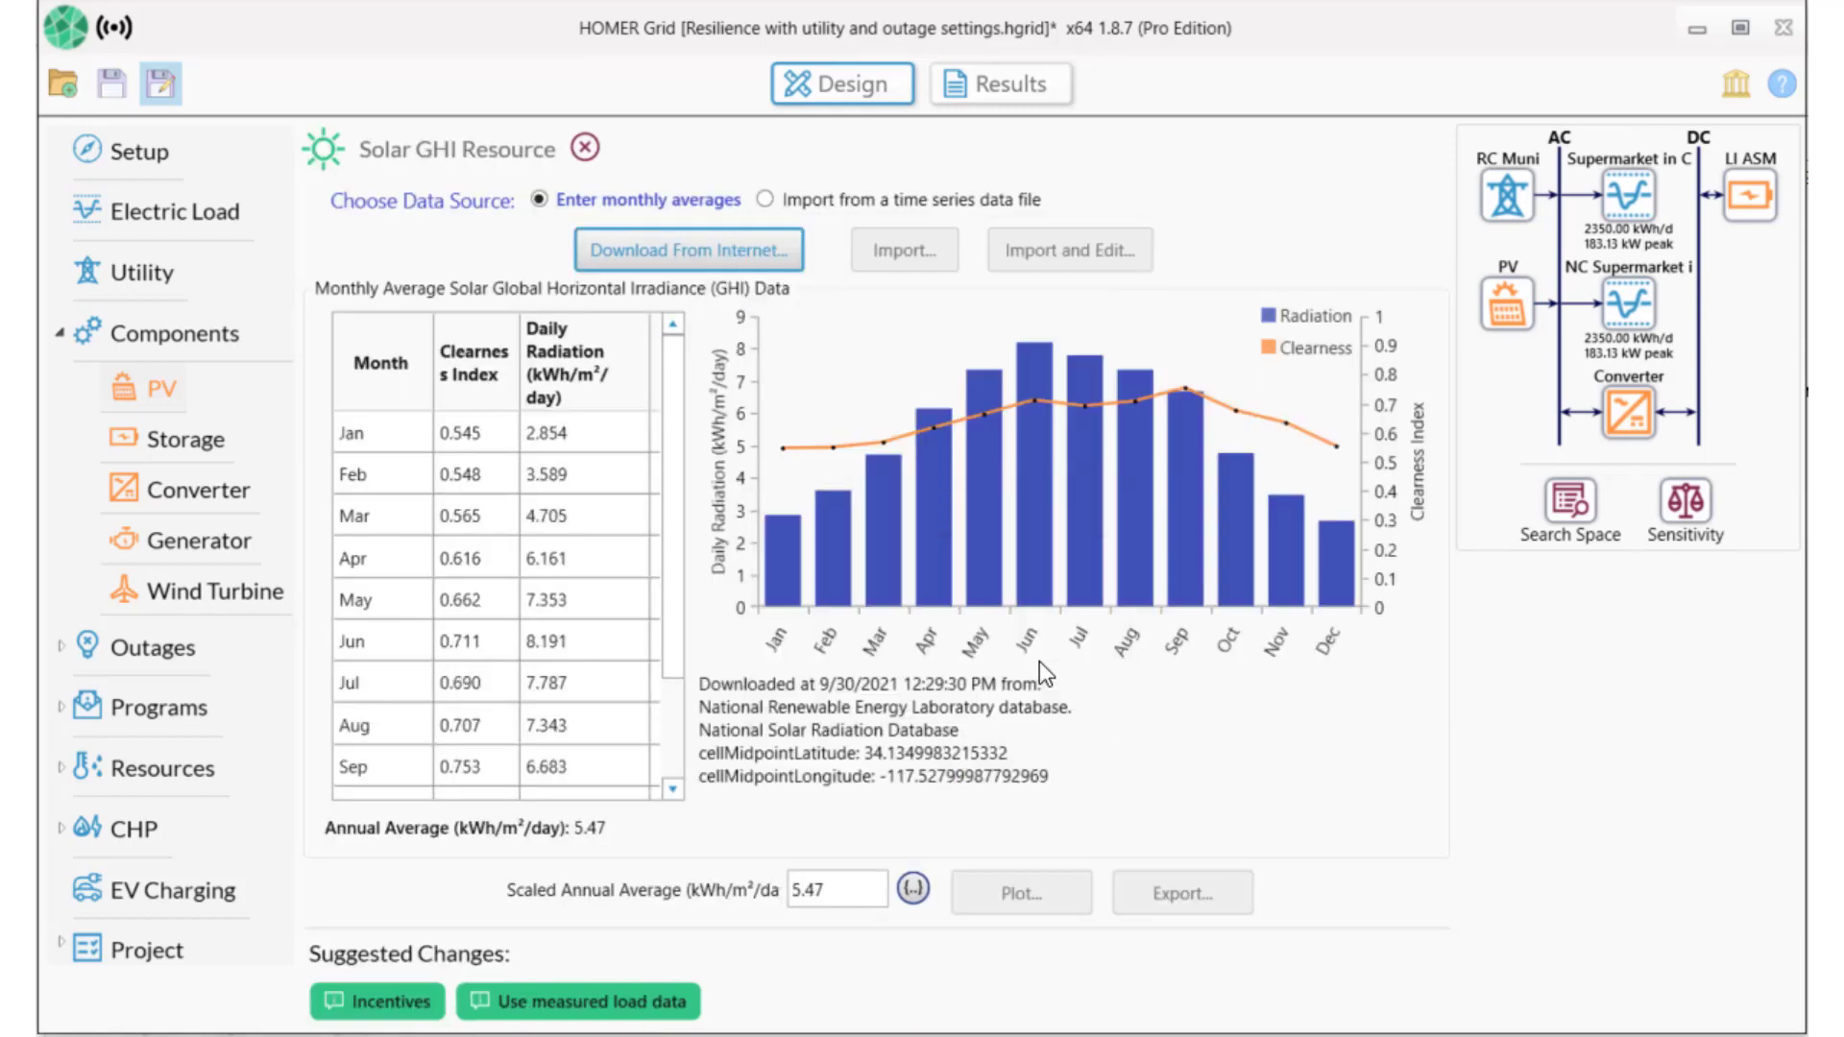
click(199, 540)
Add the Generic Medium Genset as the system's generator.
click(1007, 308)
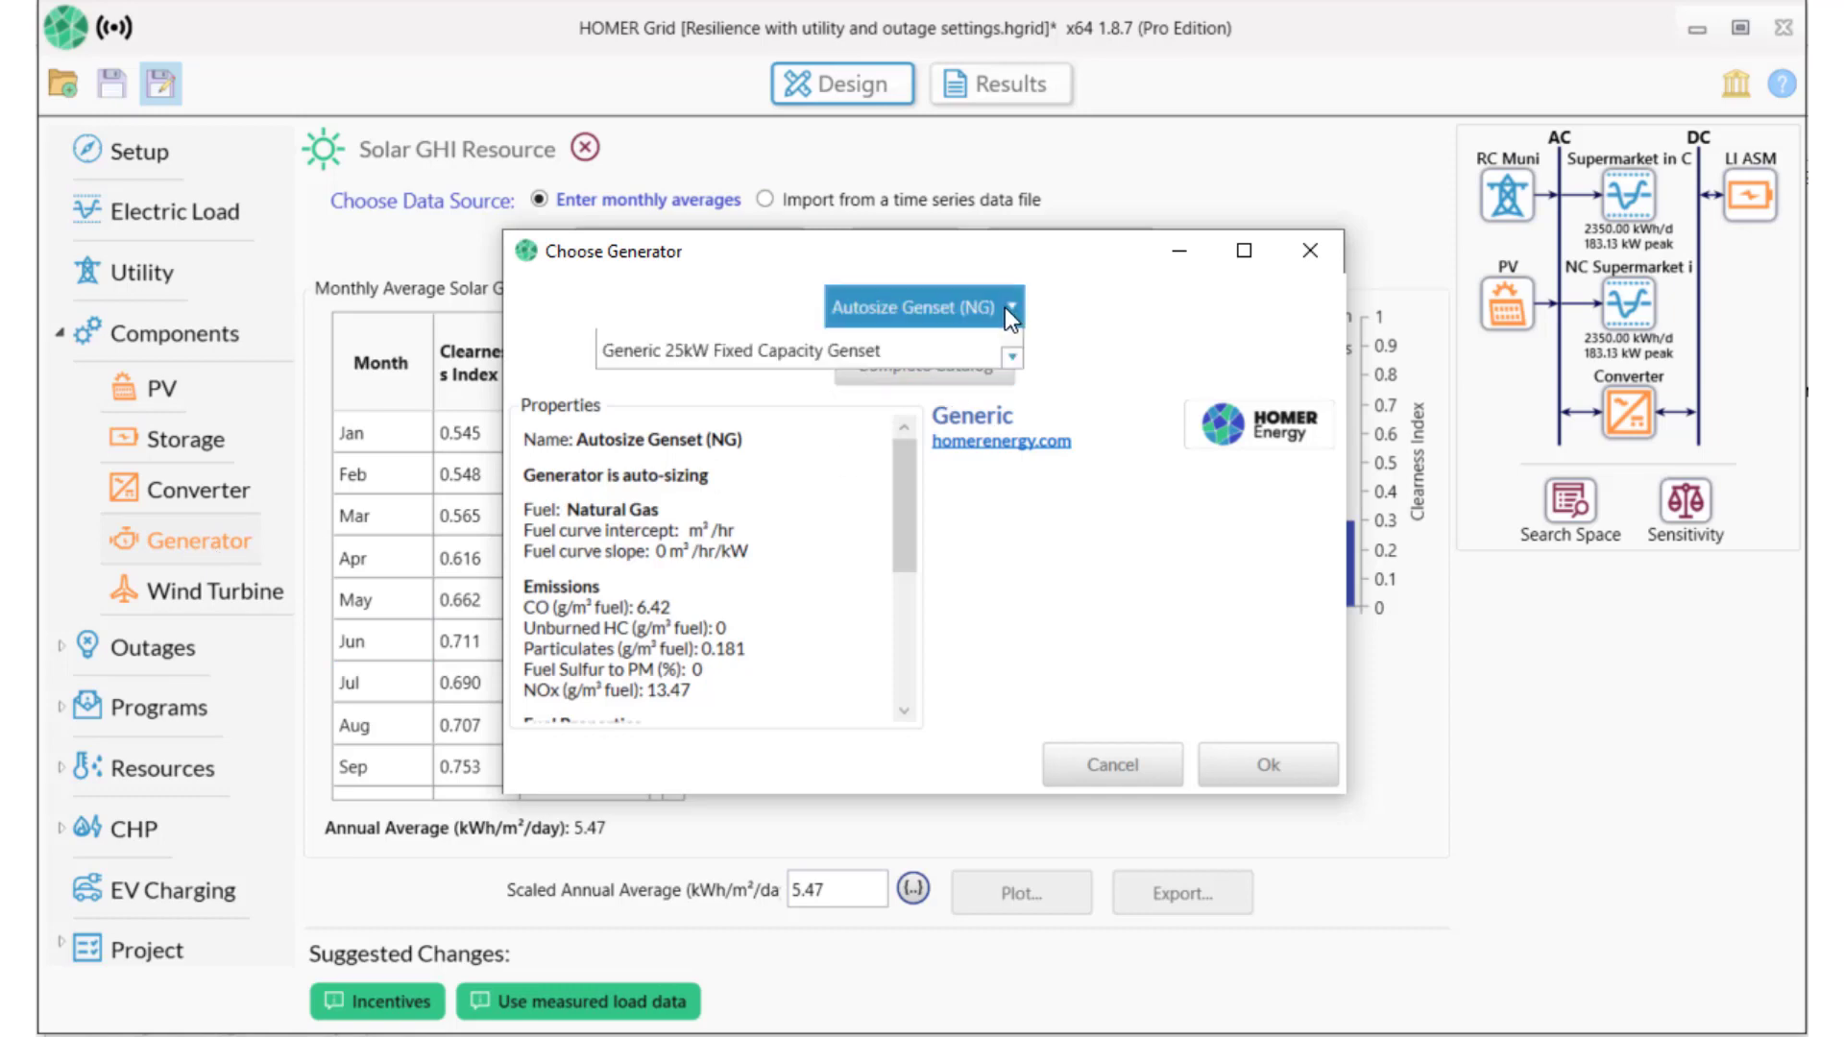
click(811, 443)
click(1266, 773)
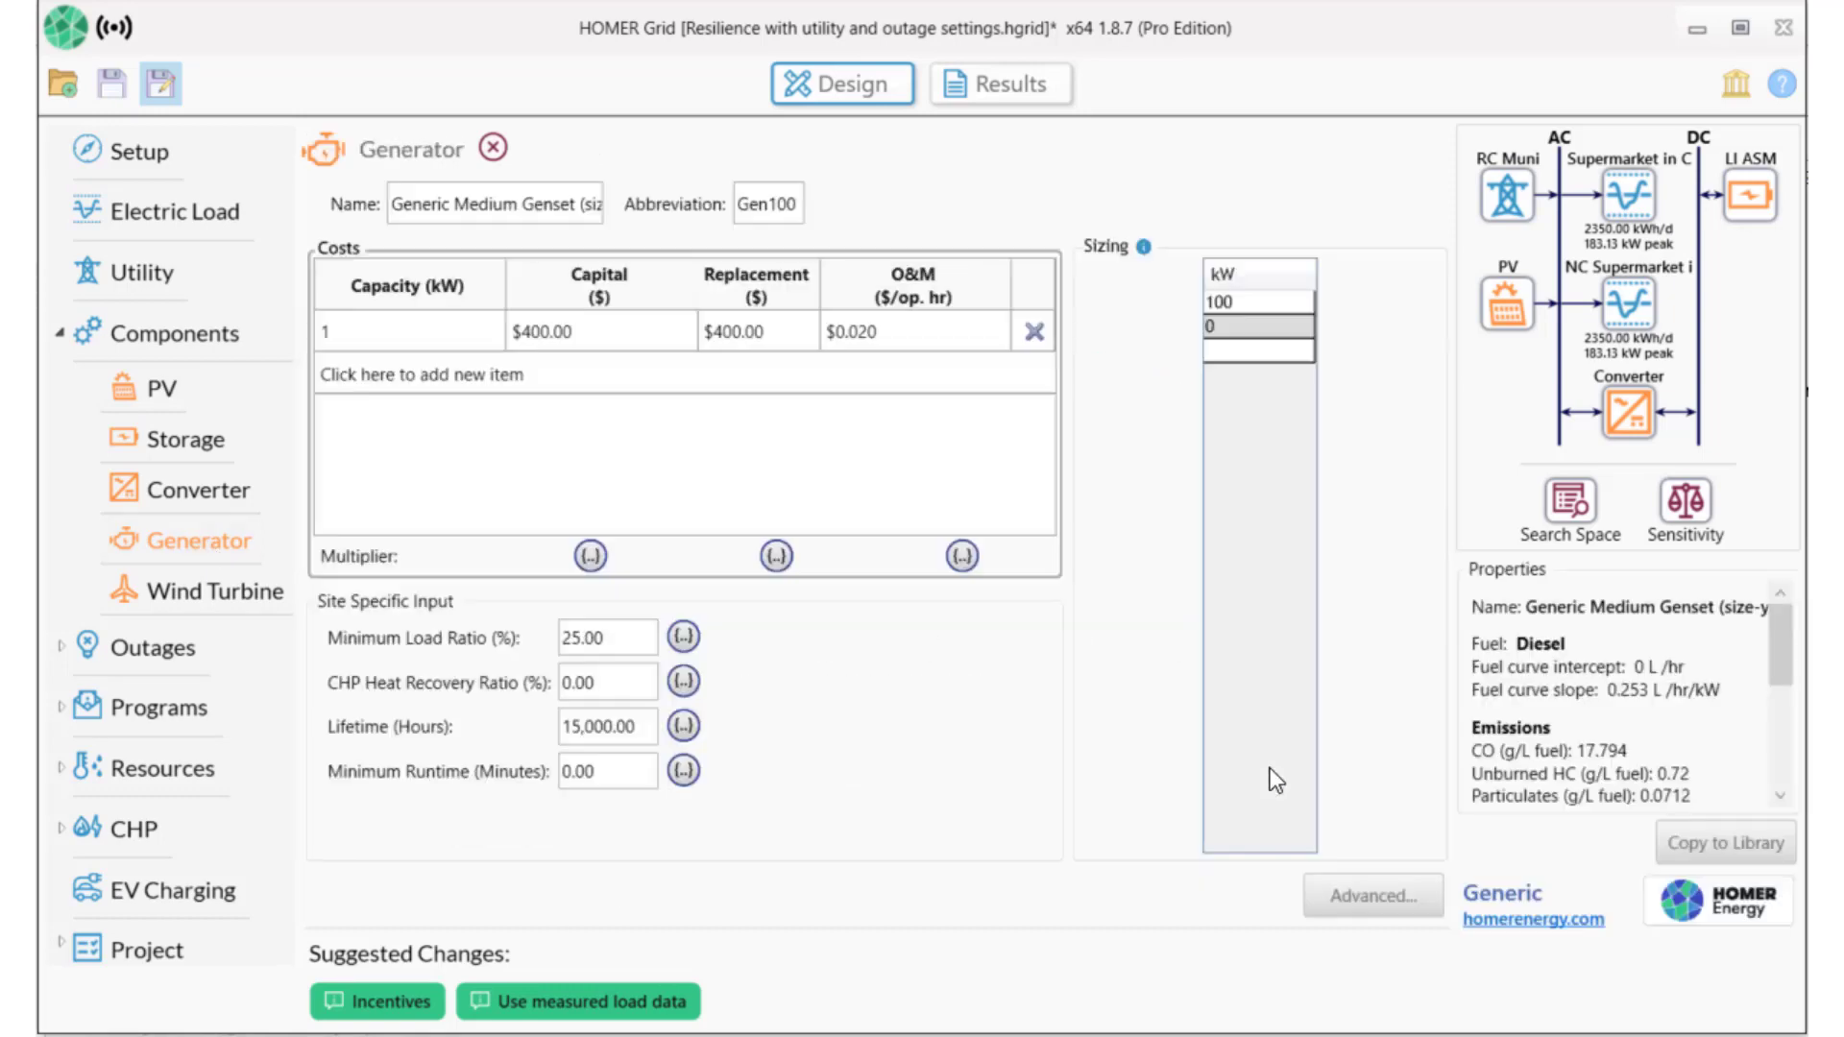
Give the genset optimizer sizes of 0, 50, 100, 150 and 200 kW.
click(1241, 309)
text(50)
key(Return)
text(100)
key(Return)
text(150)
key(Return)
text(200)
key(Return)
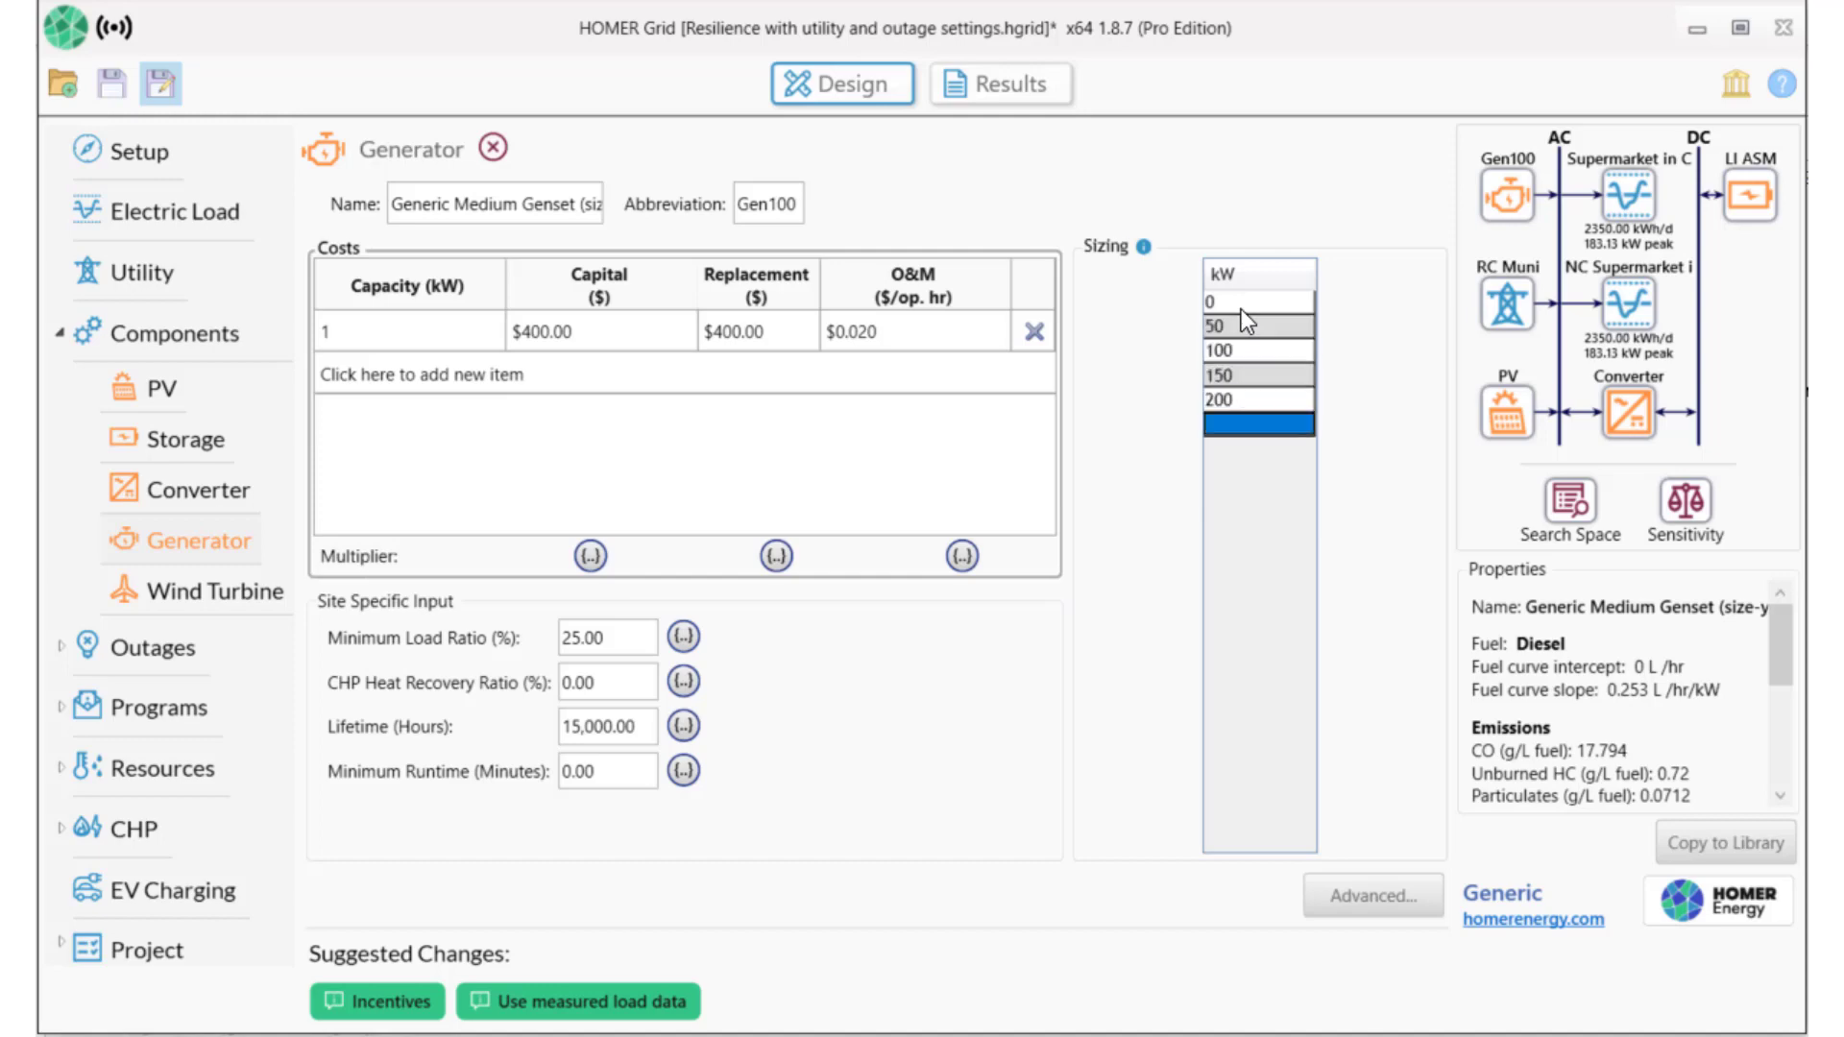
key(Tab)
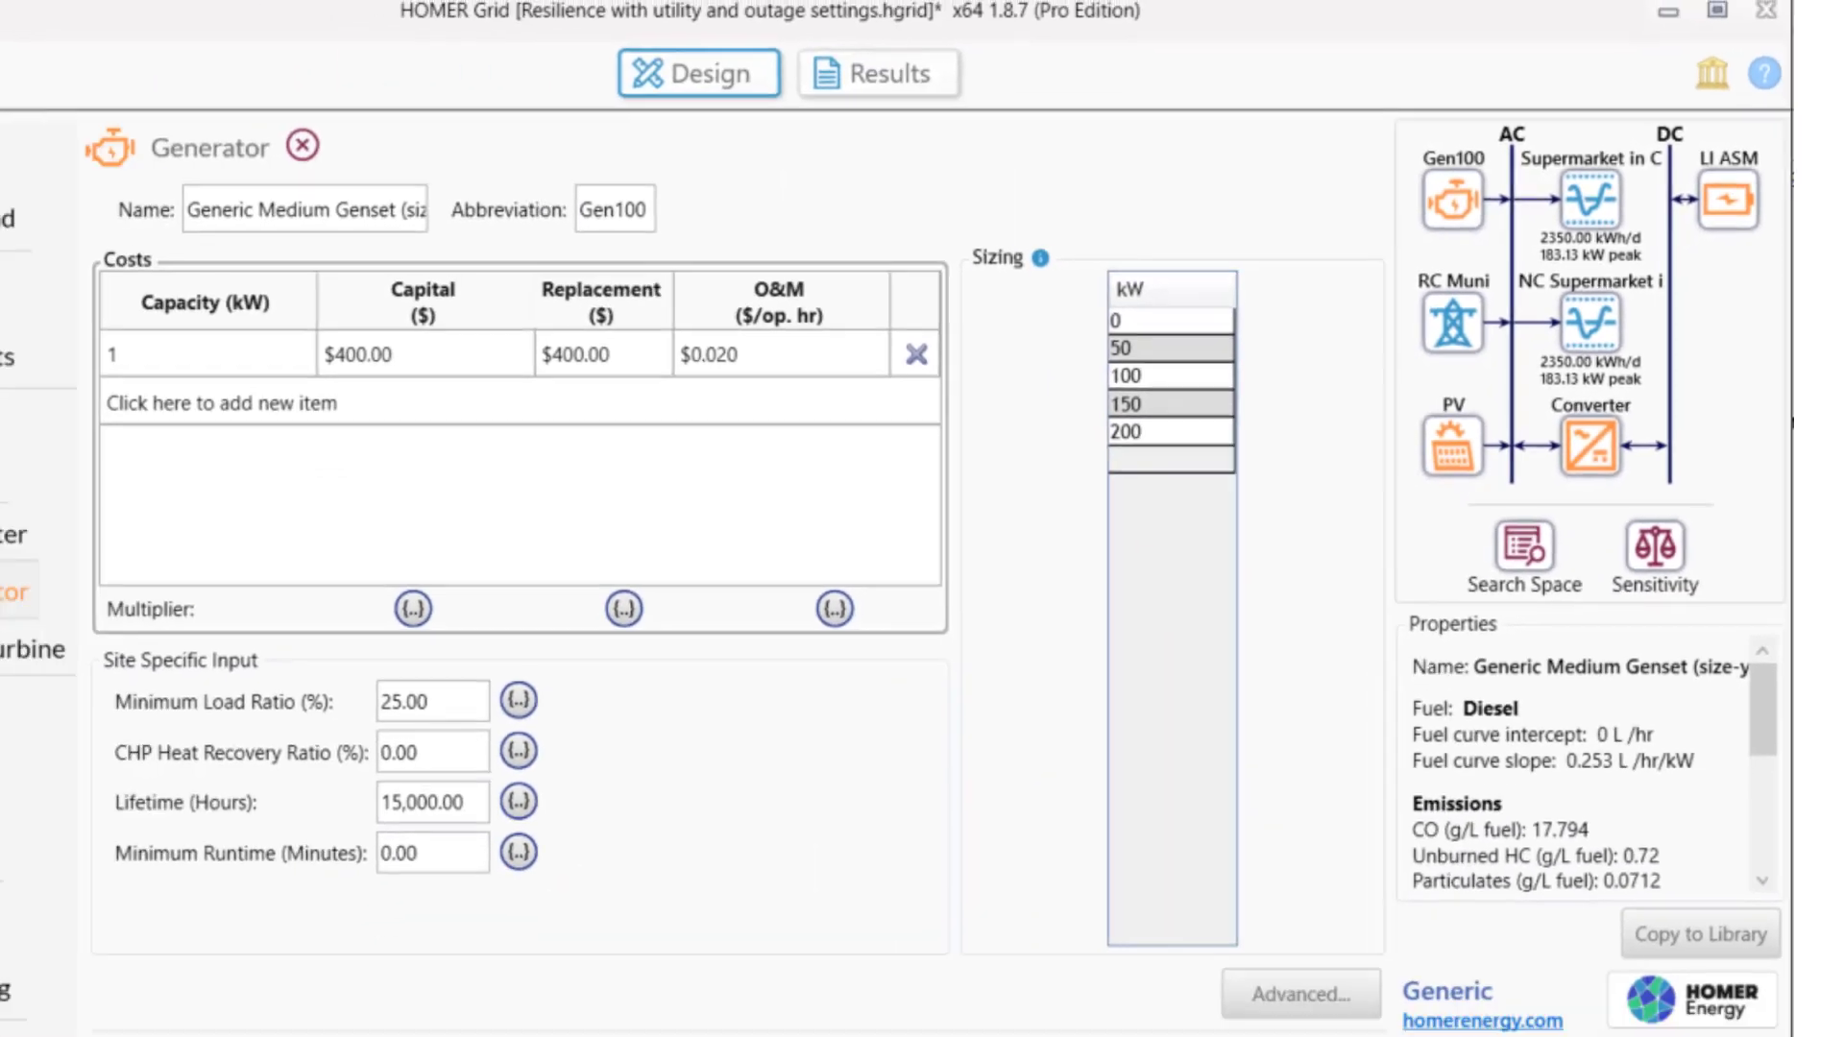
Run the optimization; RC Muni with a 150 kW genset and 104 kW PV wins.
click(935, 87)
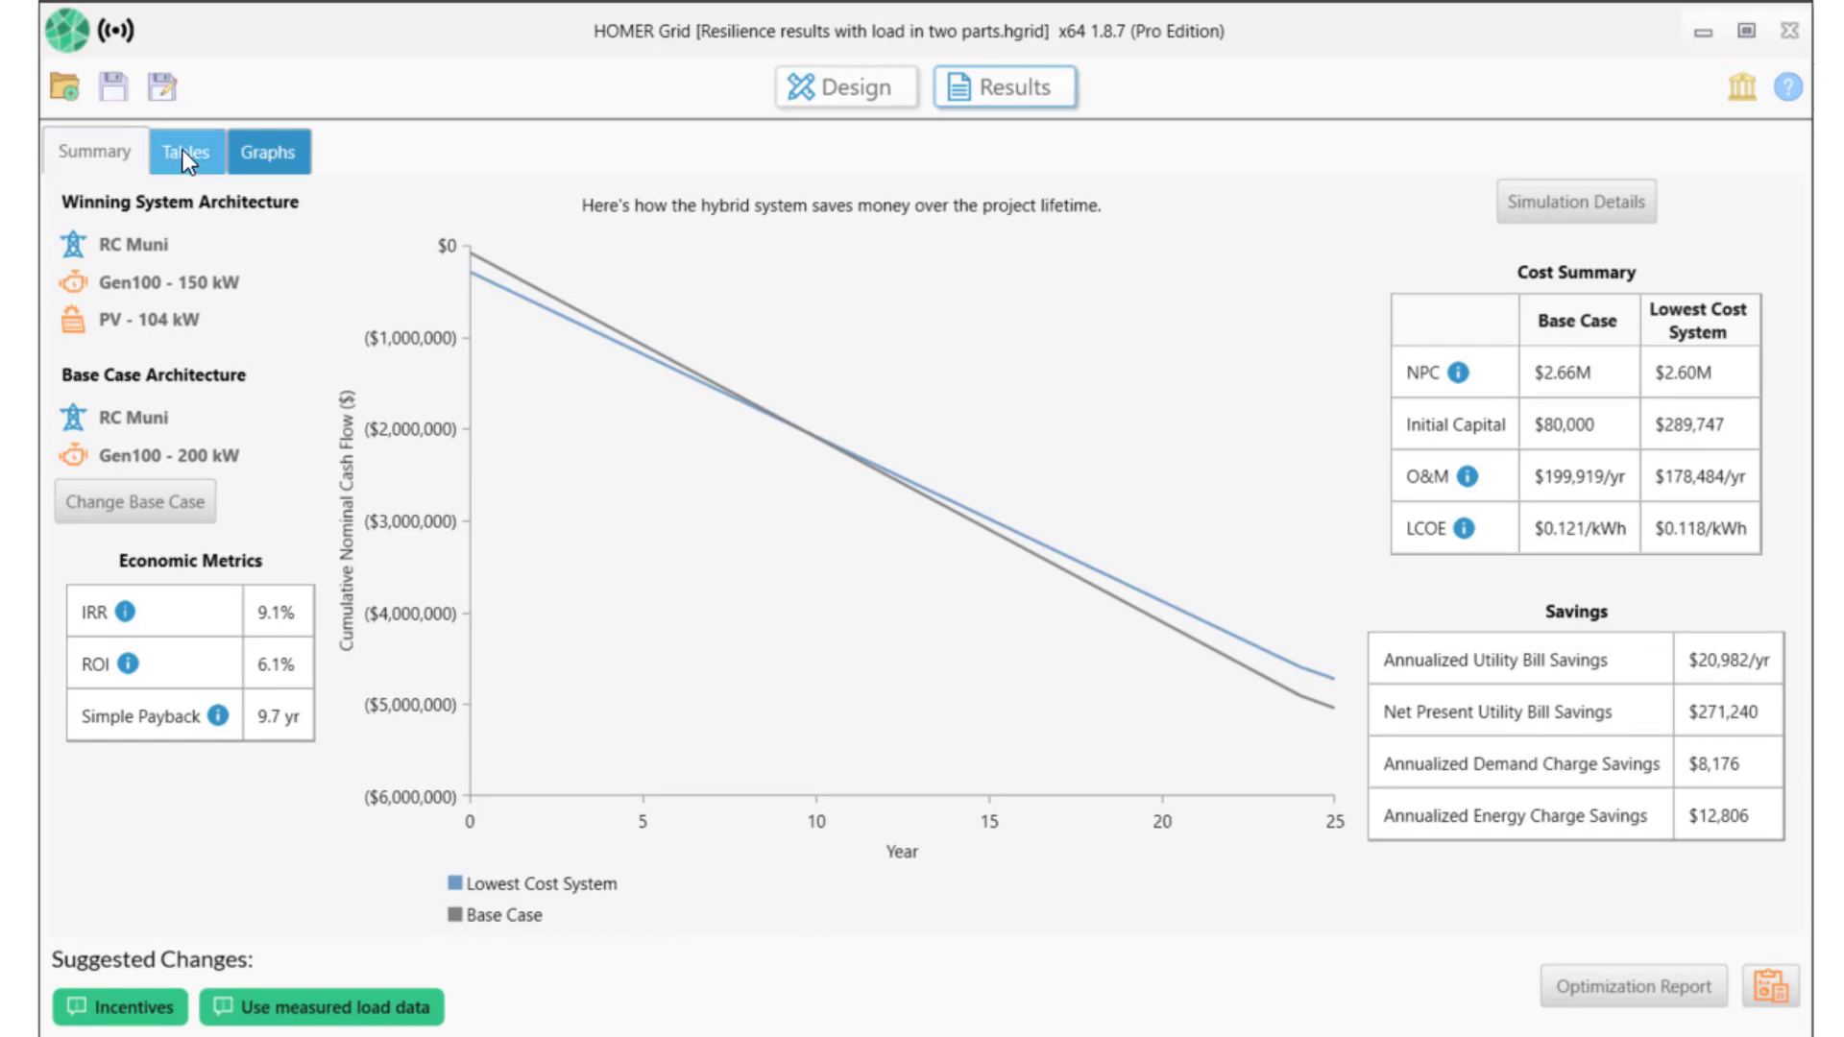
Inspect the top system's Resilience and Generic flat plate PV results, then close the simulation details.
click(185, 153)
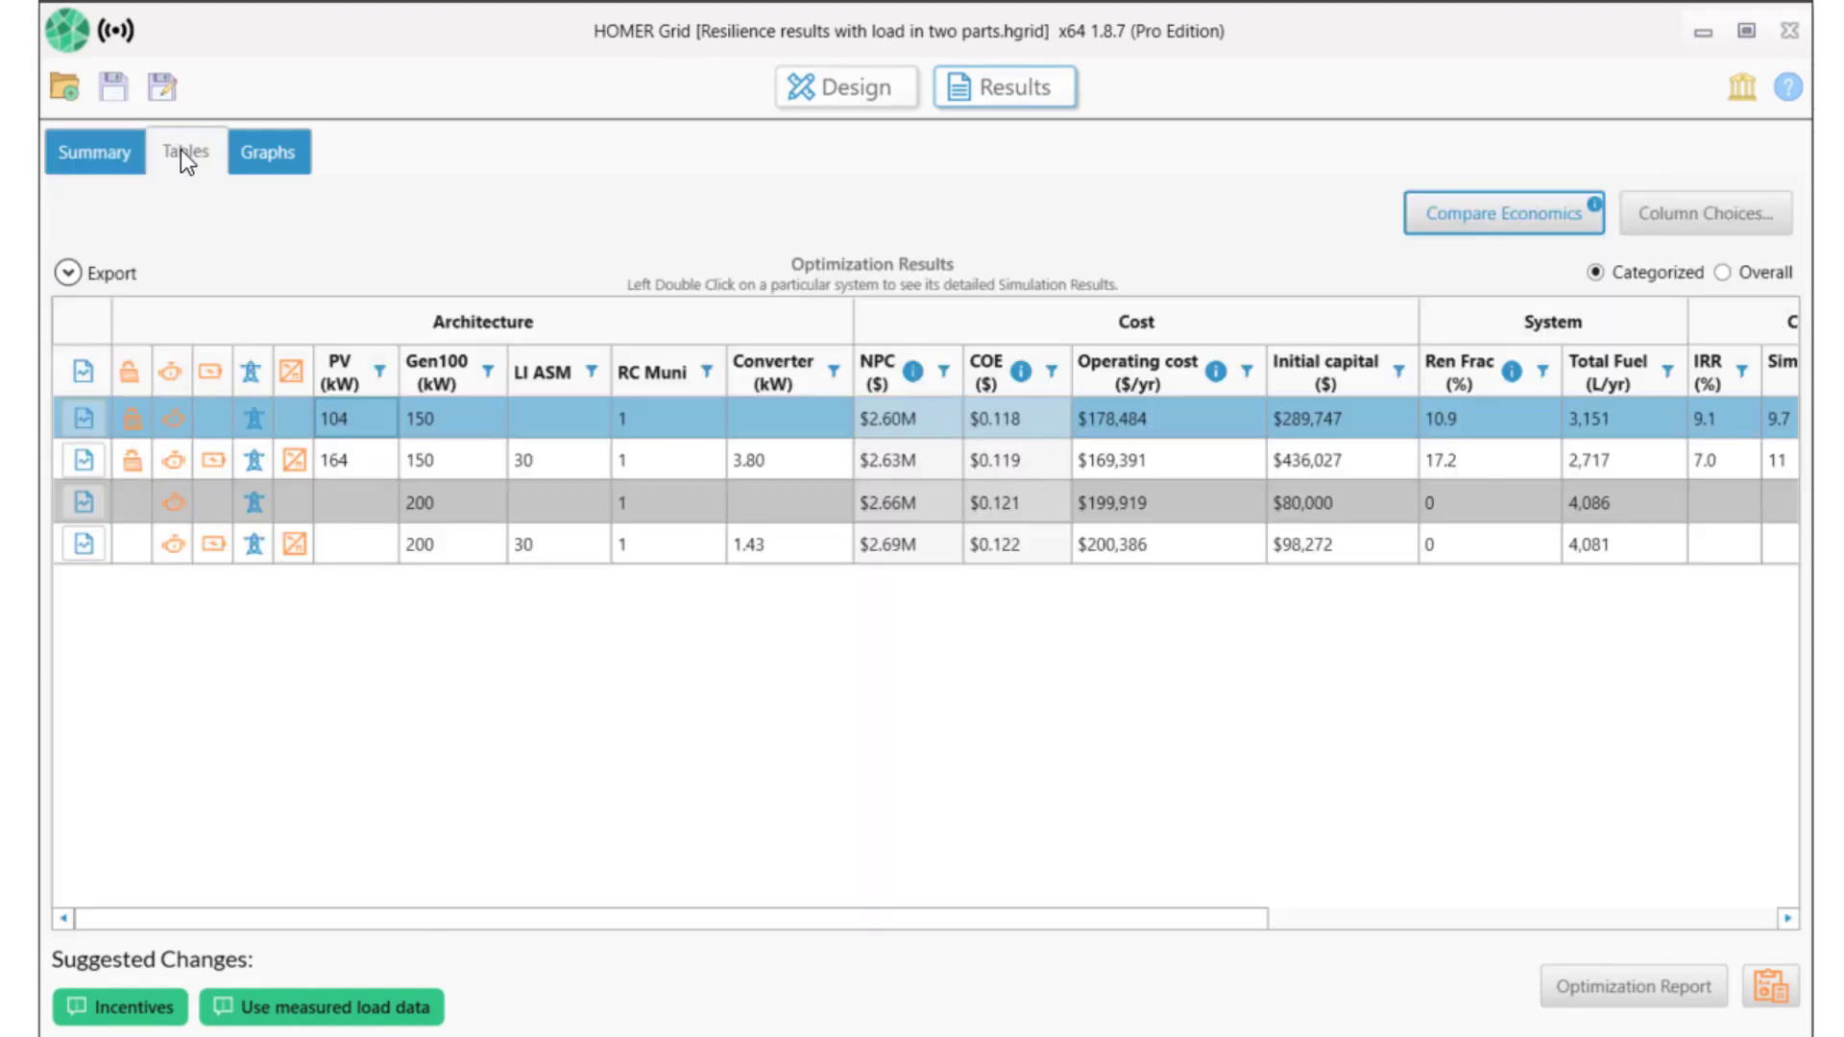
double_click(482, 414)
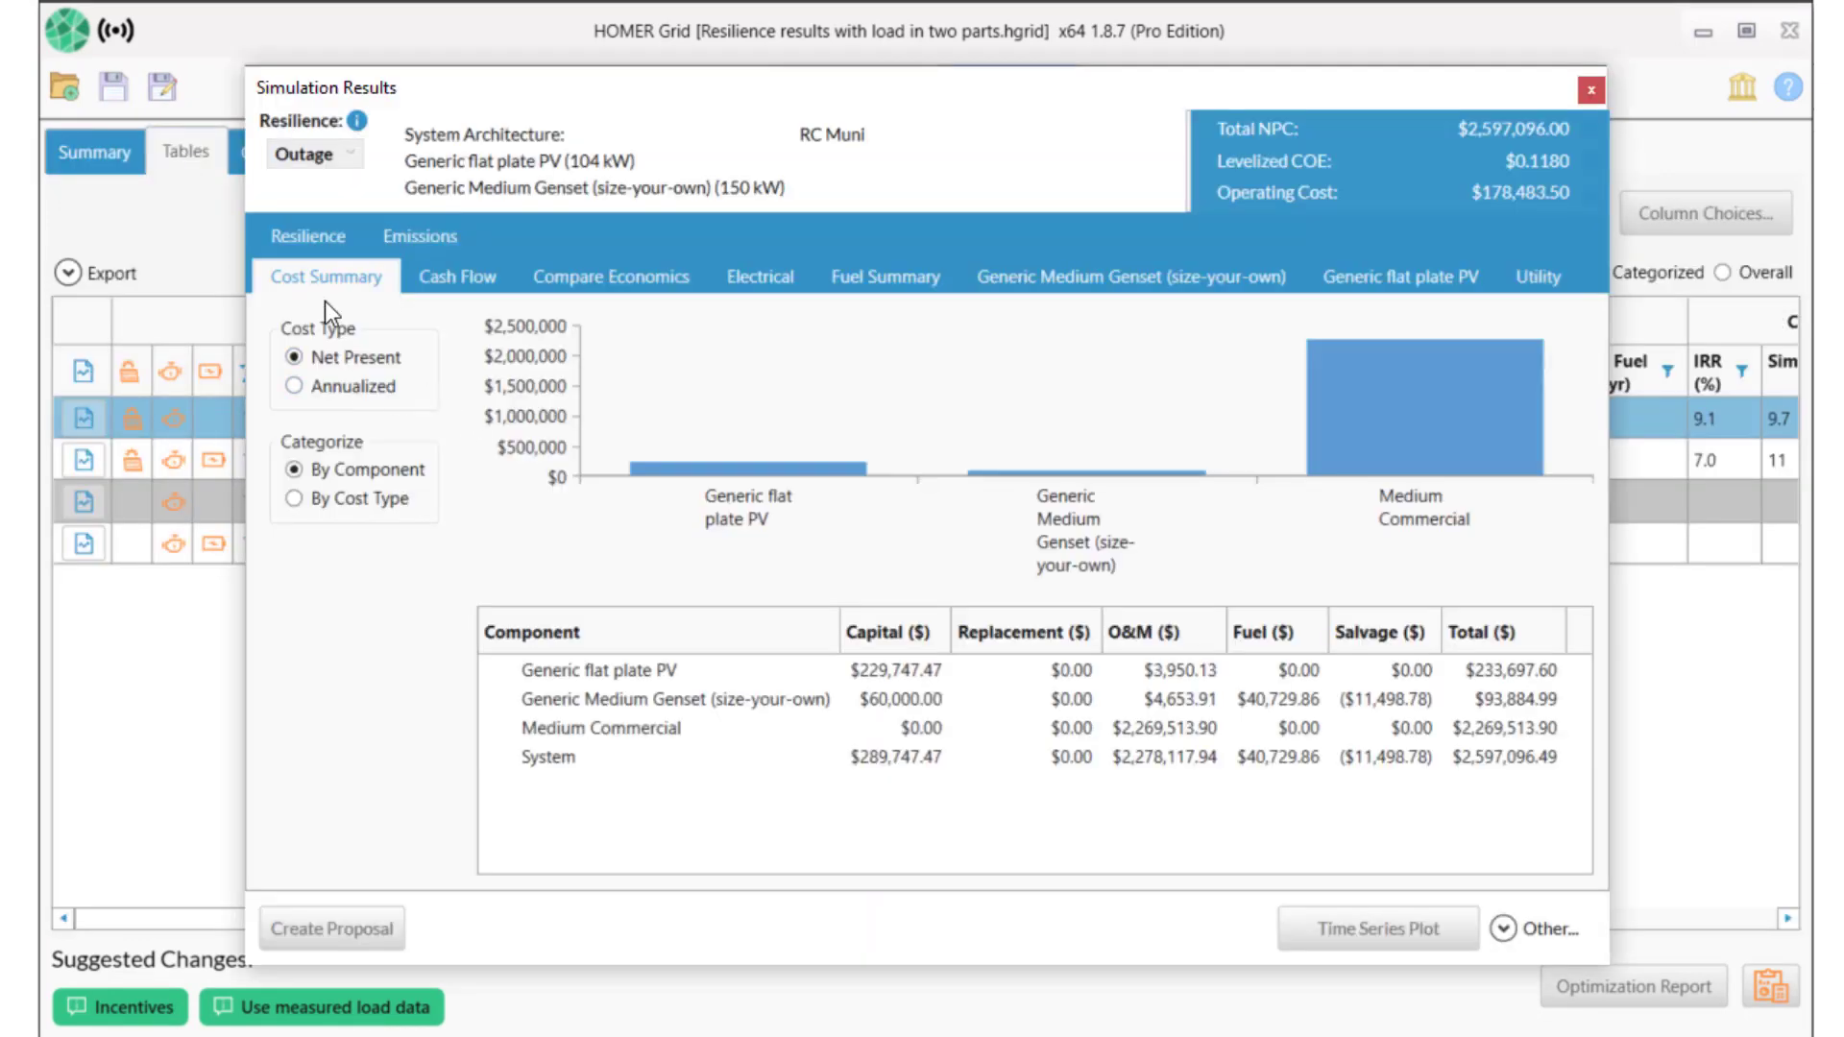
click(315, 238)
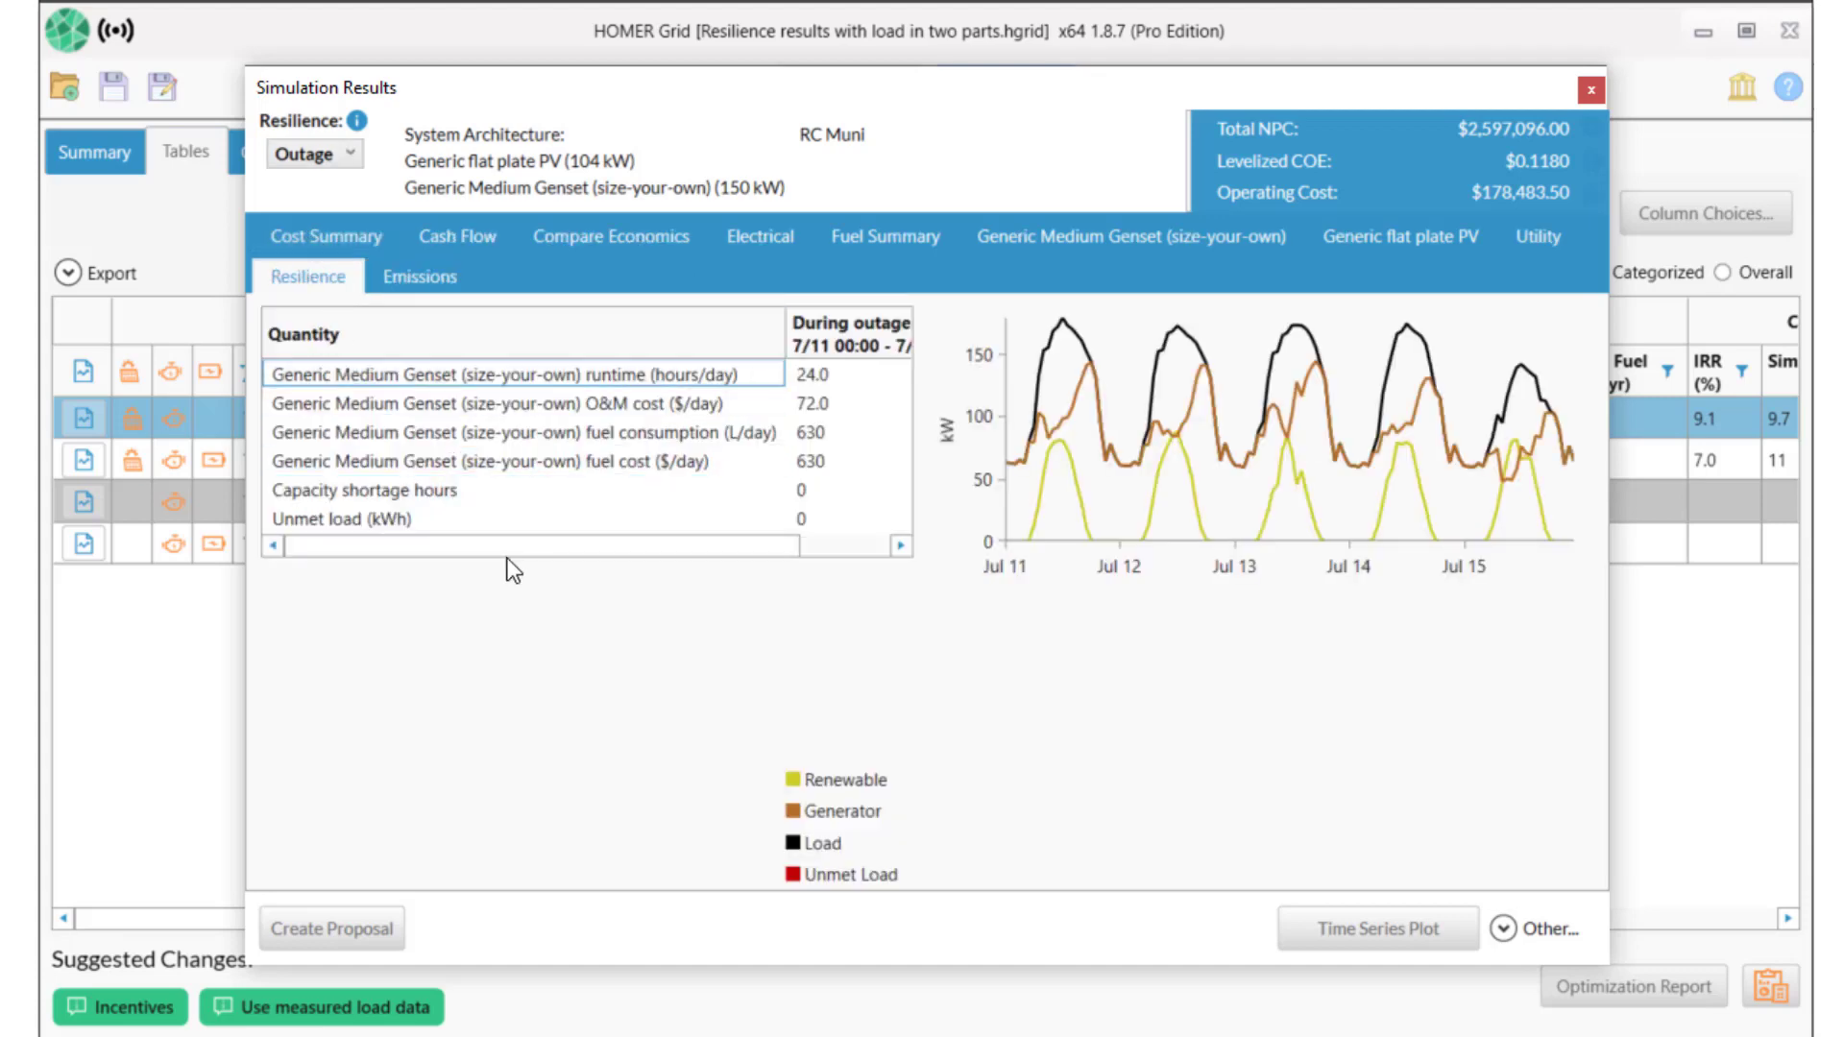
mouse_move(515, 545)
mouse_down()
mouse_move(732, 549)
mouse_move(515, 564)
mouse_up()
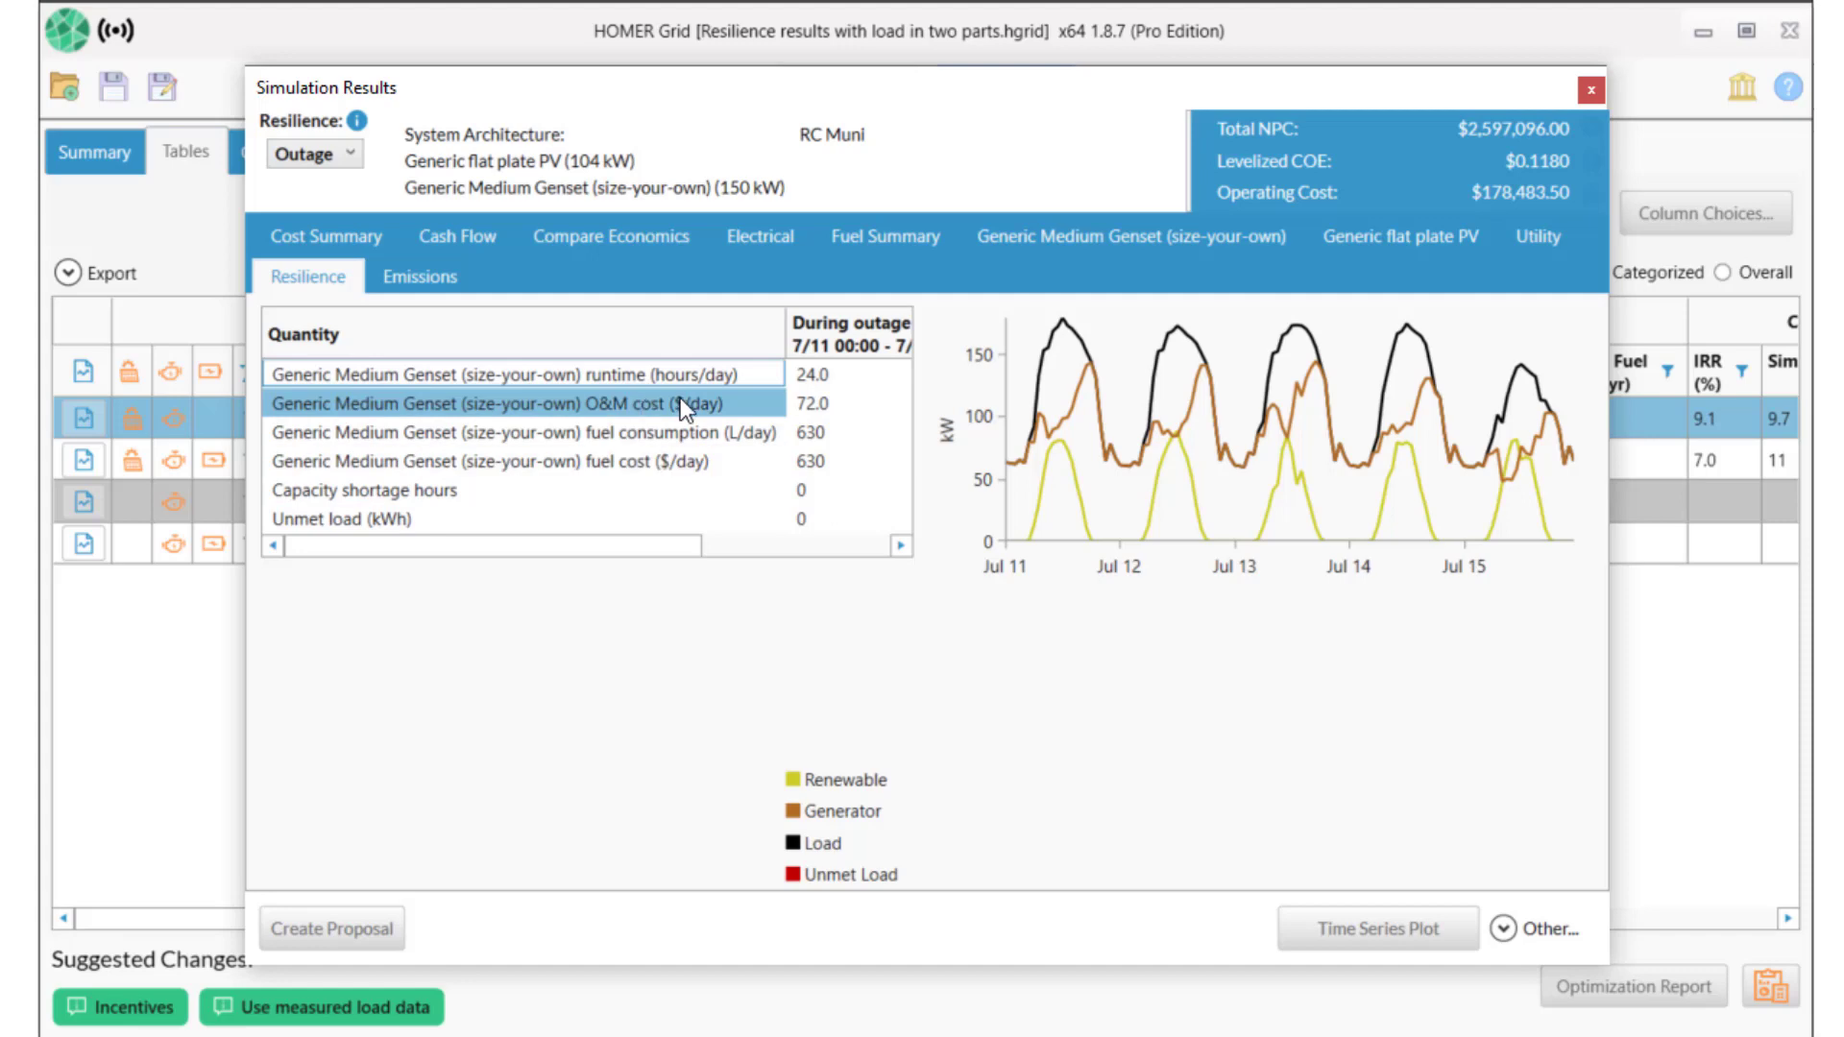
click(1342, 238)
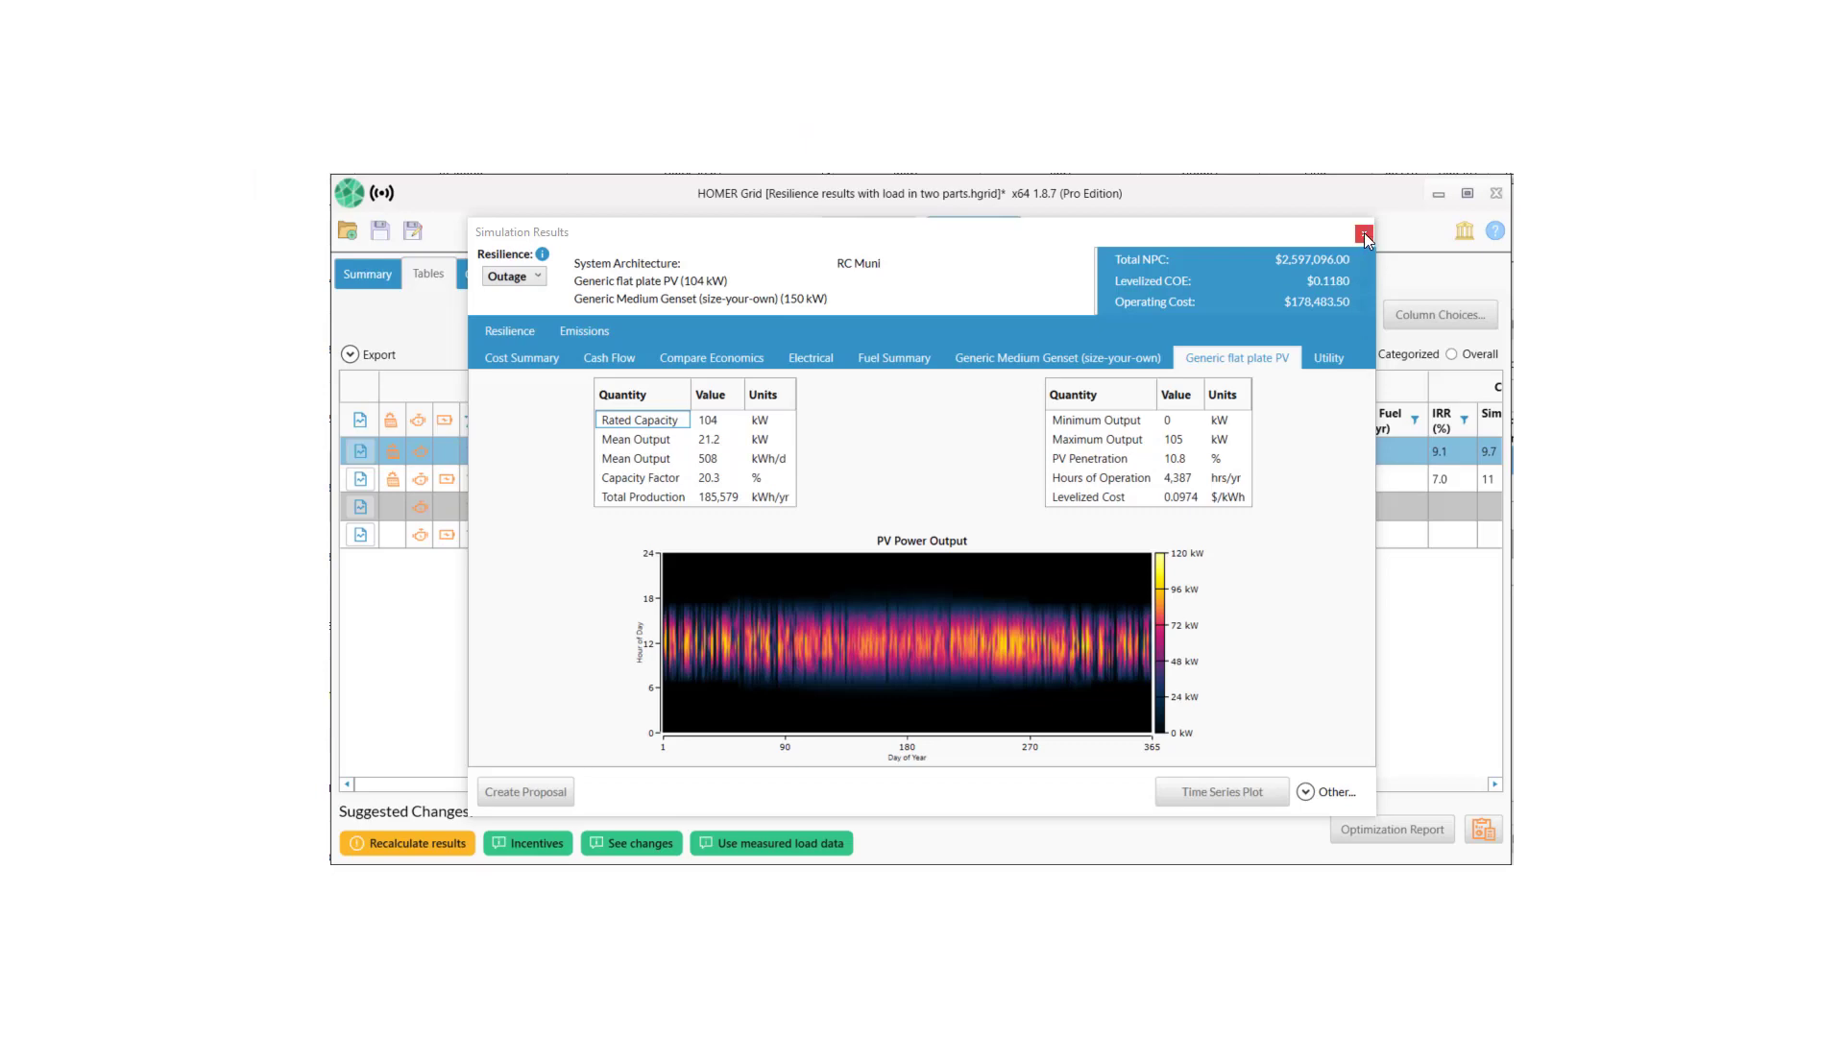
click(1363, 233)
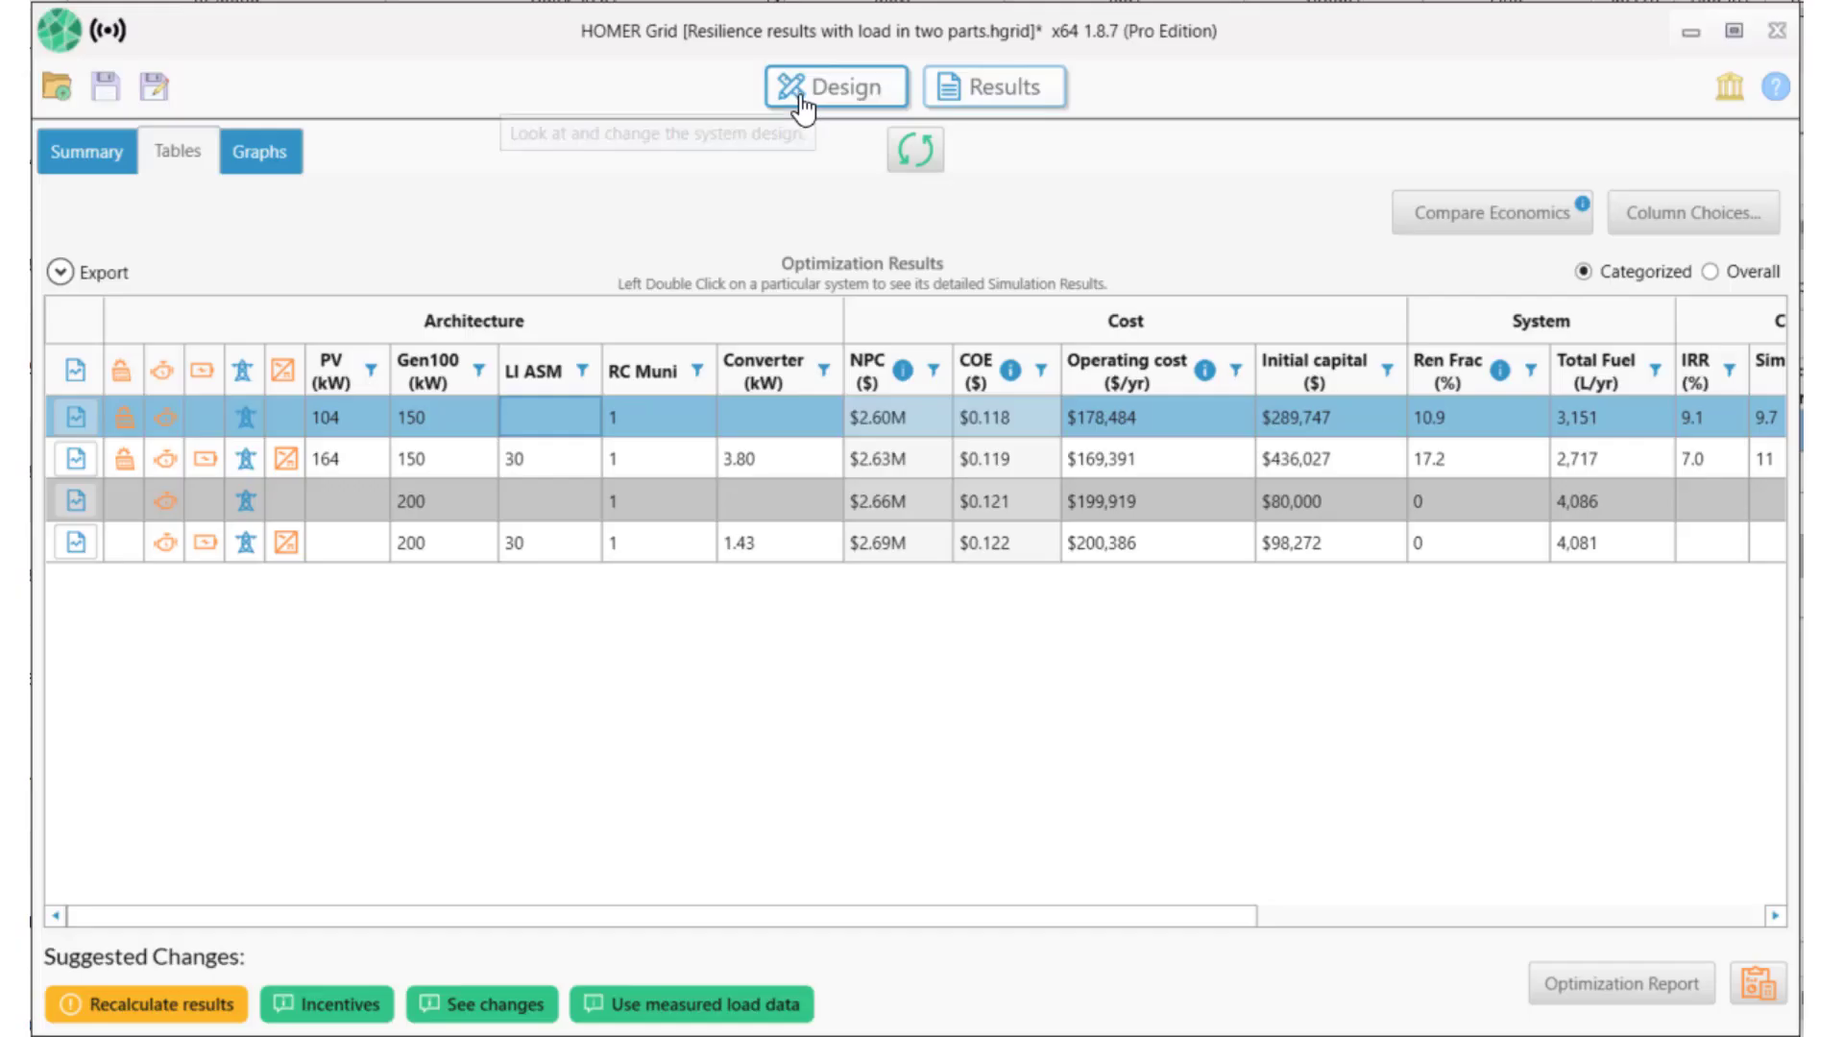
Set the Supermarket in Chino CA load's scaled annual average to 850 kWh/day.
click(798, 101)
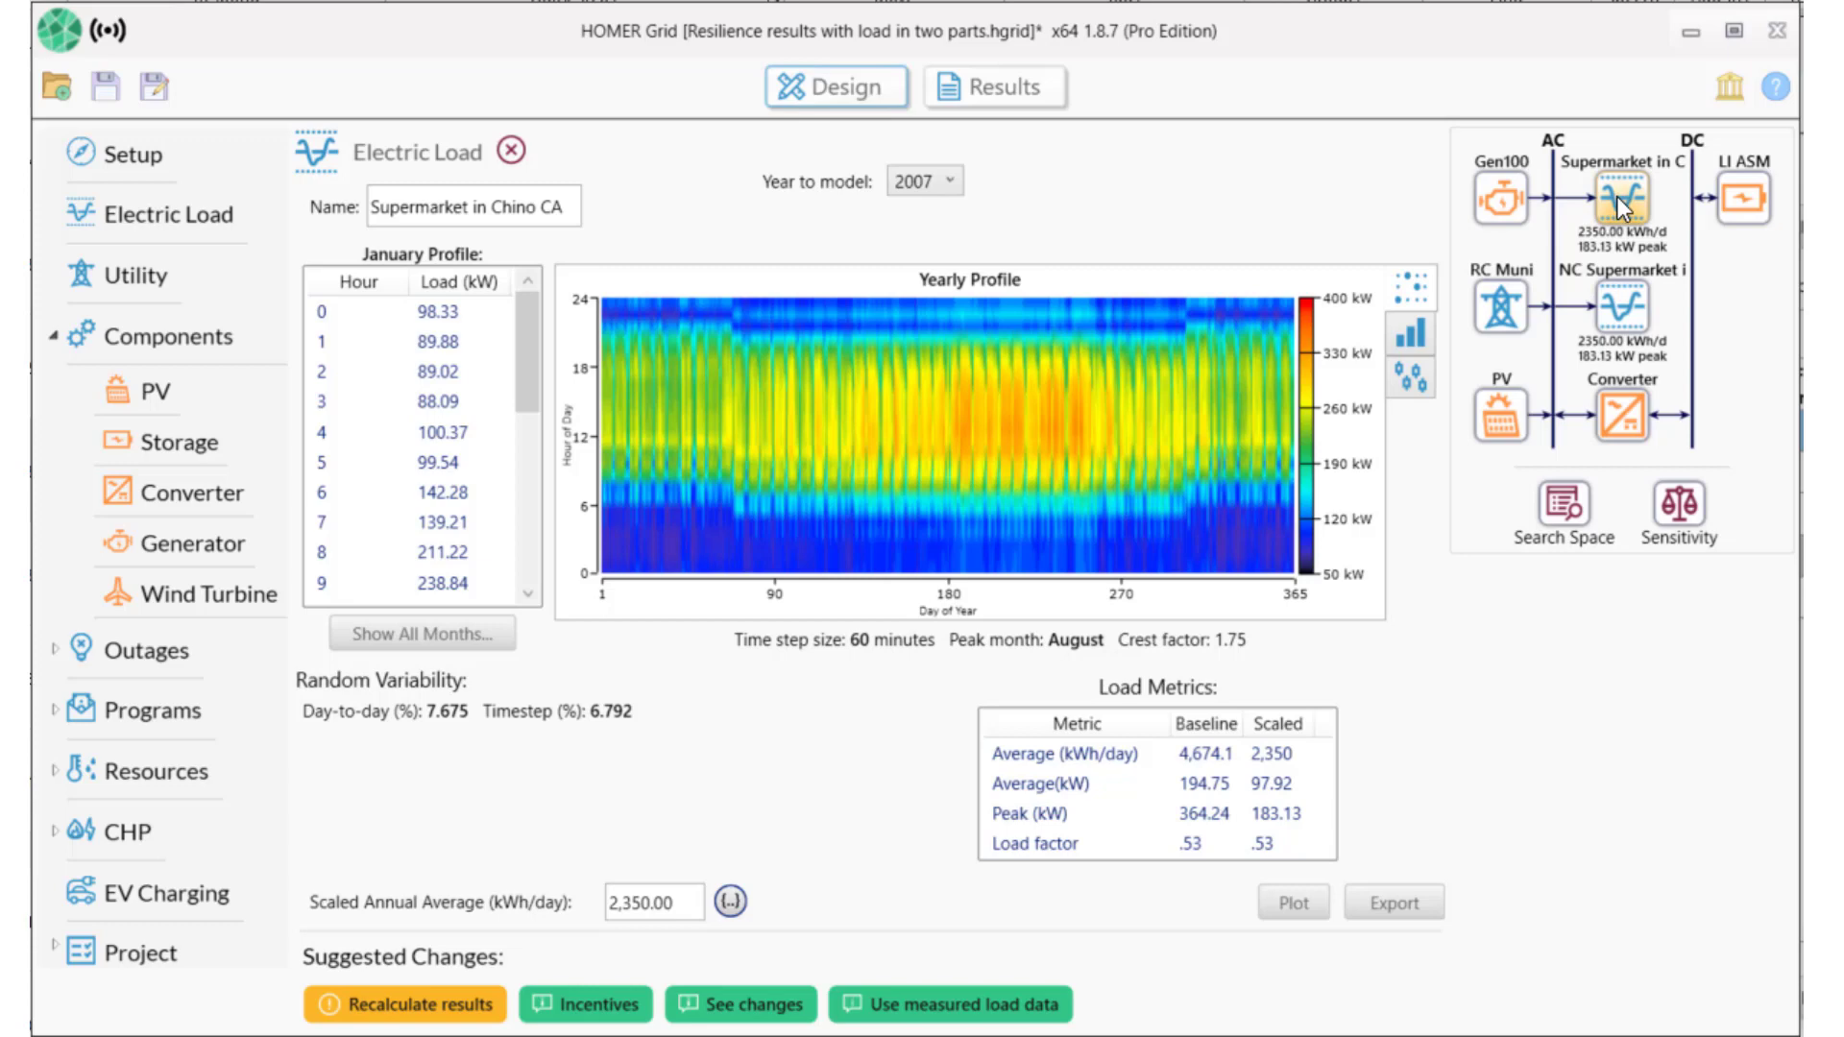
drag(702, 912, 539, 918)
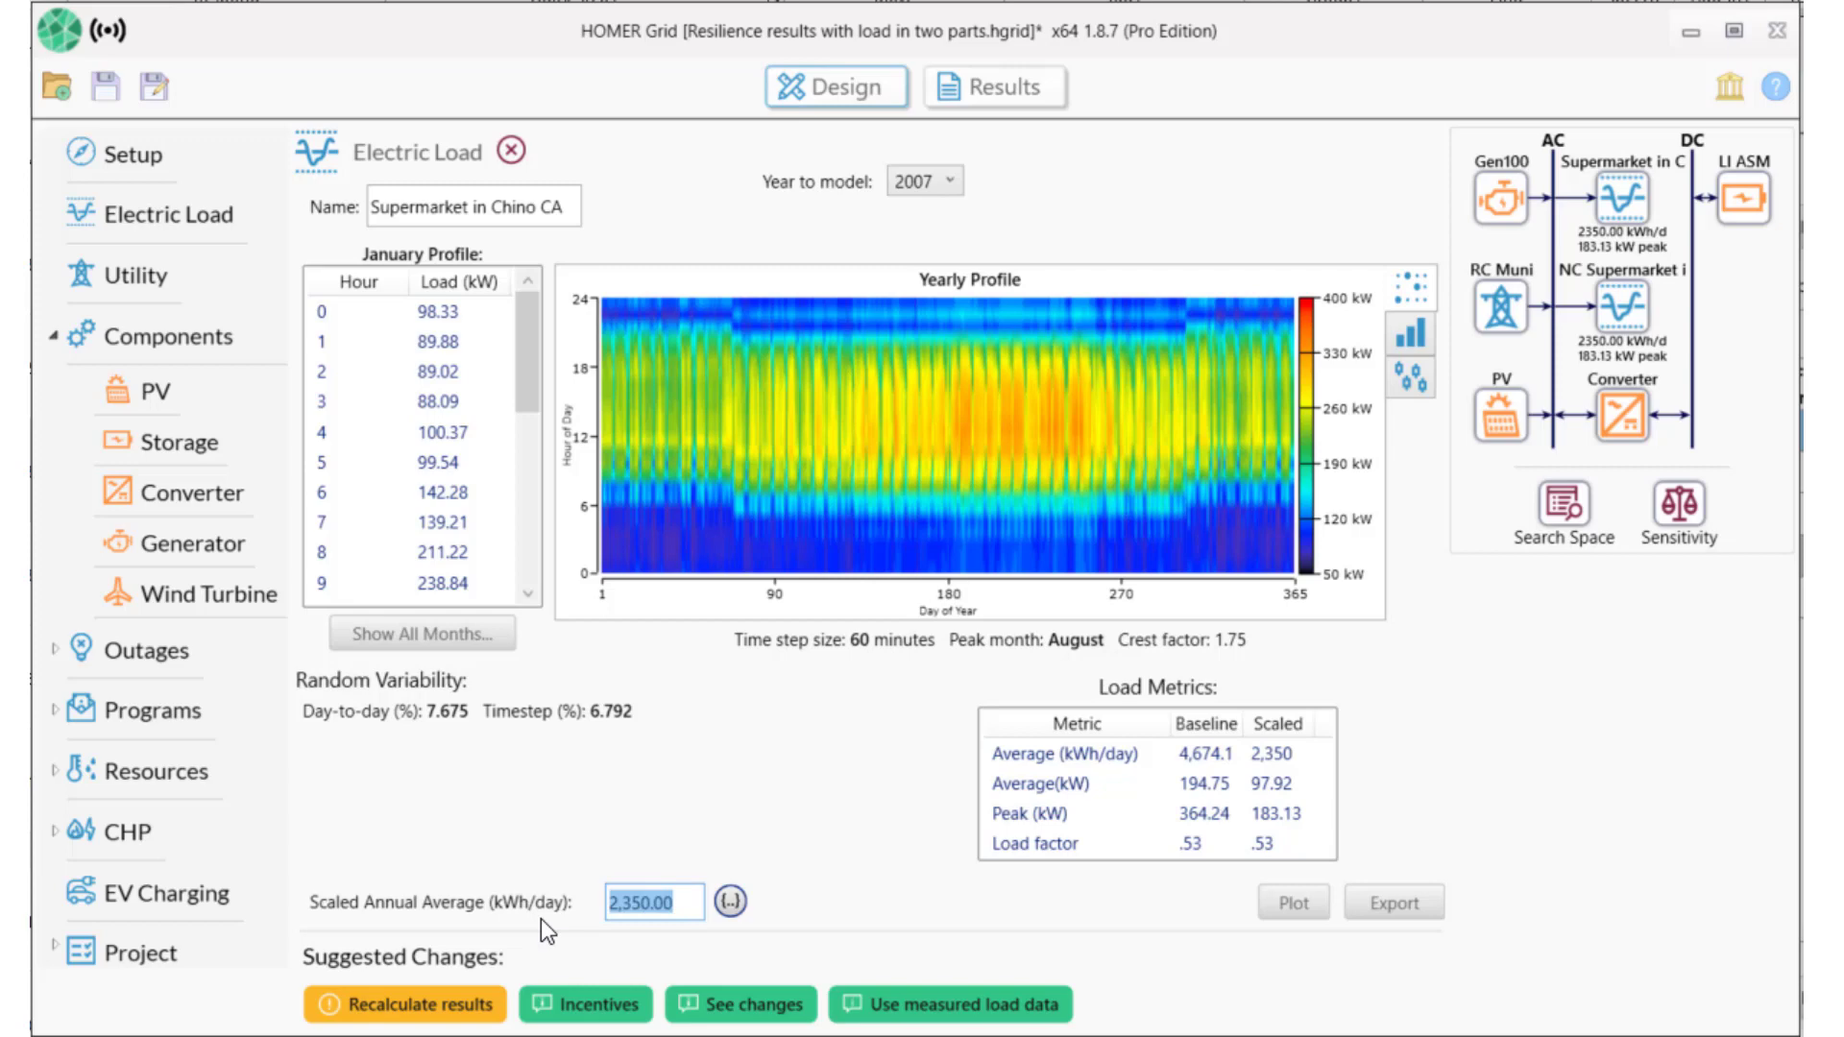
text(850)
key(Tab)
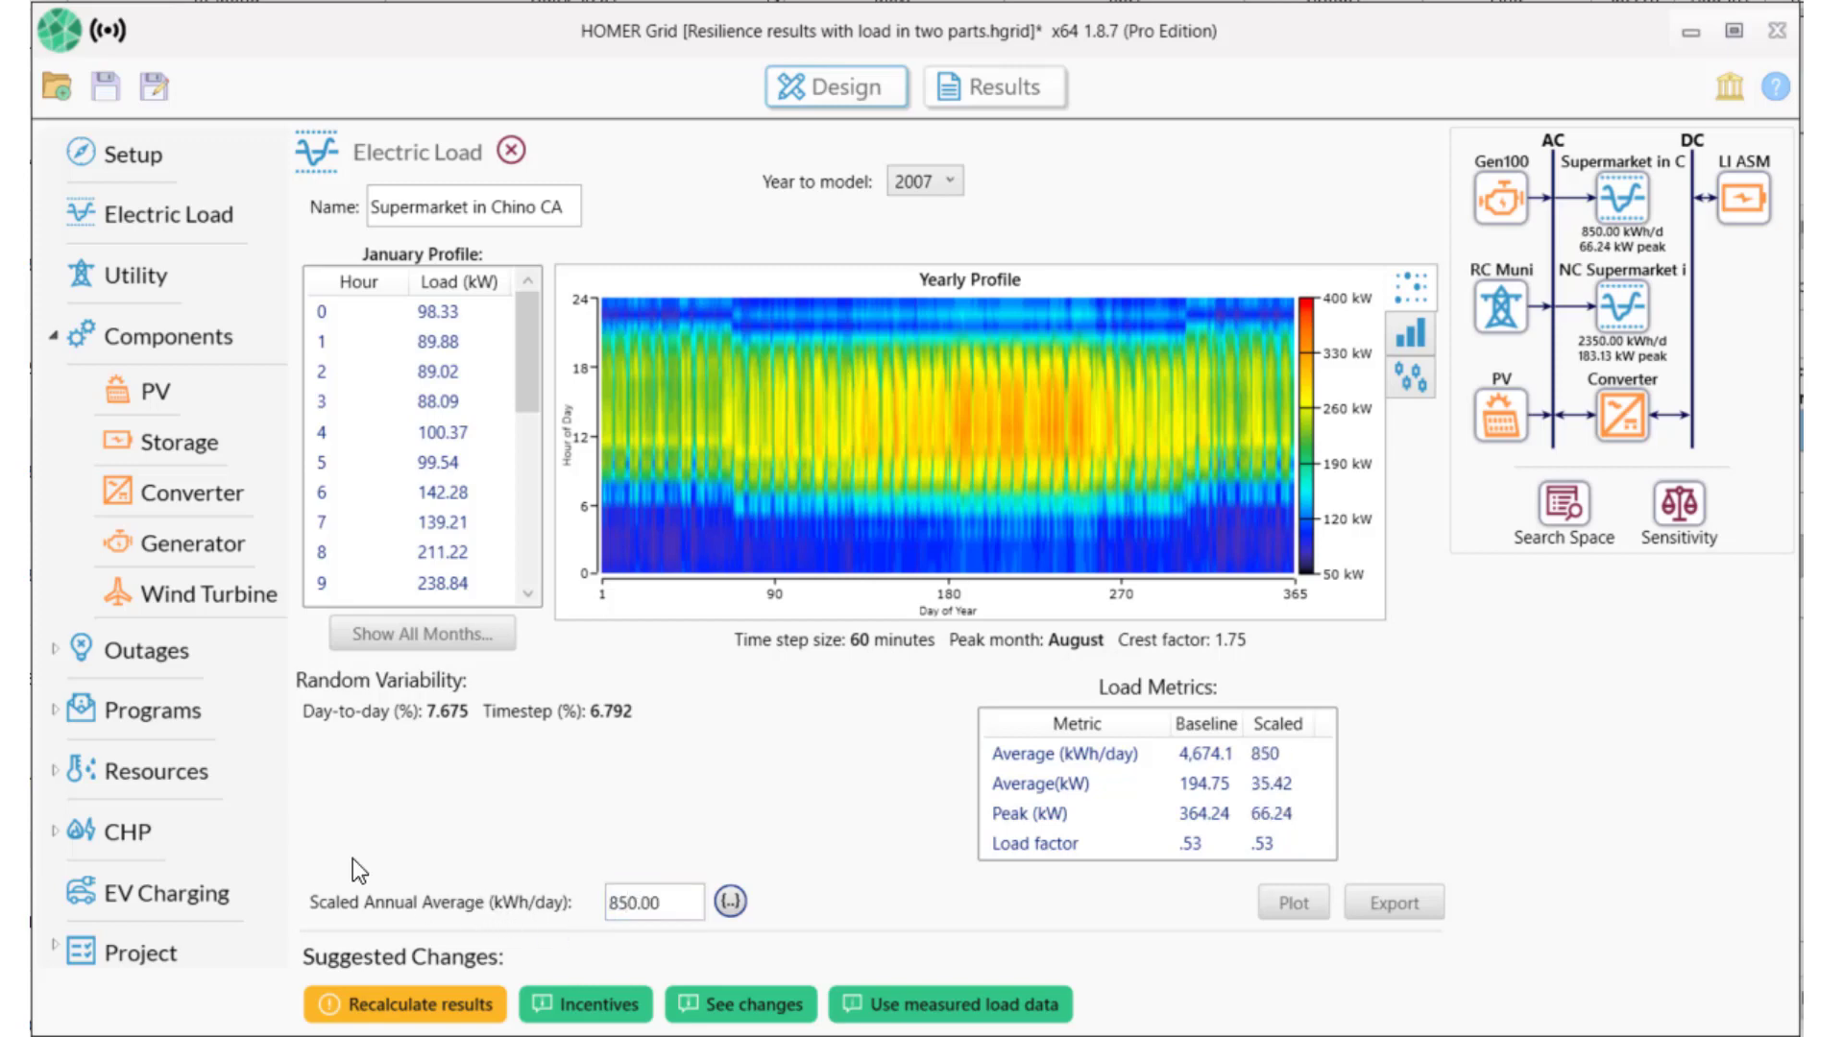
Set the NC Supermarket load's scaled annual average to 3850 kWh/day.
click(1619, 299)
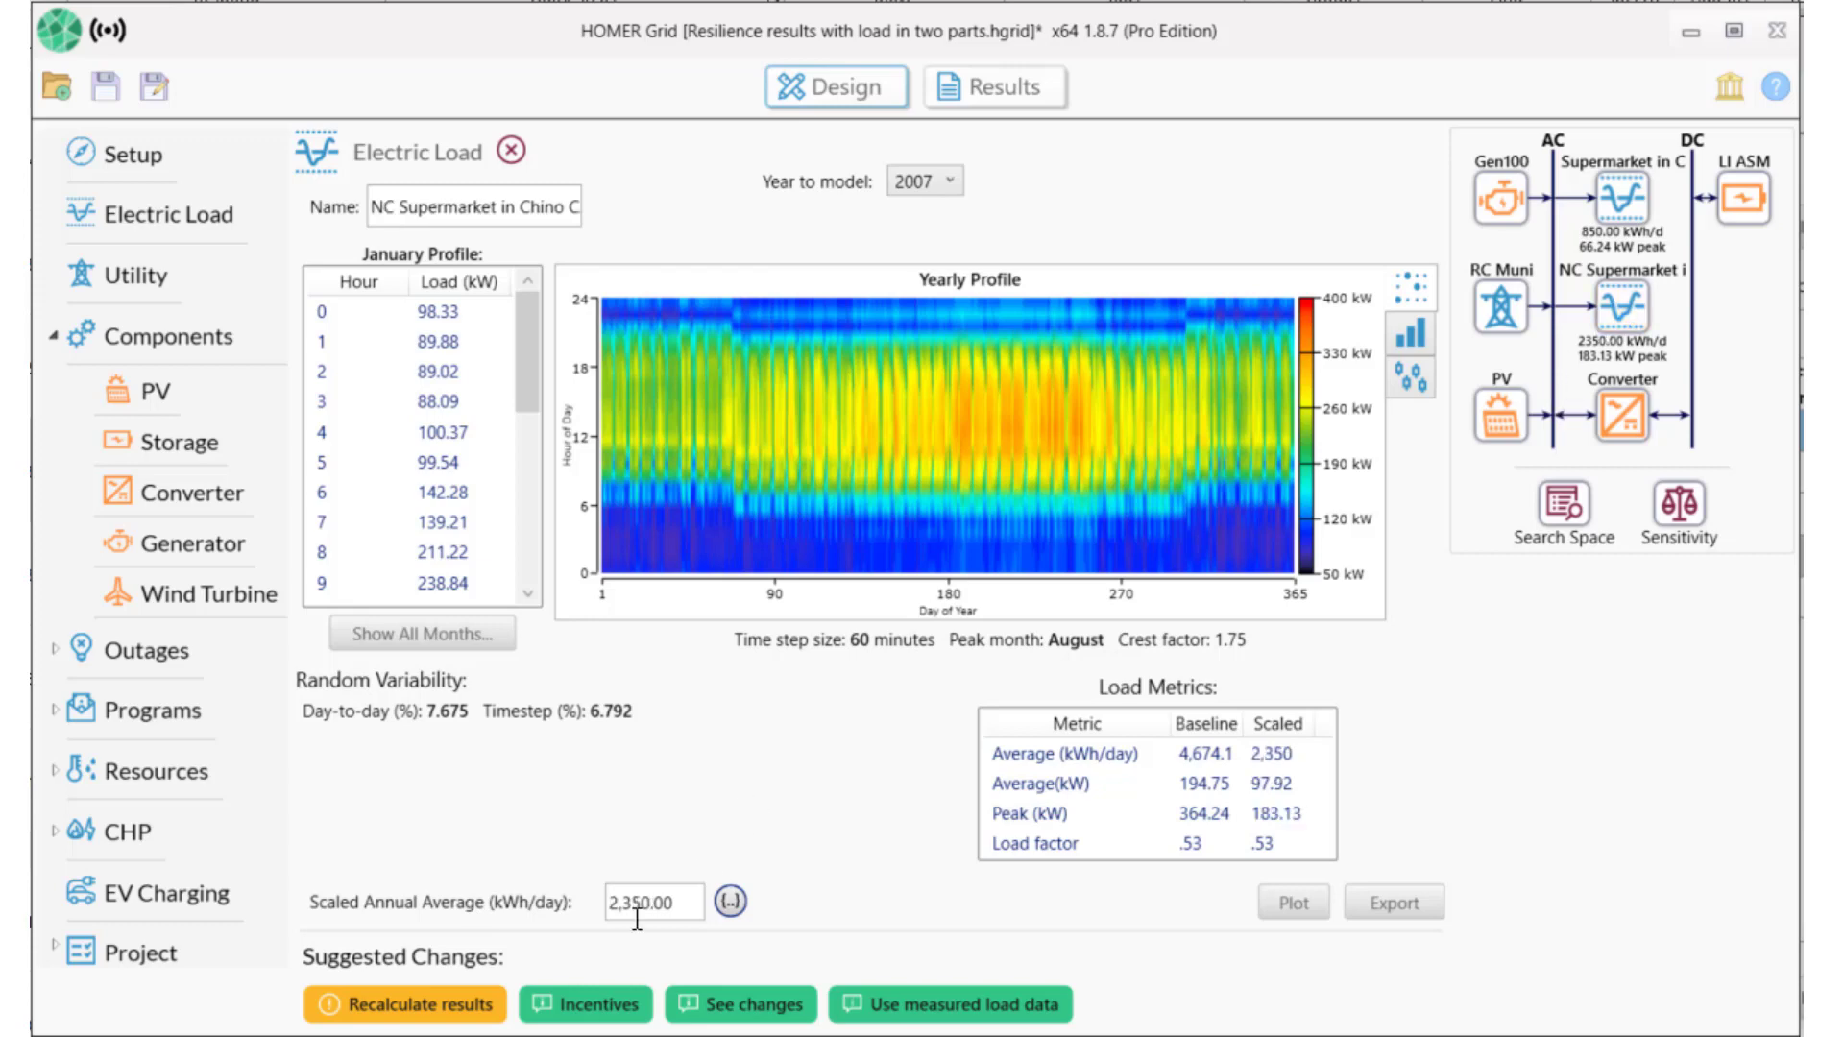
double_click(665, 902)
drag(611, 905, 480, 924)
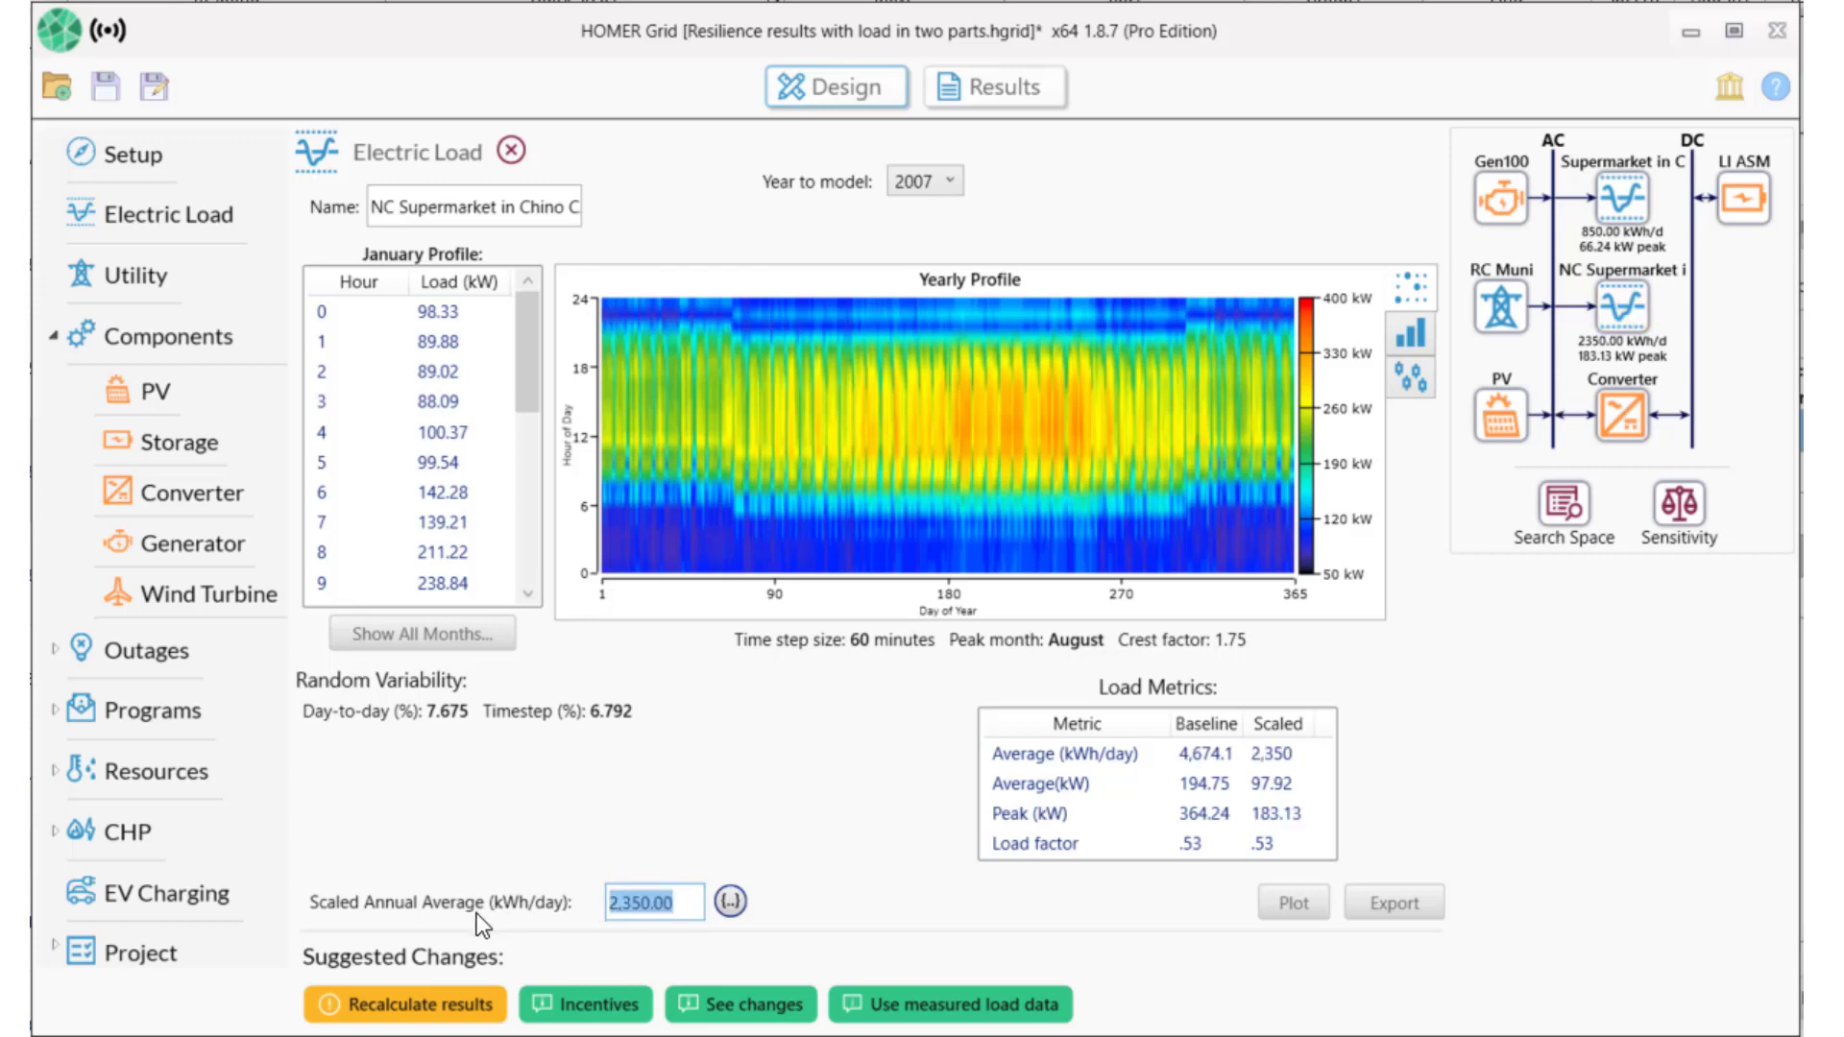
text(3850)
key(Tab)
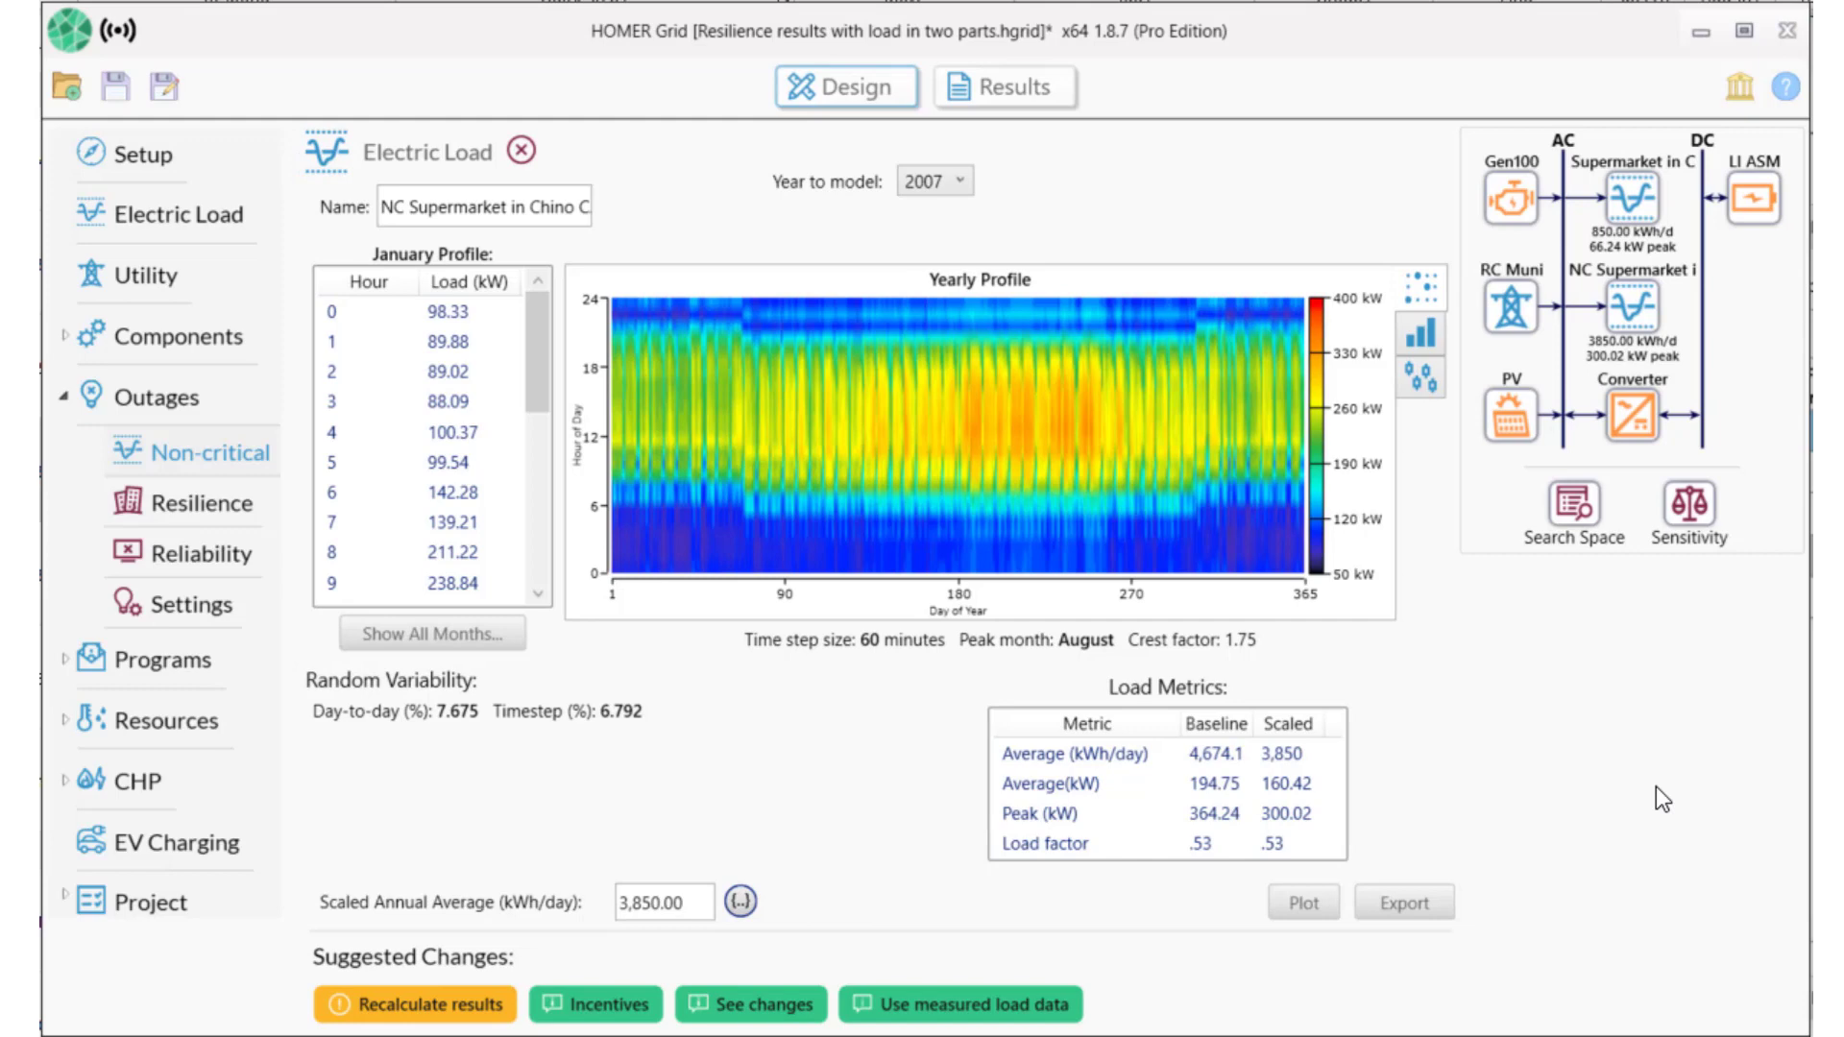
Replace the Gen100 100 kW size with search sizes 20, 40, 50, 55, 60, 65 and 70 kW.
click(1513, 197)
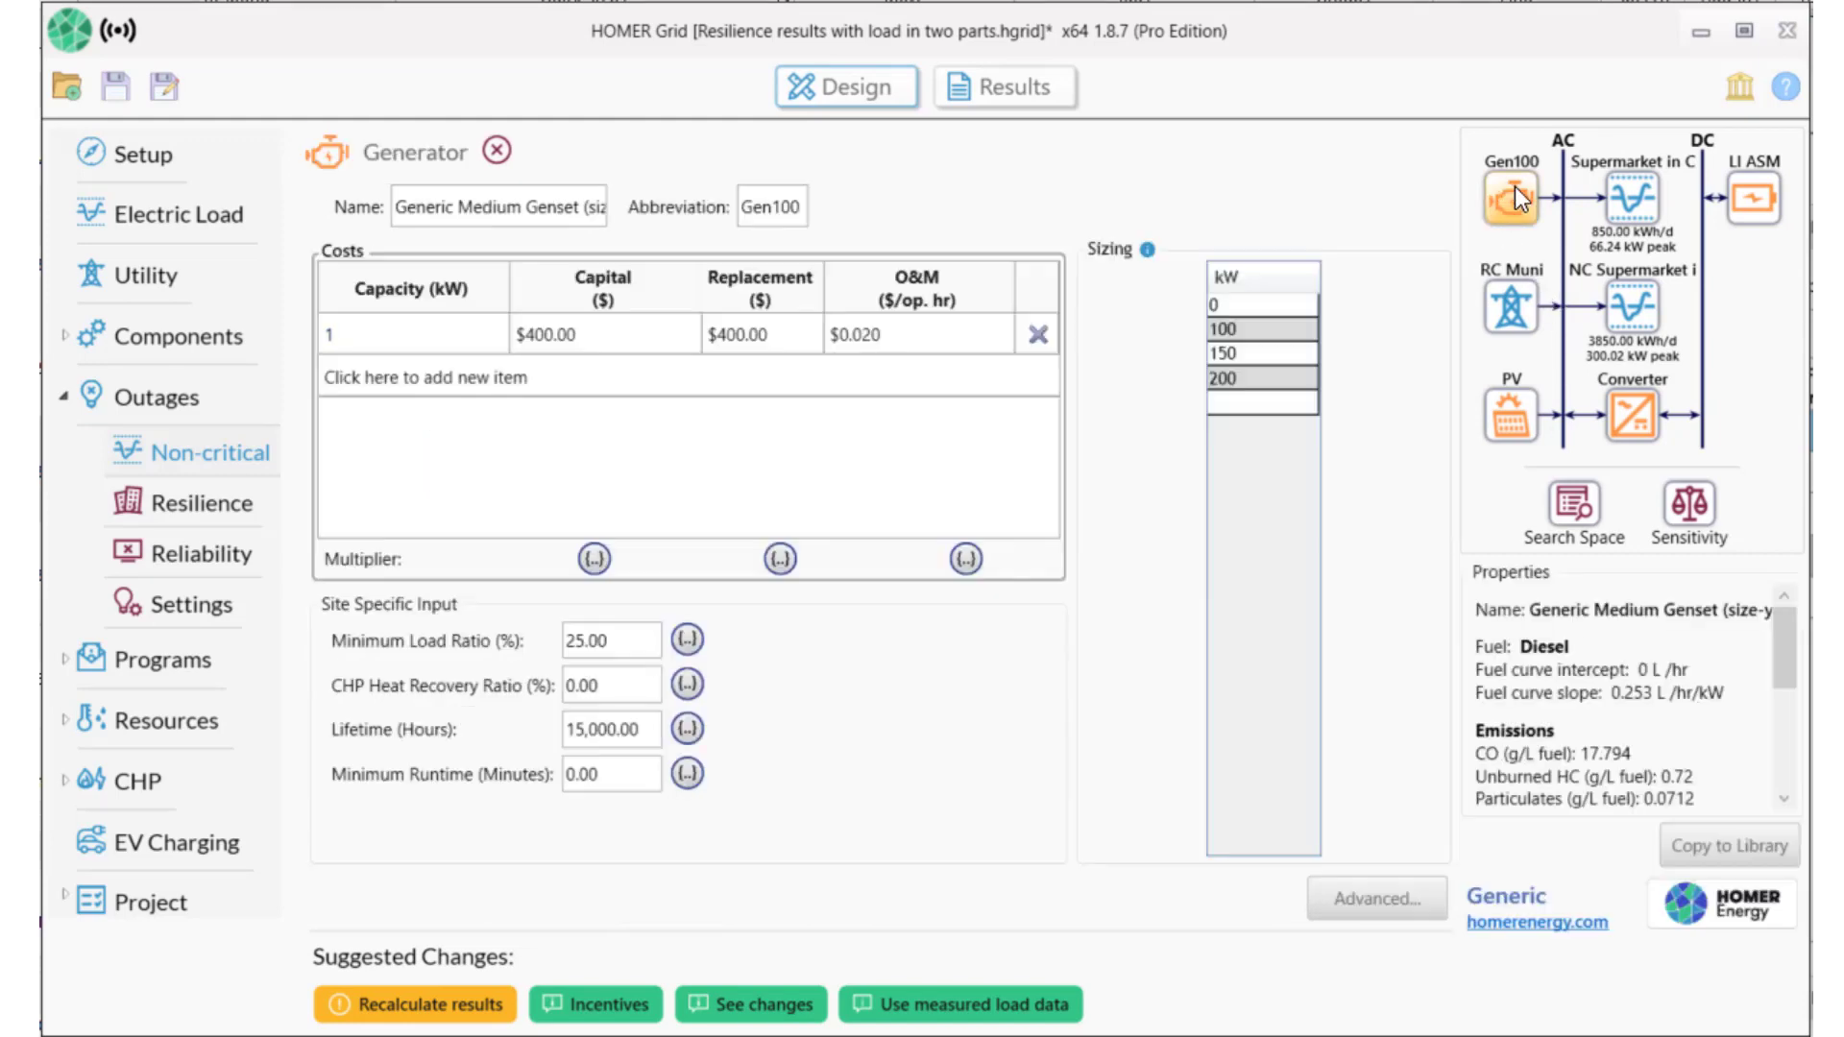
click(1253, 336)
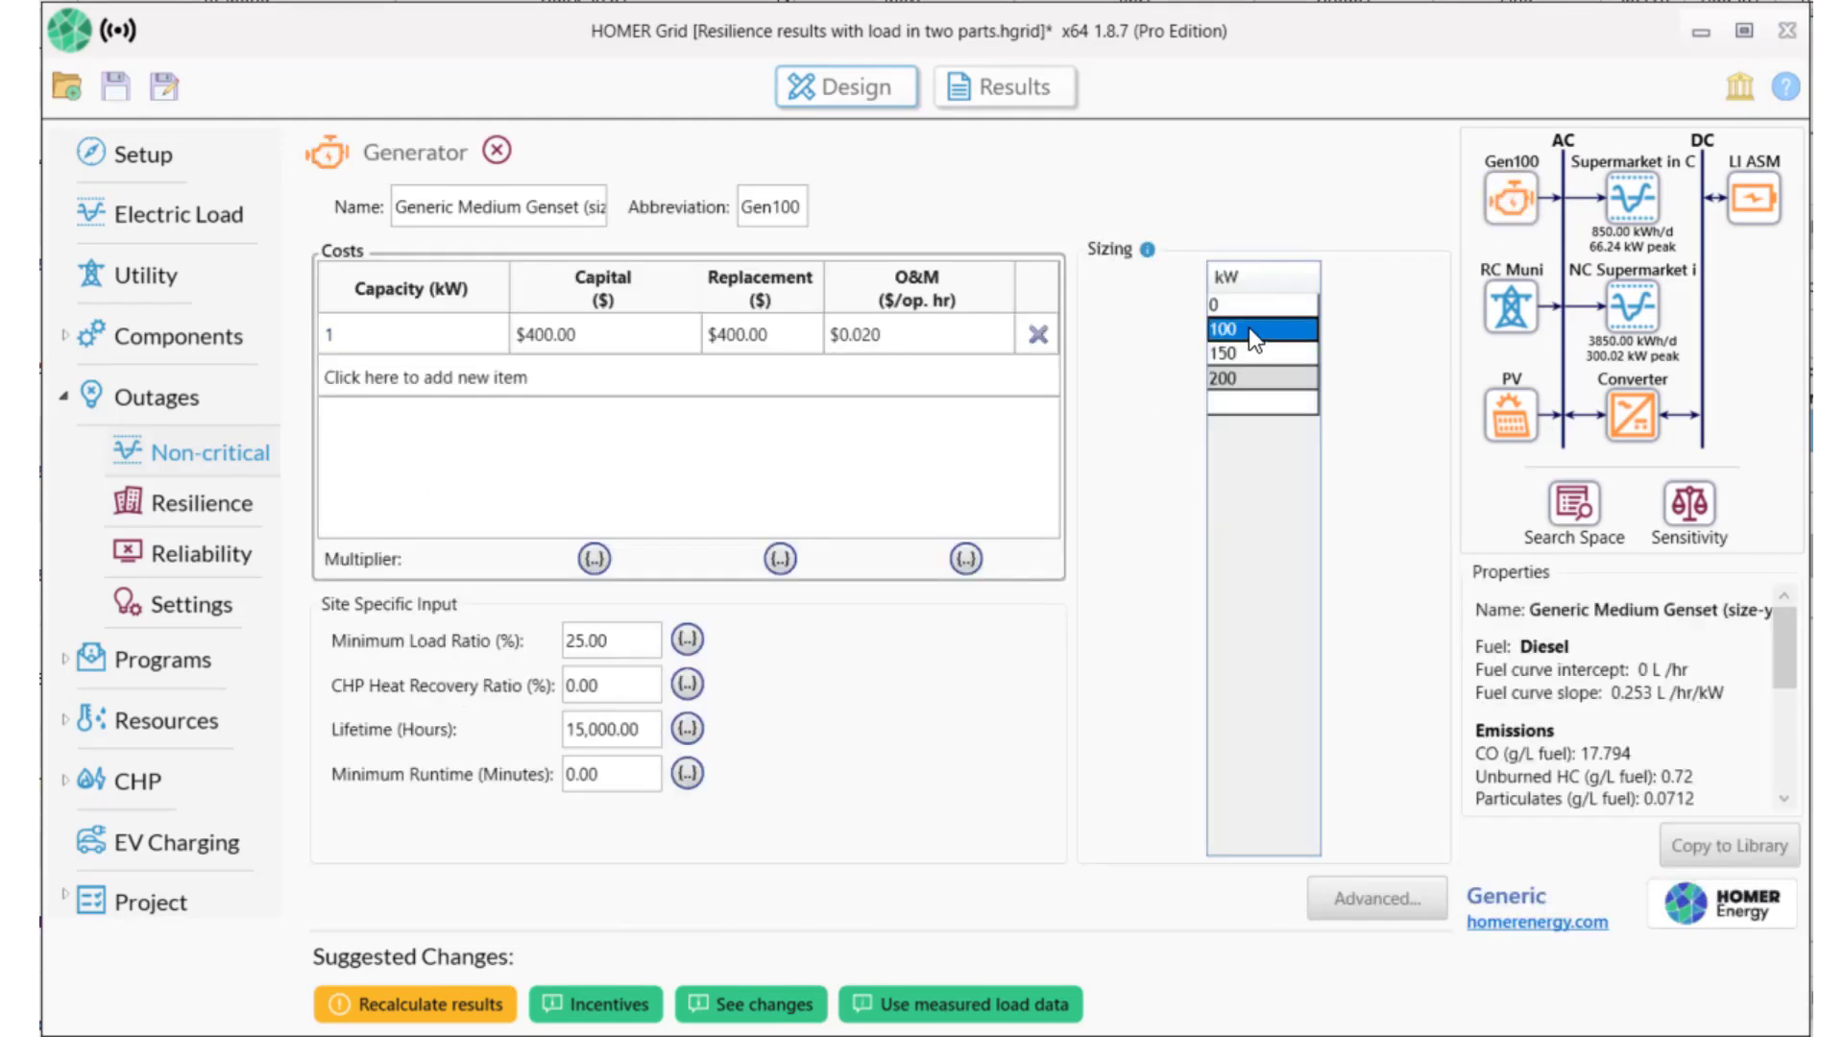
text(20)
key(Return)
text(4)
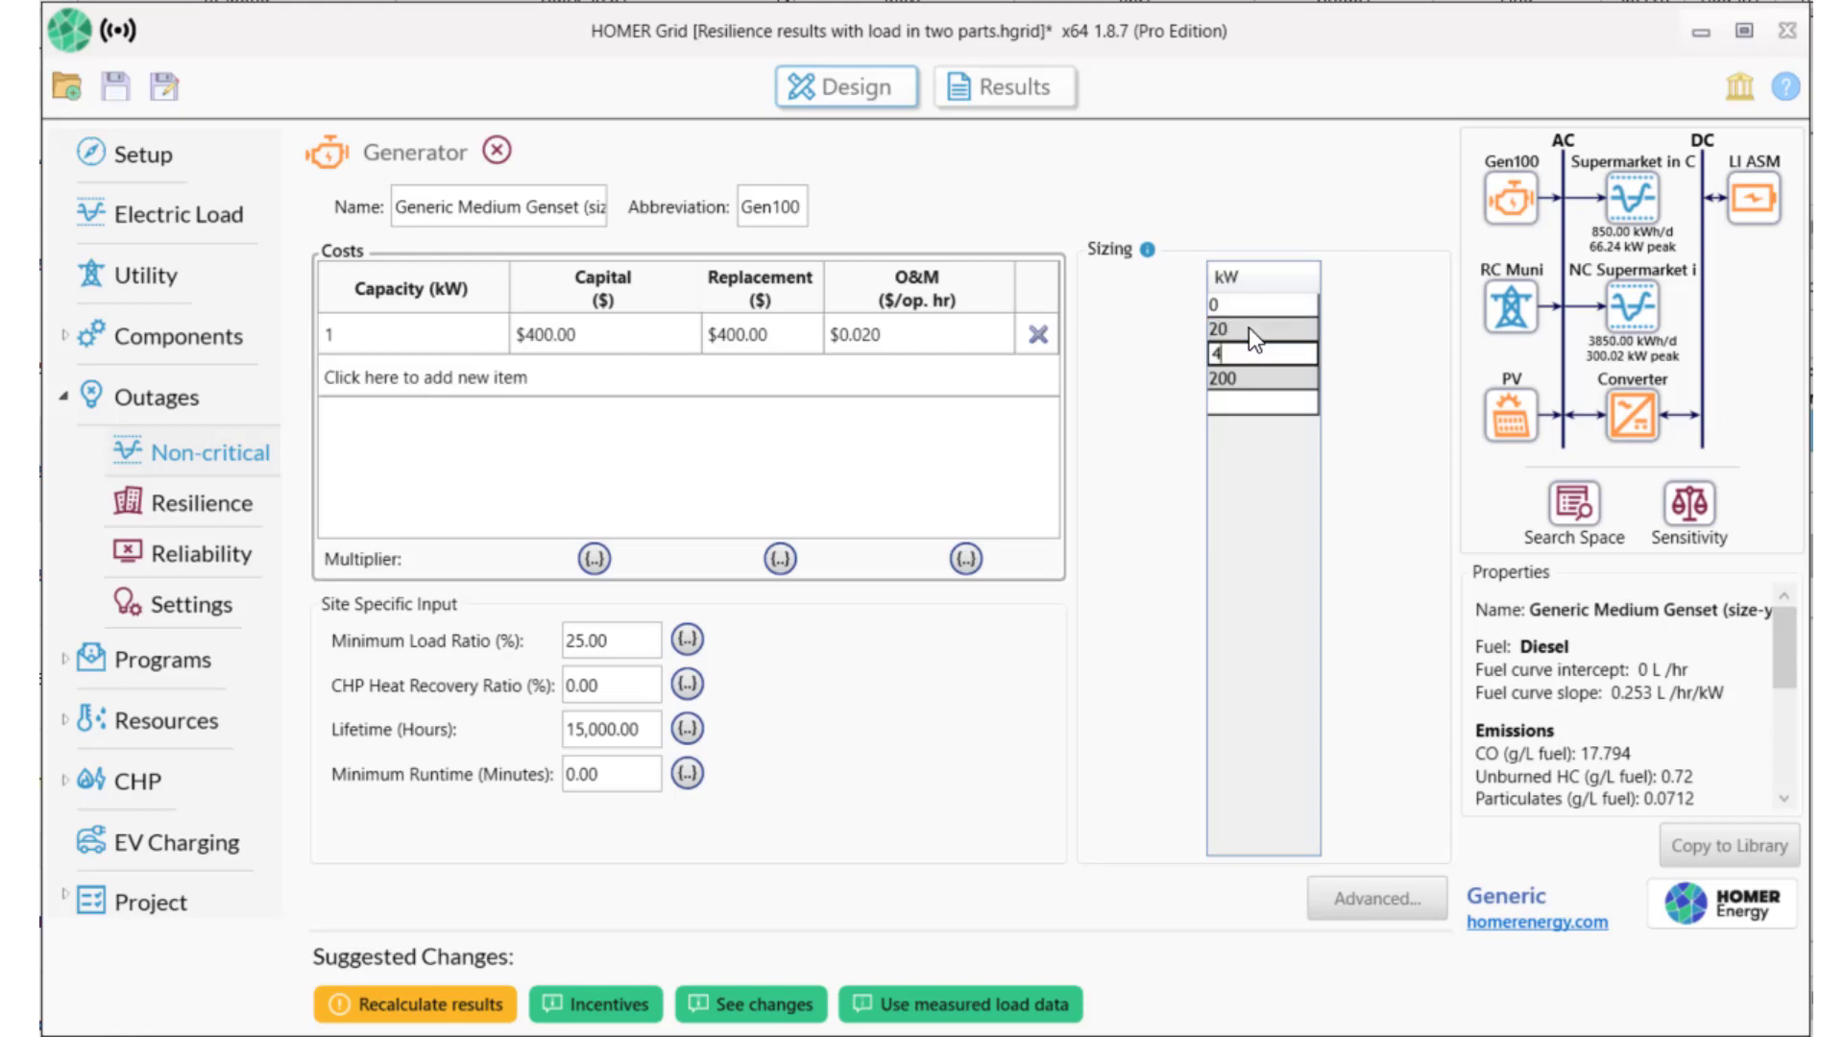
text(0)
key(Return)
text(50)
key(Return)
text(55)
key(Return)
text(60)
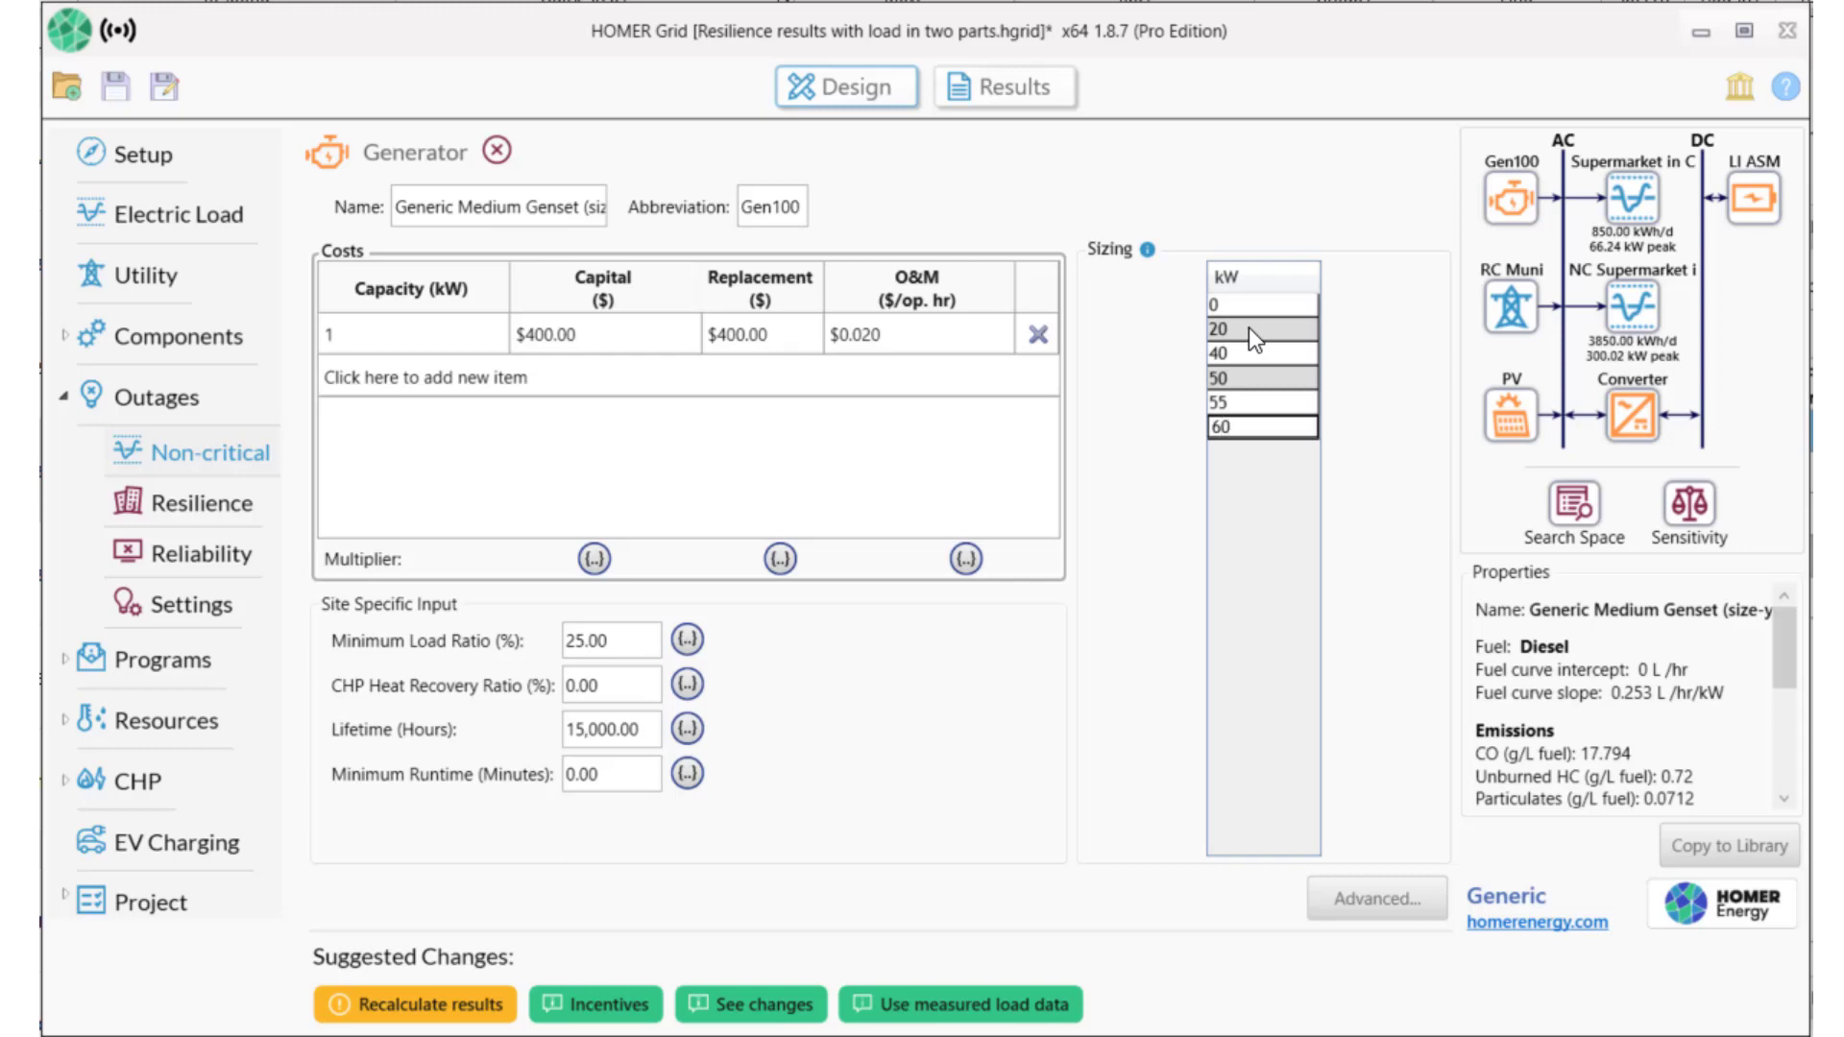
key(Return)
text(65)
key(Return)
text(70)
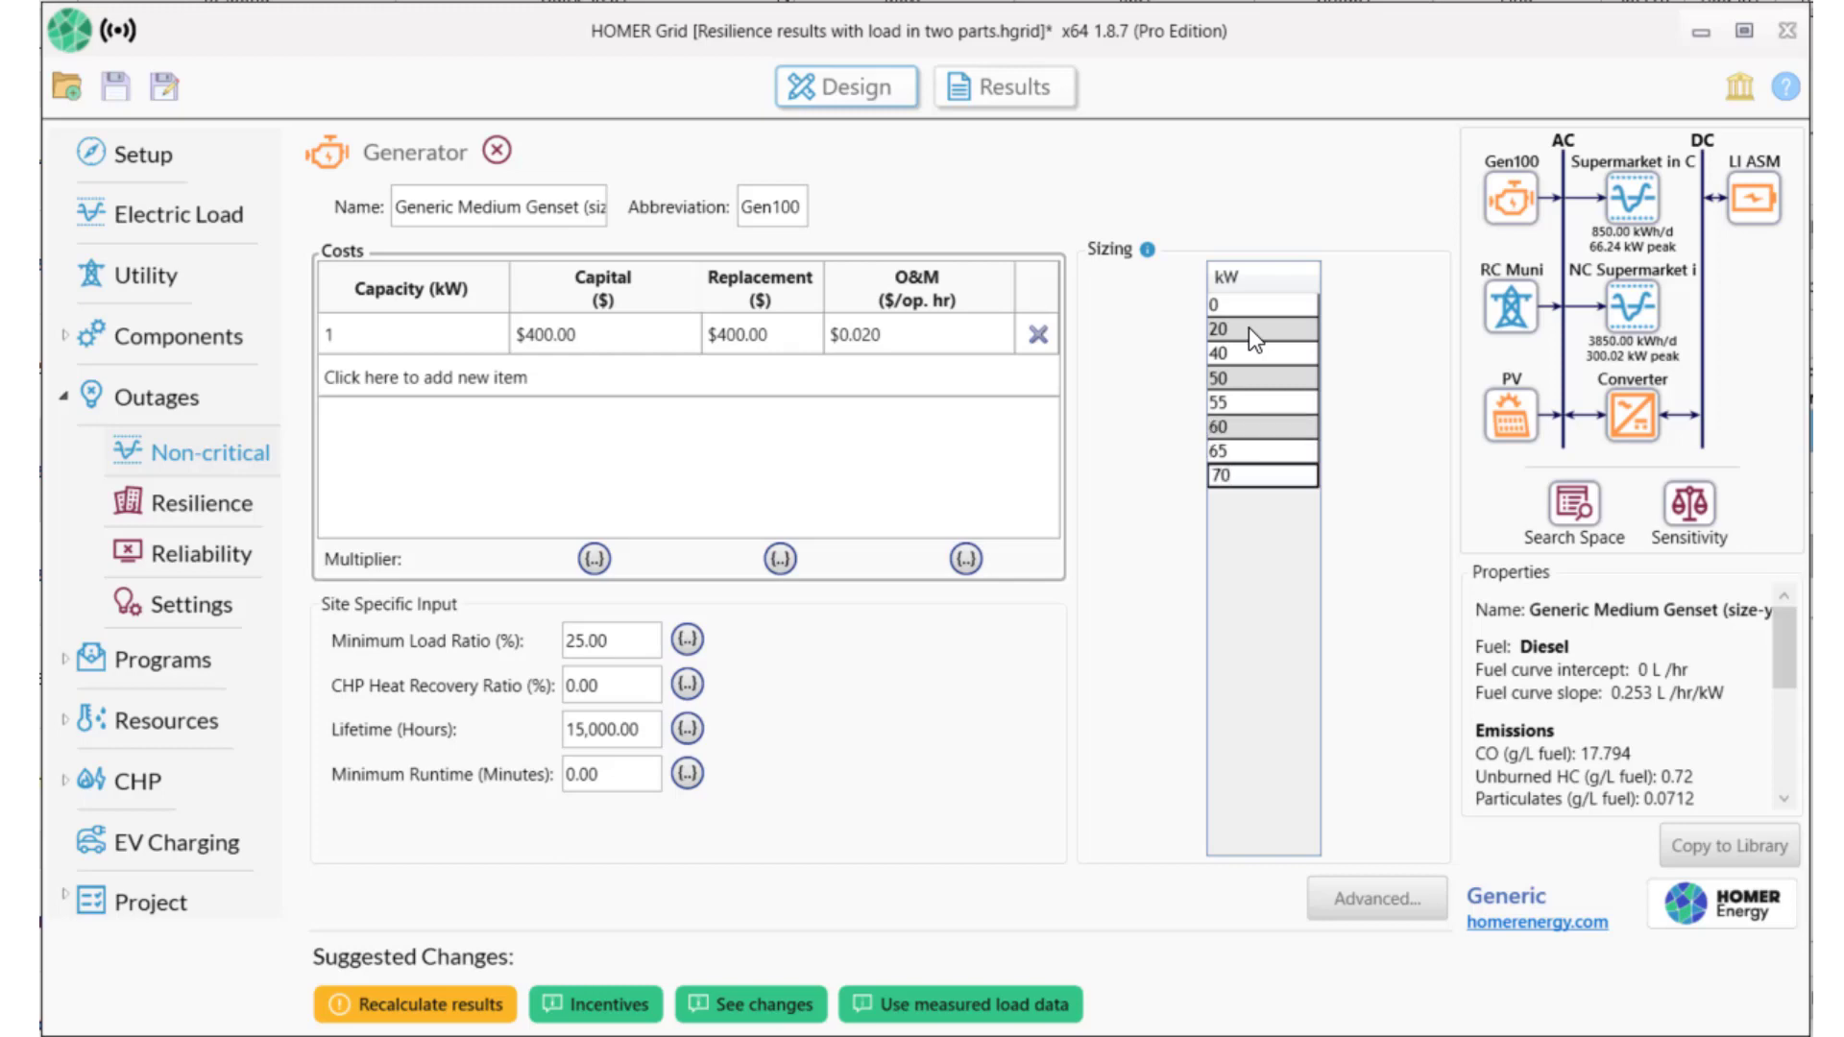
key(Return)
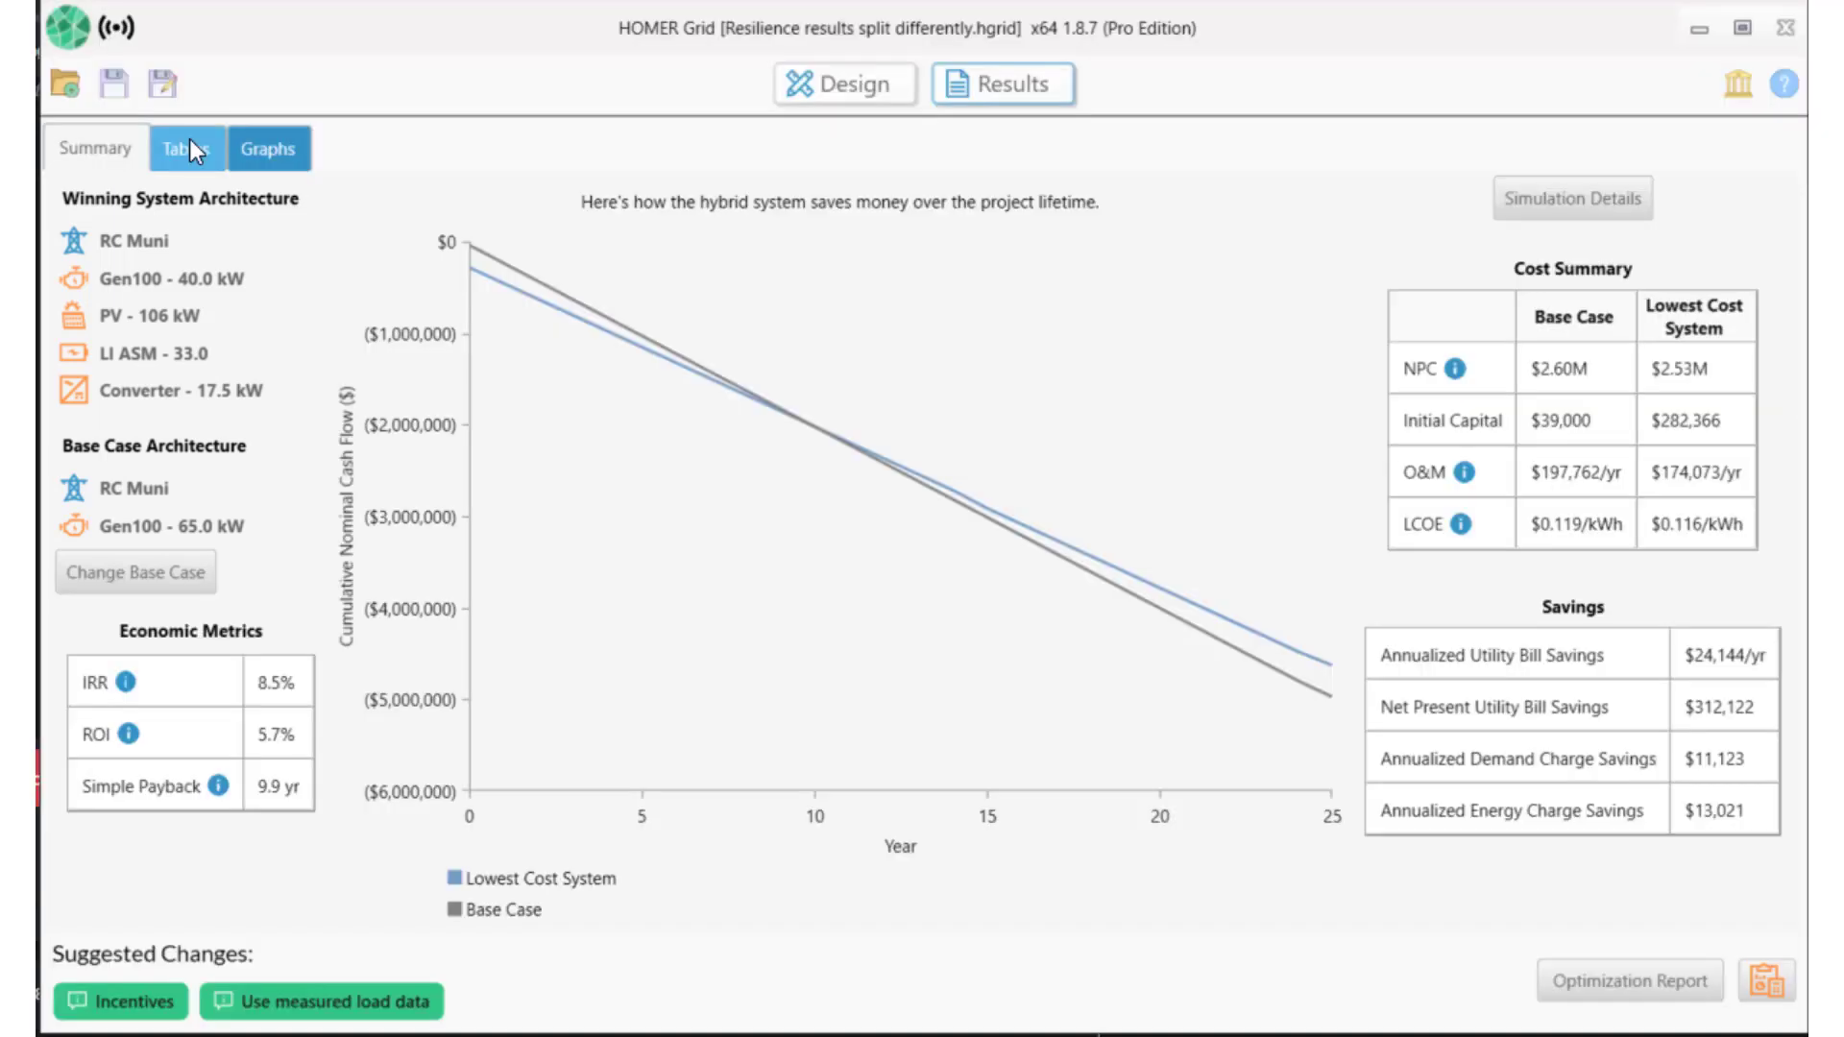
Check the top-ranked system's Resilience tab during the outage, then go back to the Design view.
click(191, 146)
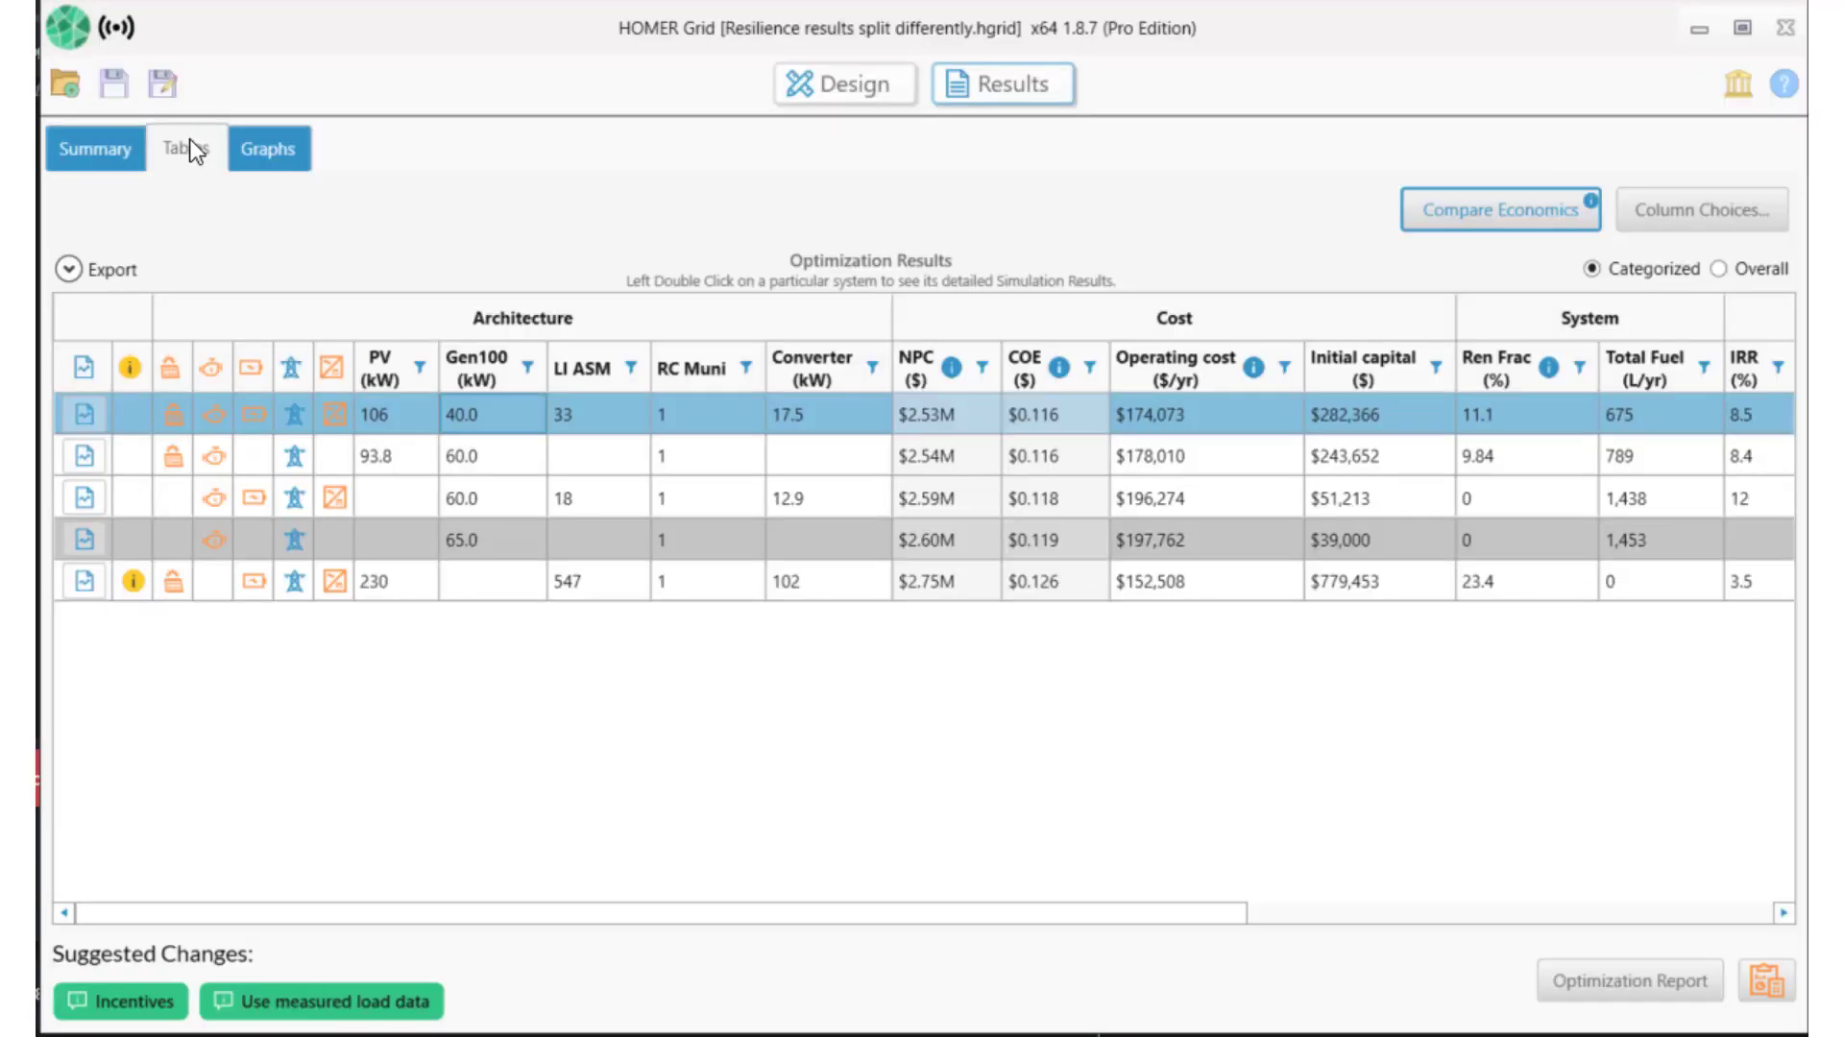
double_click(624, 408)
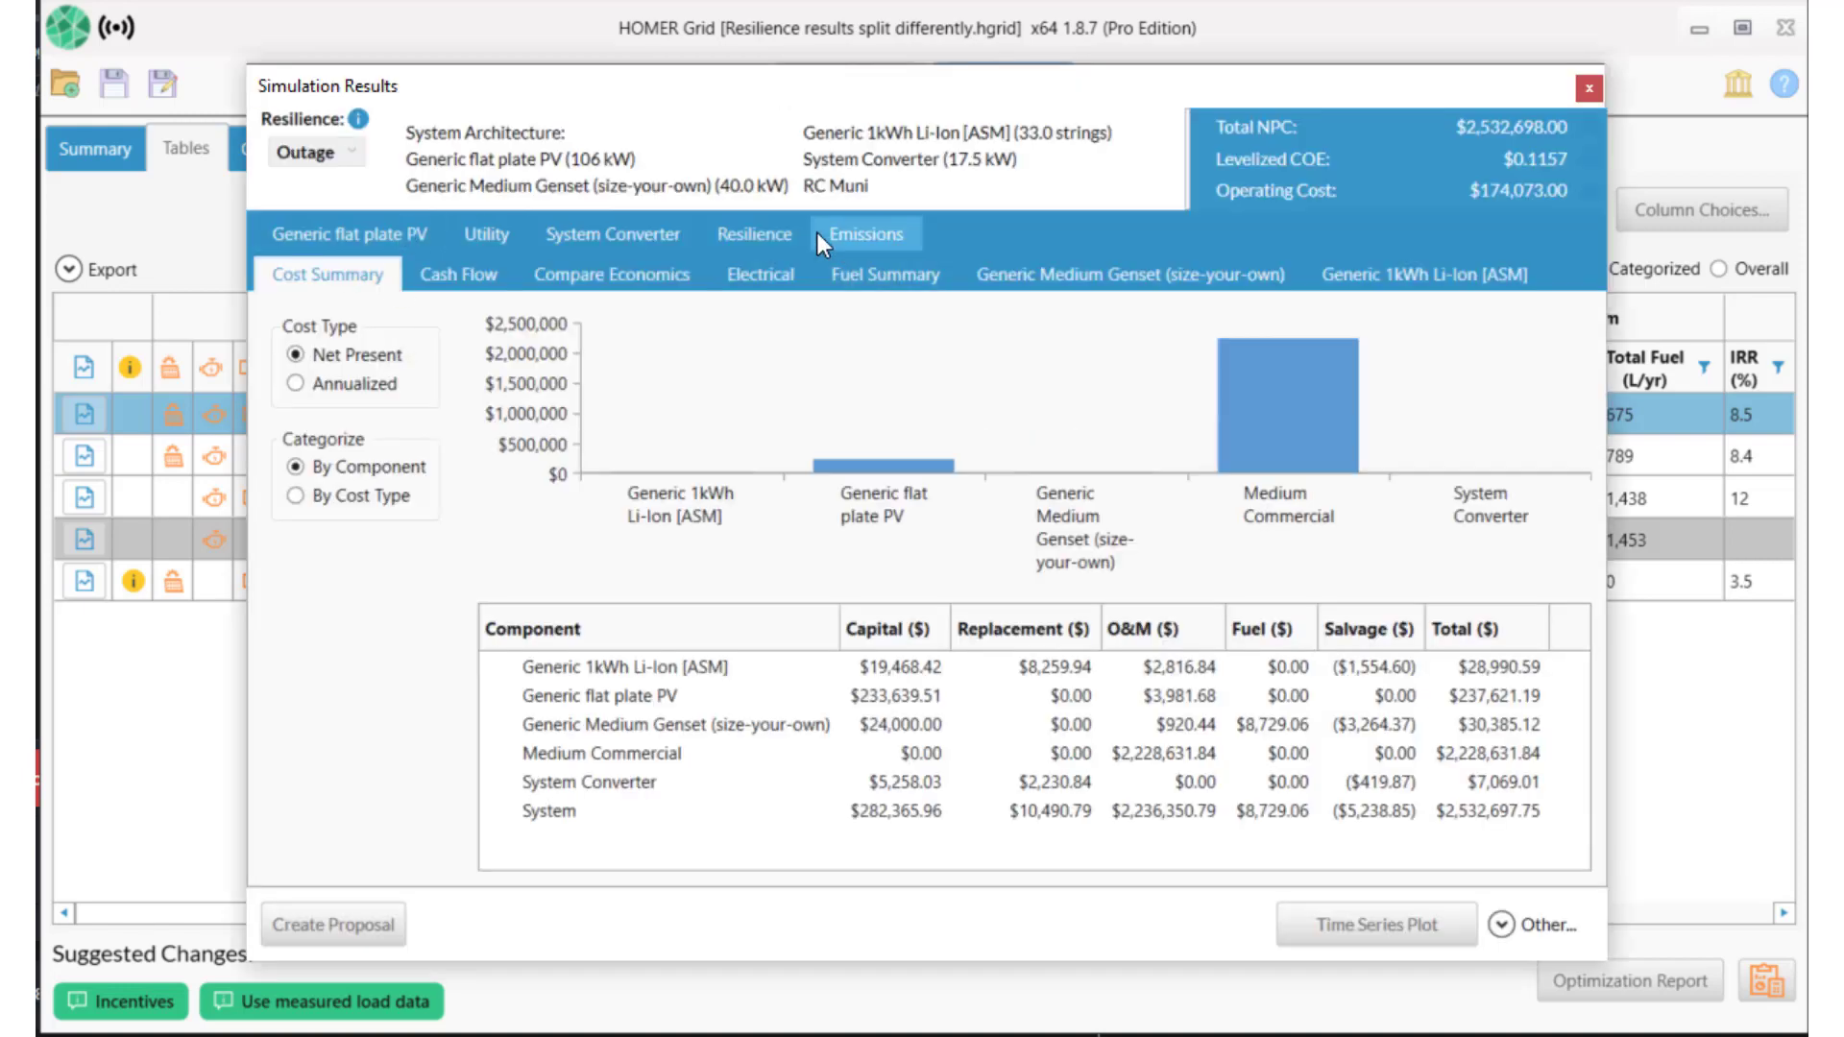
click(793, 238)
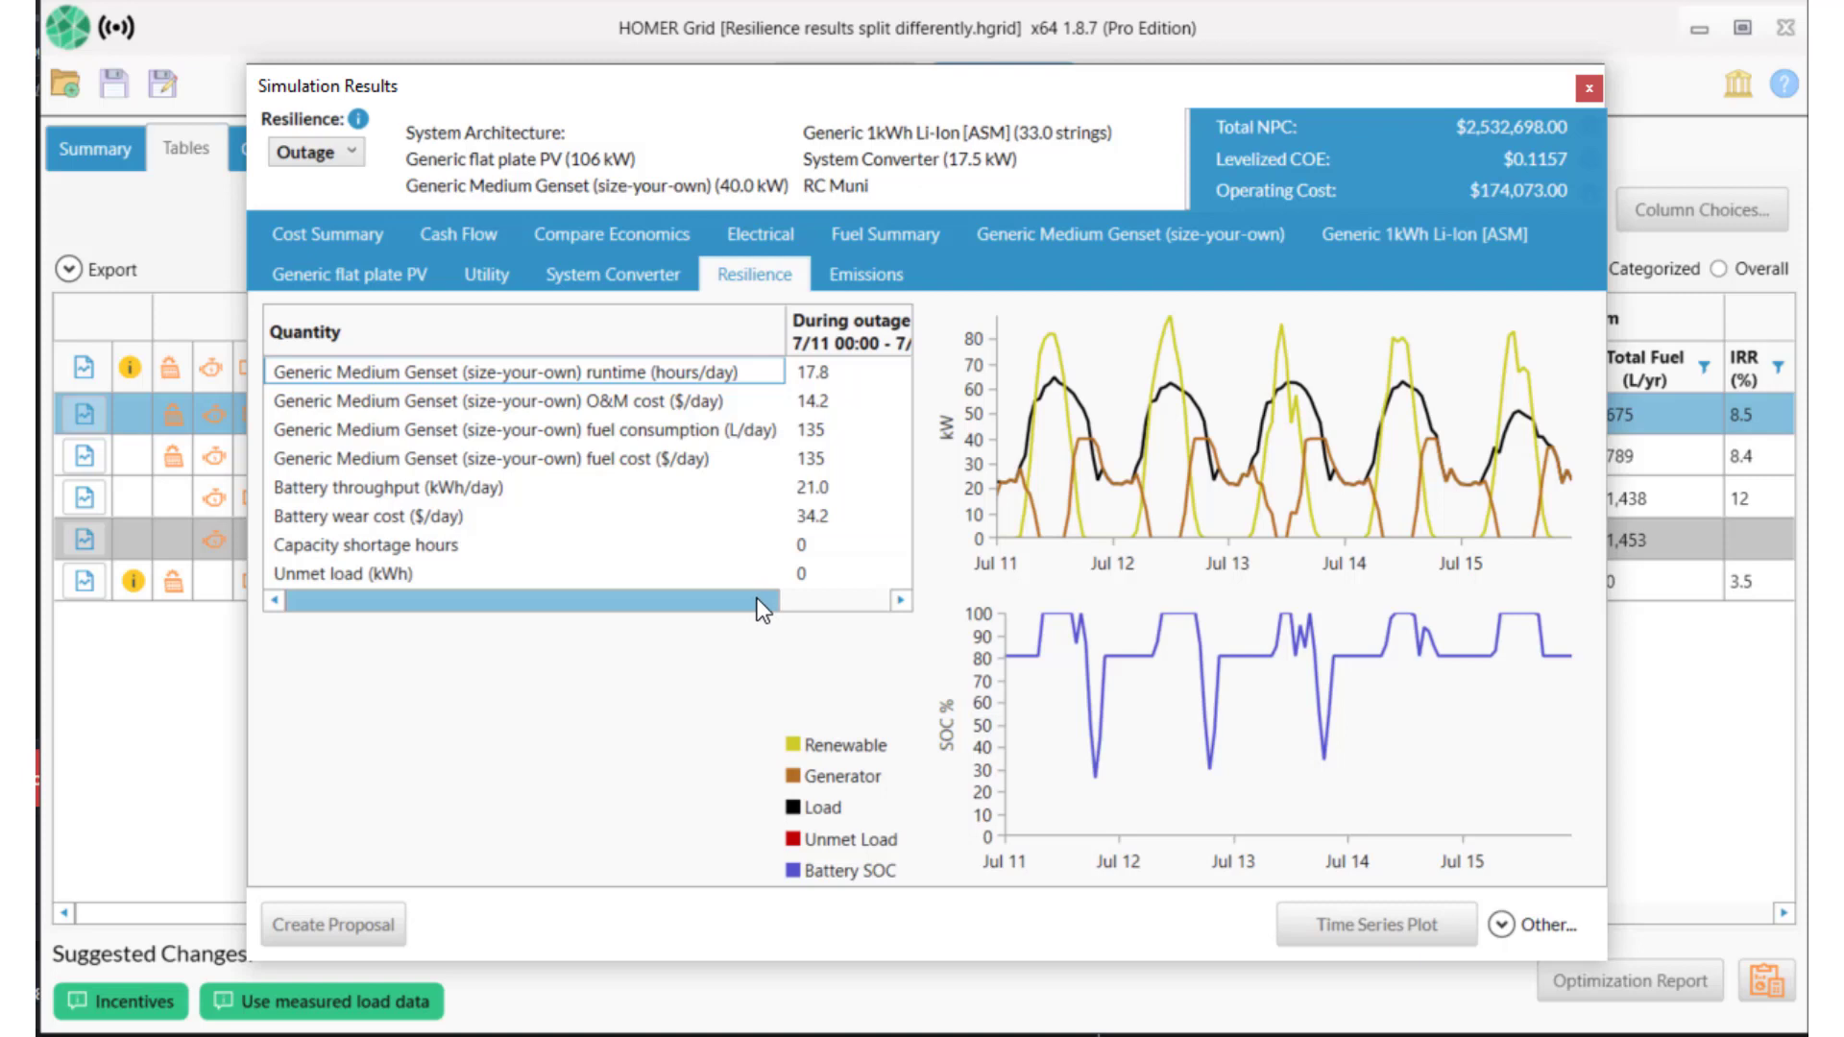
drag(763, 610, 730, 632)
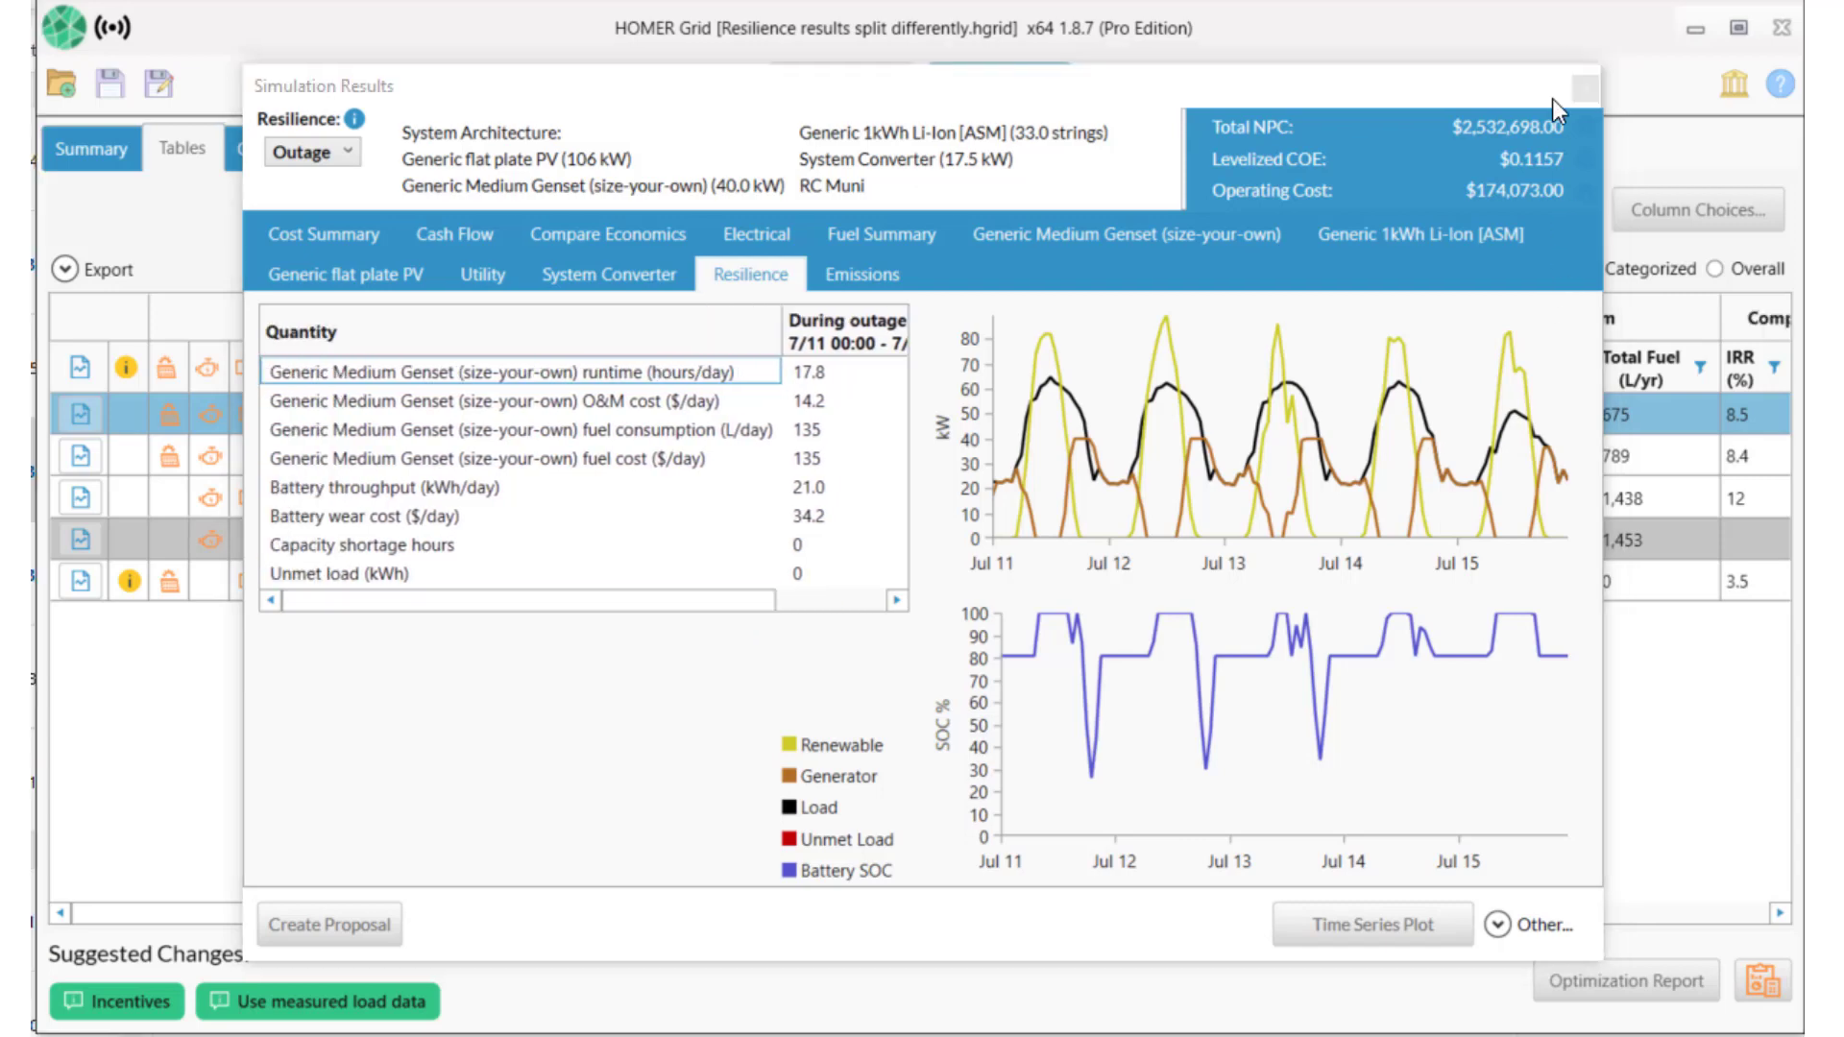
click(1586, 87)
click(831, 96)
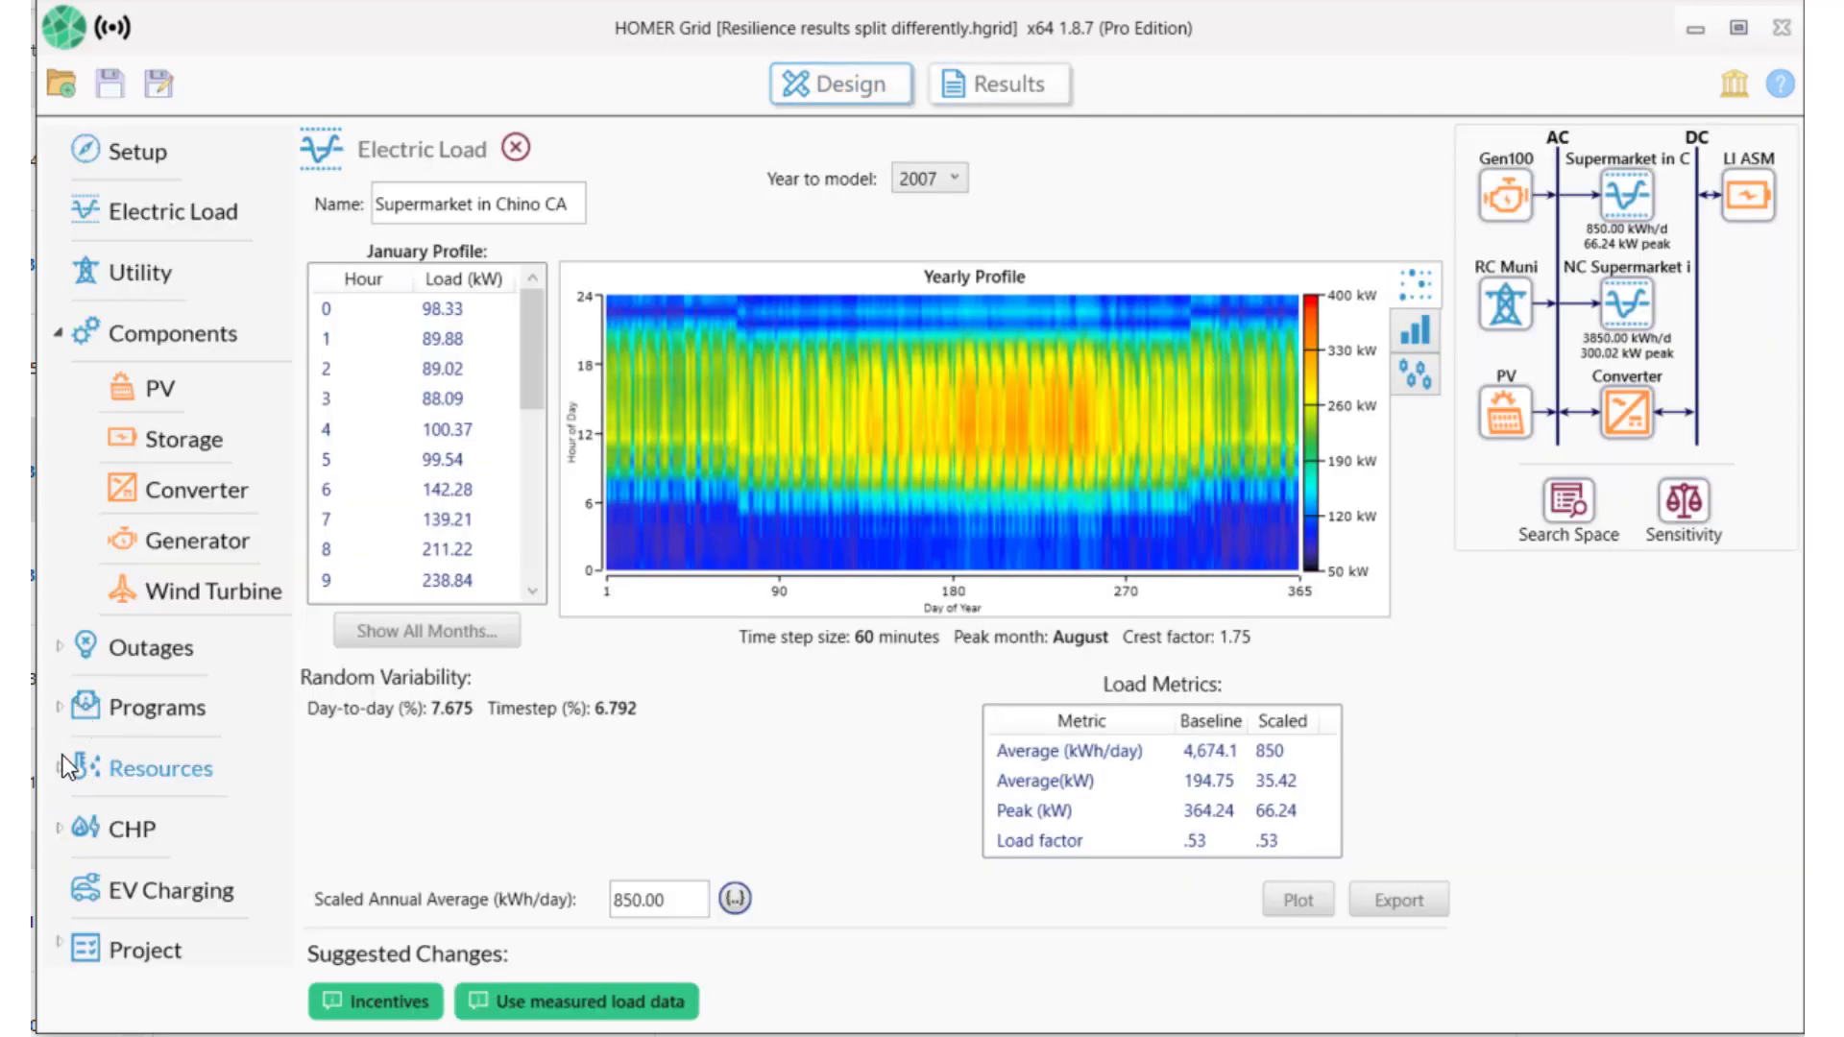
In the Fuel resource, add 1.25 and 1.5 $/L below 1.00 as diesel price sensitivity values.
click(66, 770)
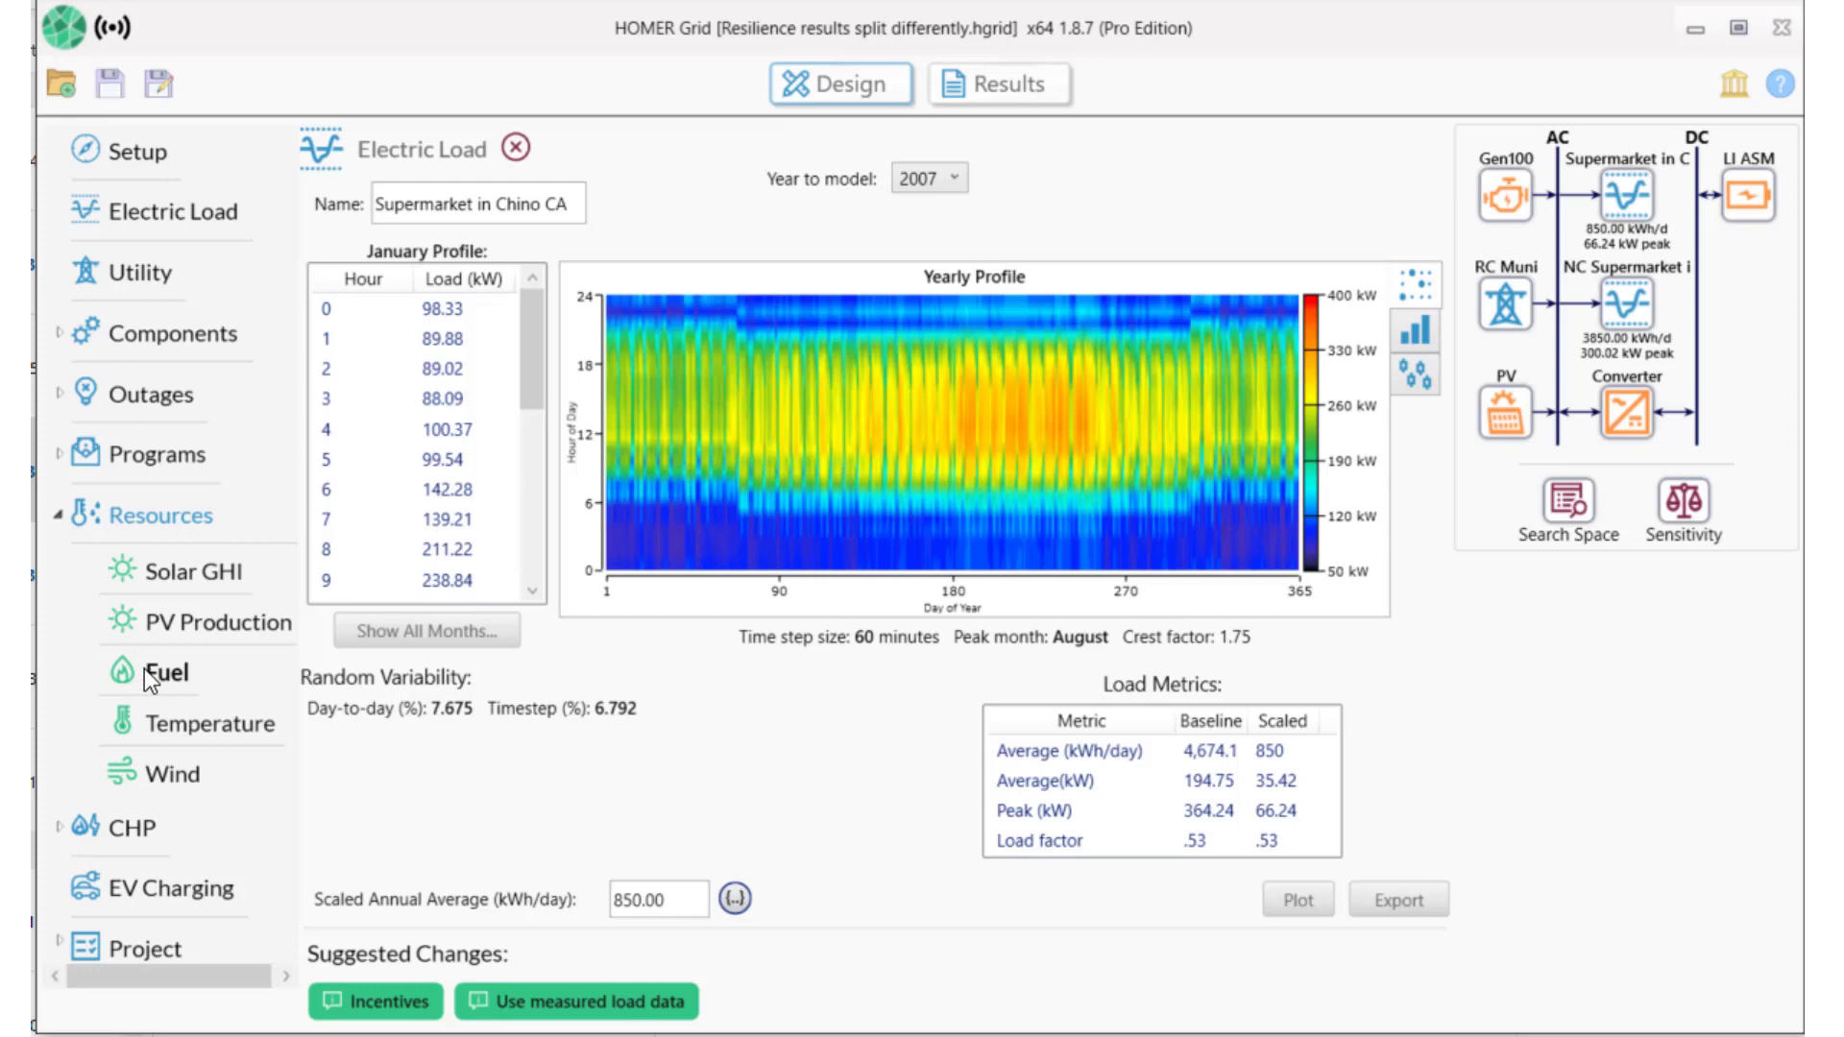
click(144, 671)
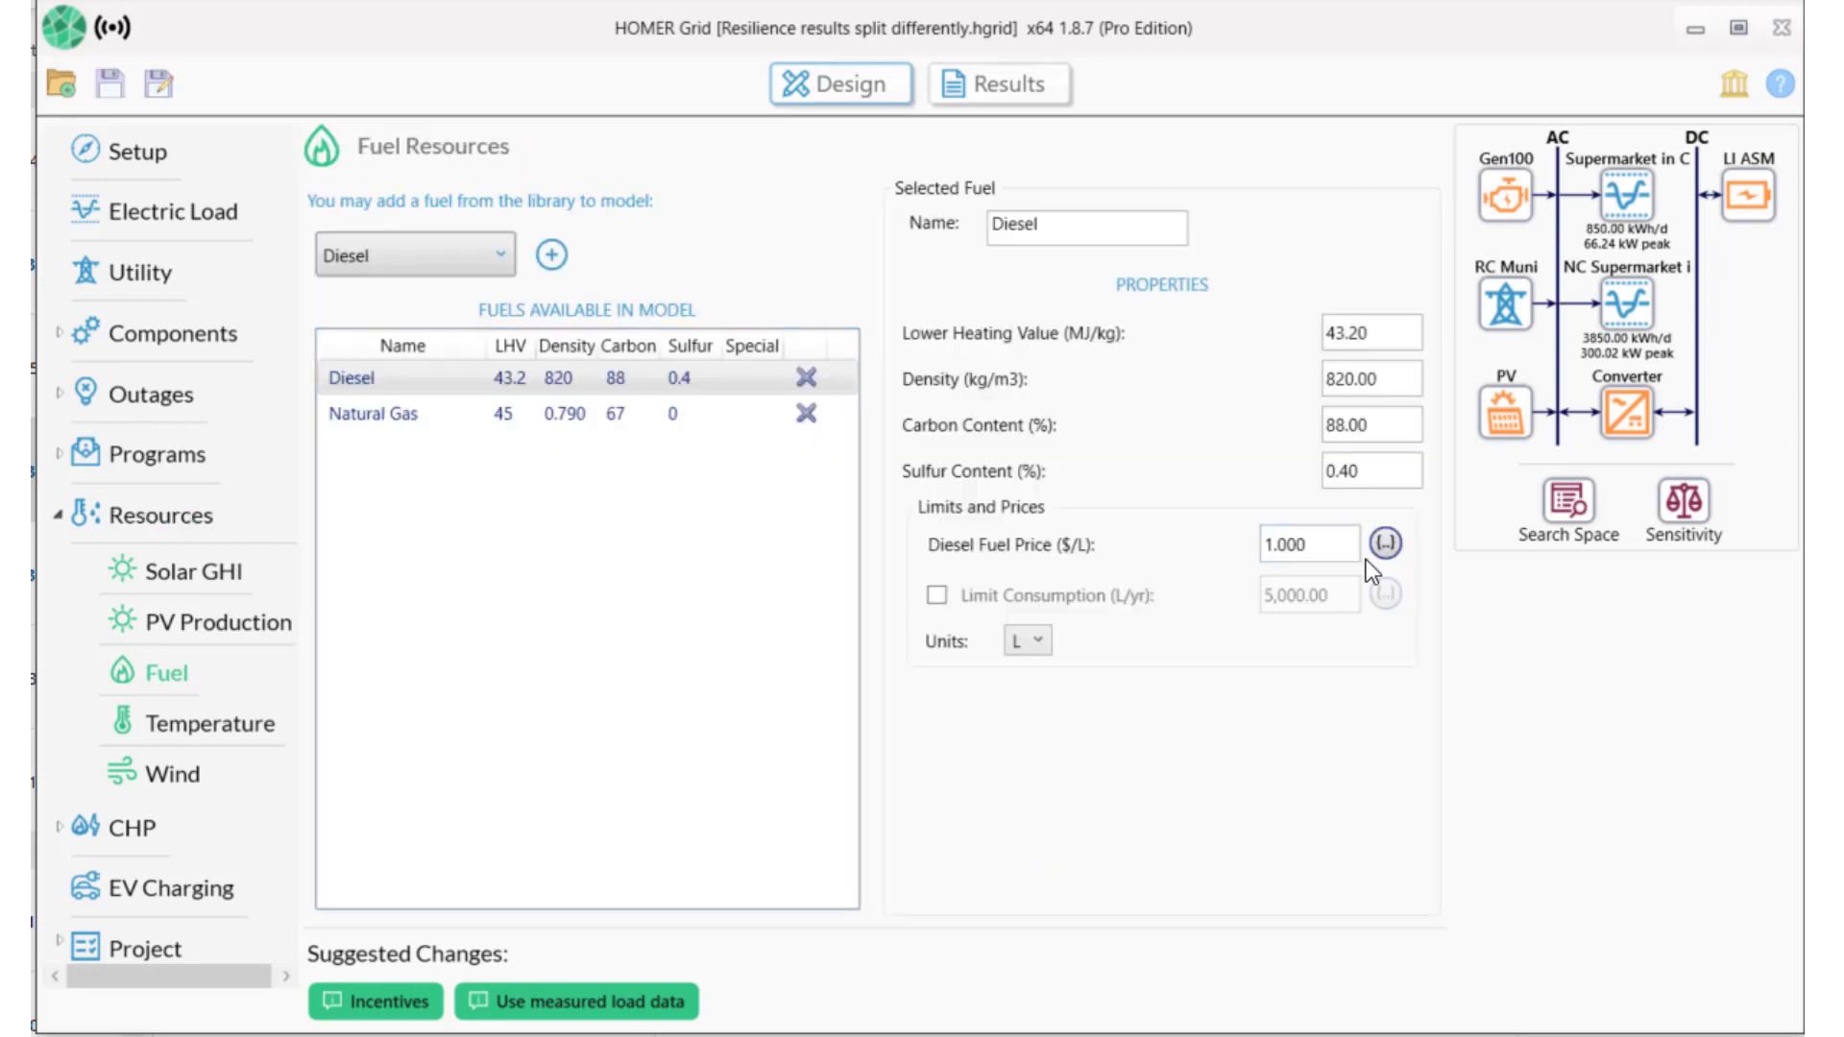
click(1385, 544)
click(987, 530)
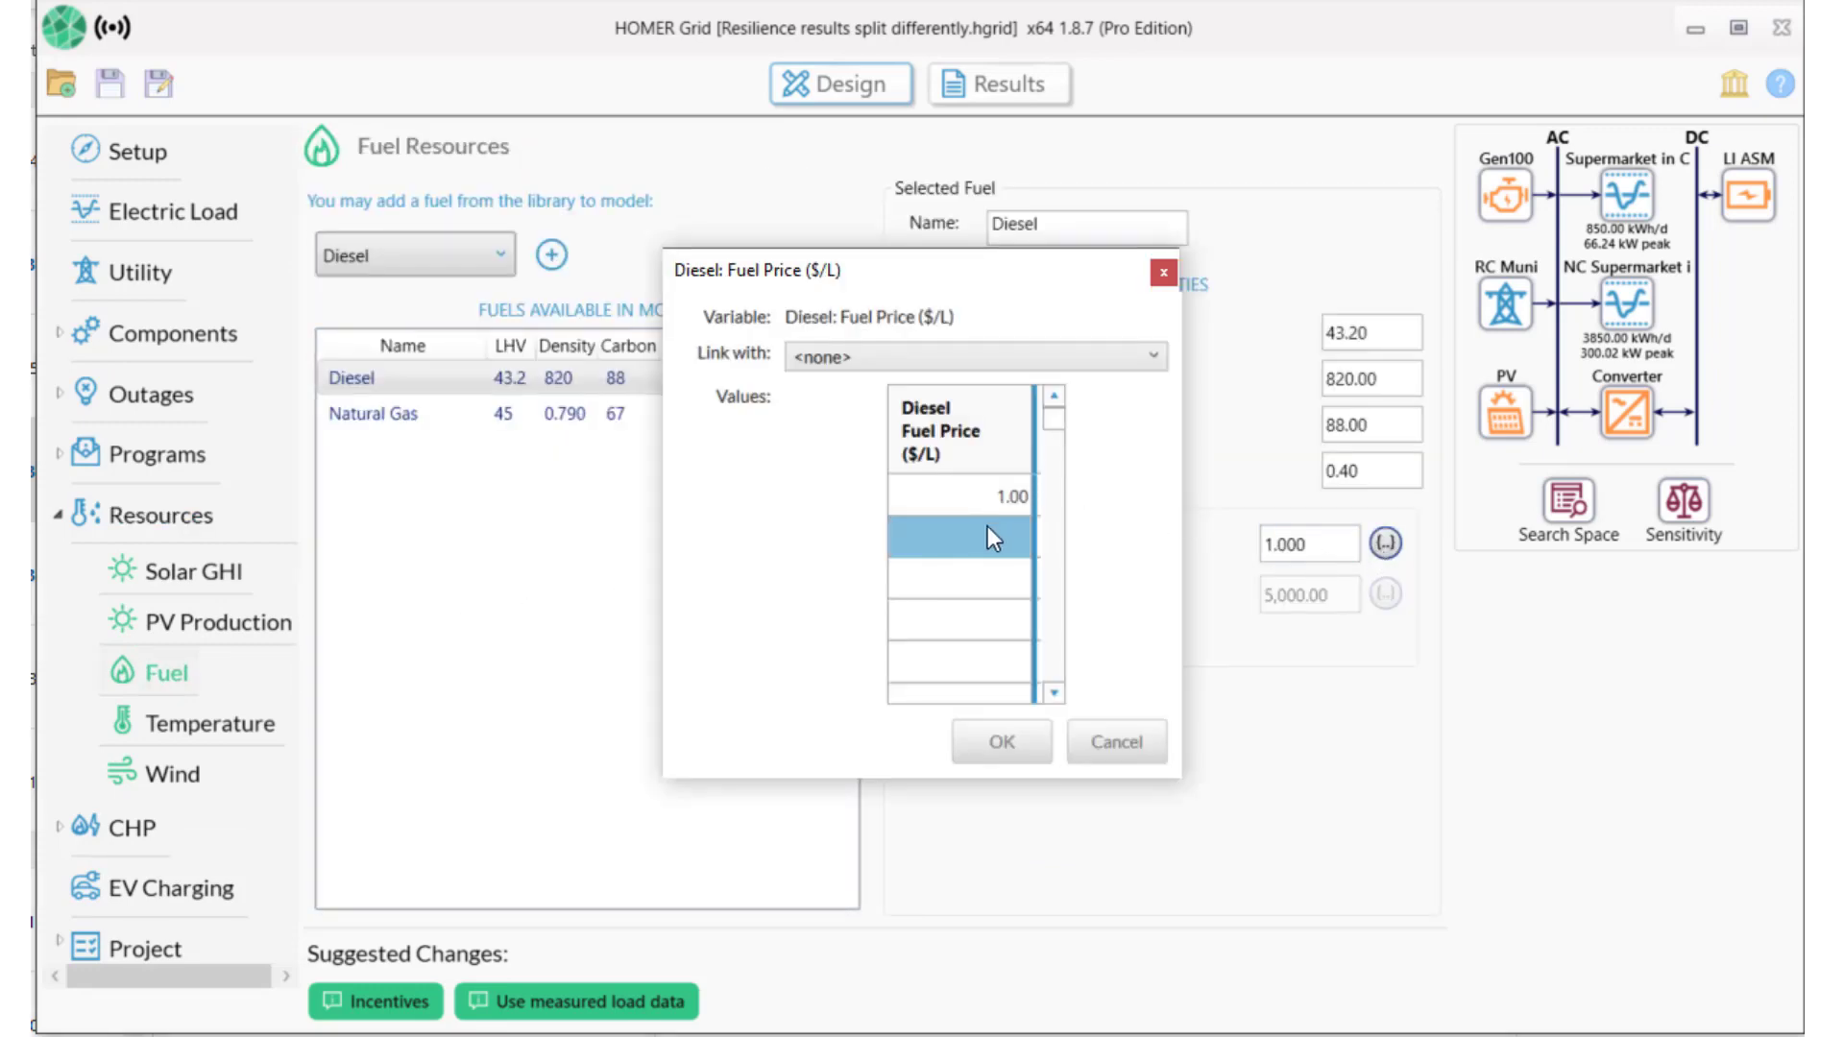
text(1.25)
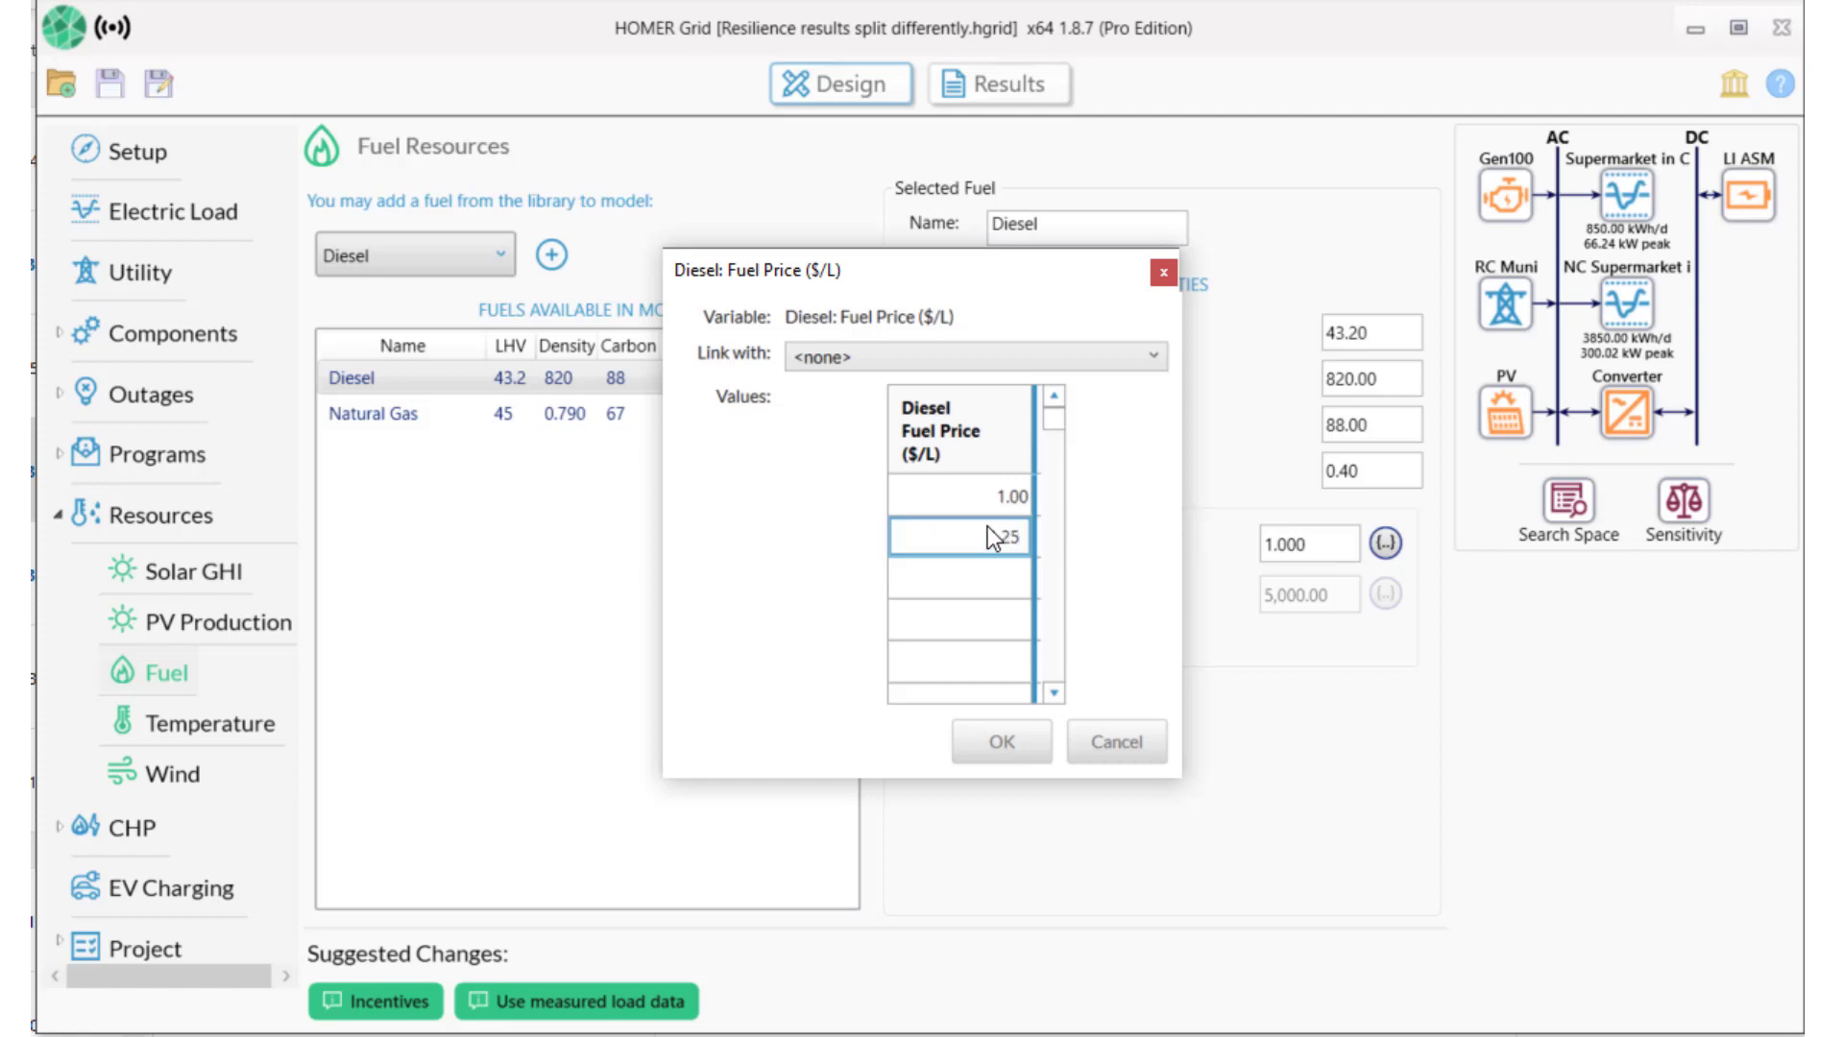
key(Return)
text(1.5)
click(992, 745)
Add 1000 and 2000 kWh/day below 850 as Supermarket in Chino CA scaled-average sensitivity values.
click(195, 234)
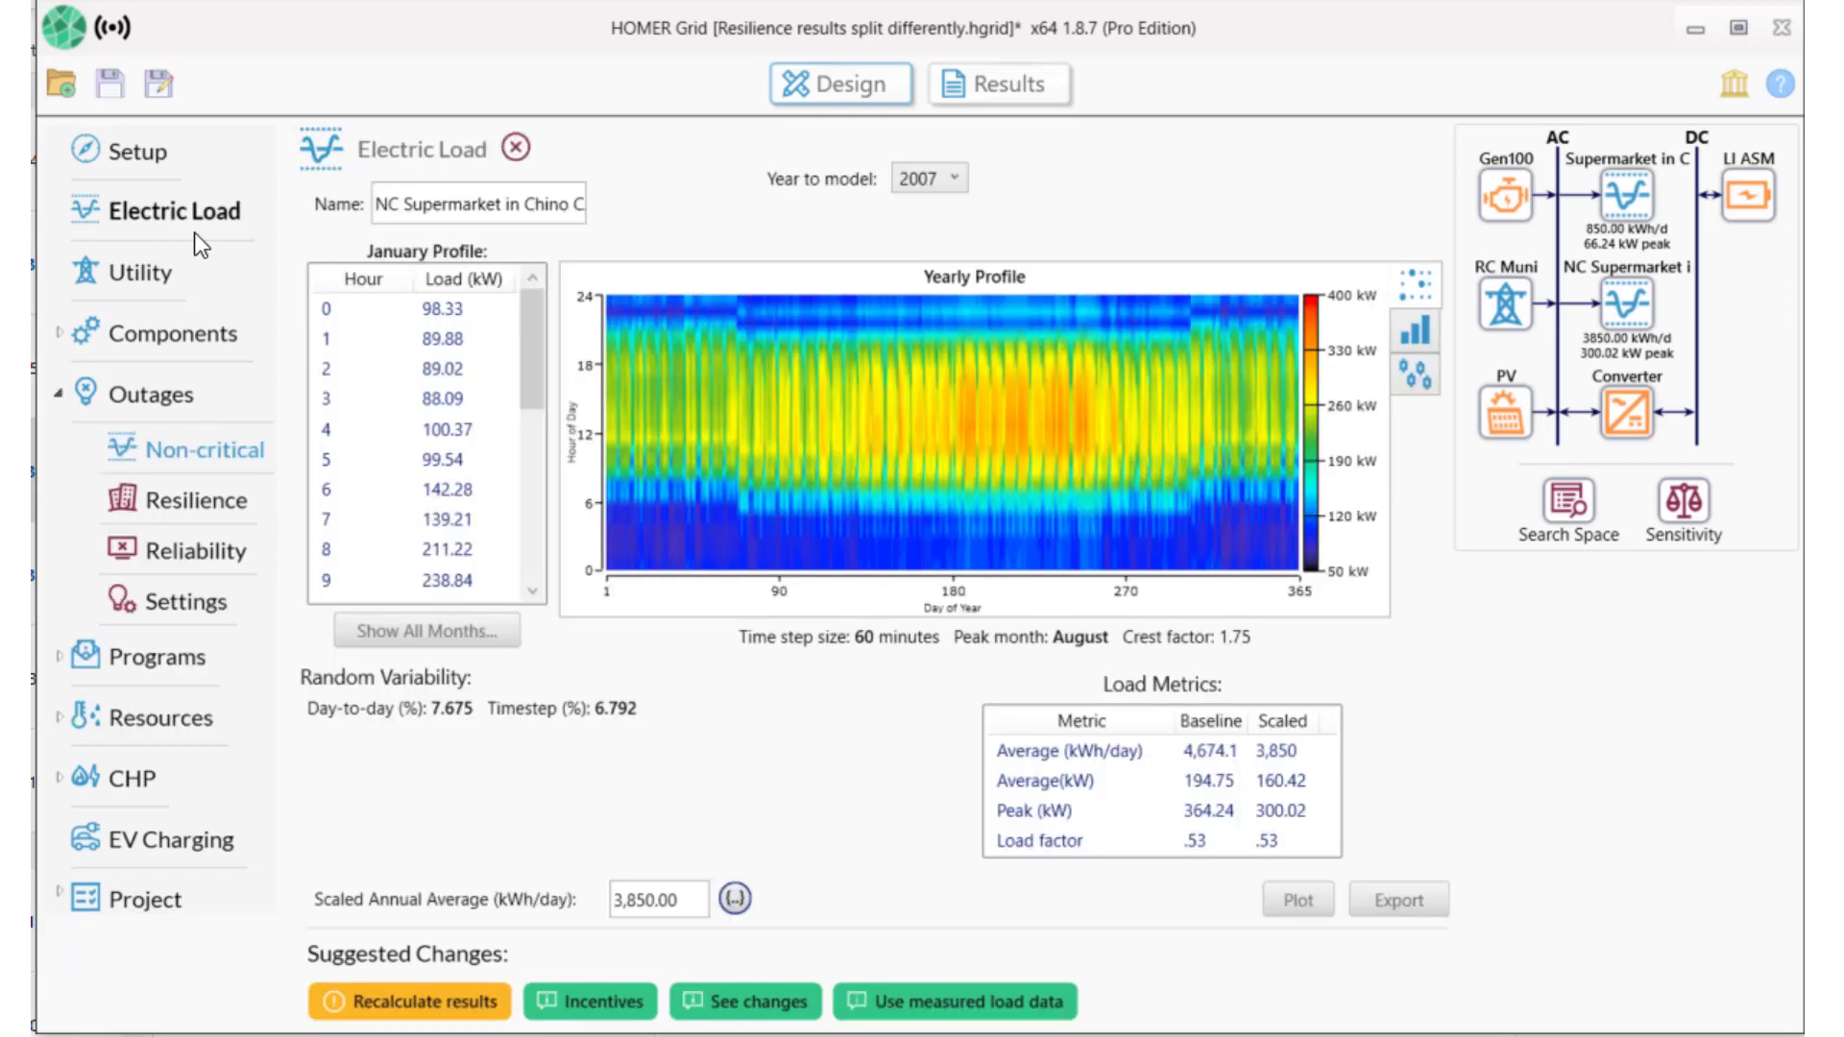
click(1630, 196)
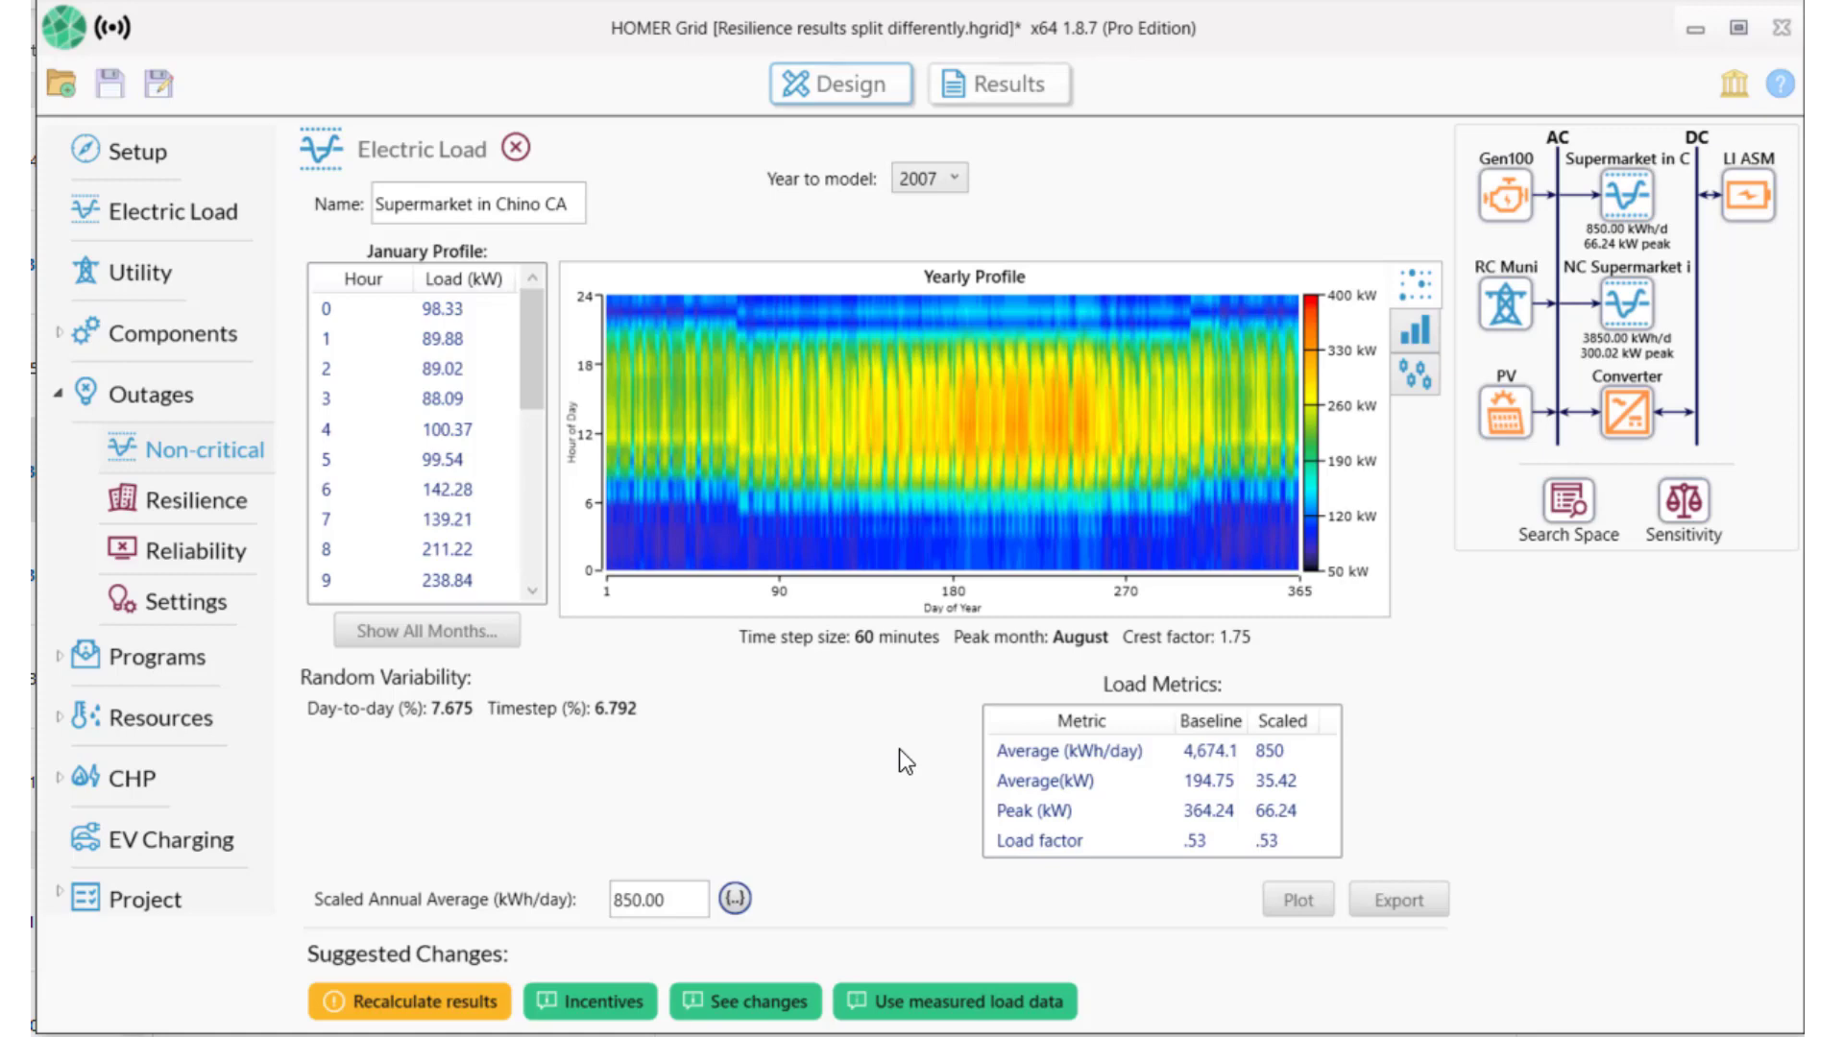
click(735, 900)
click(950, 540)
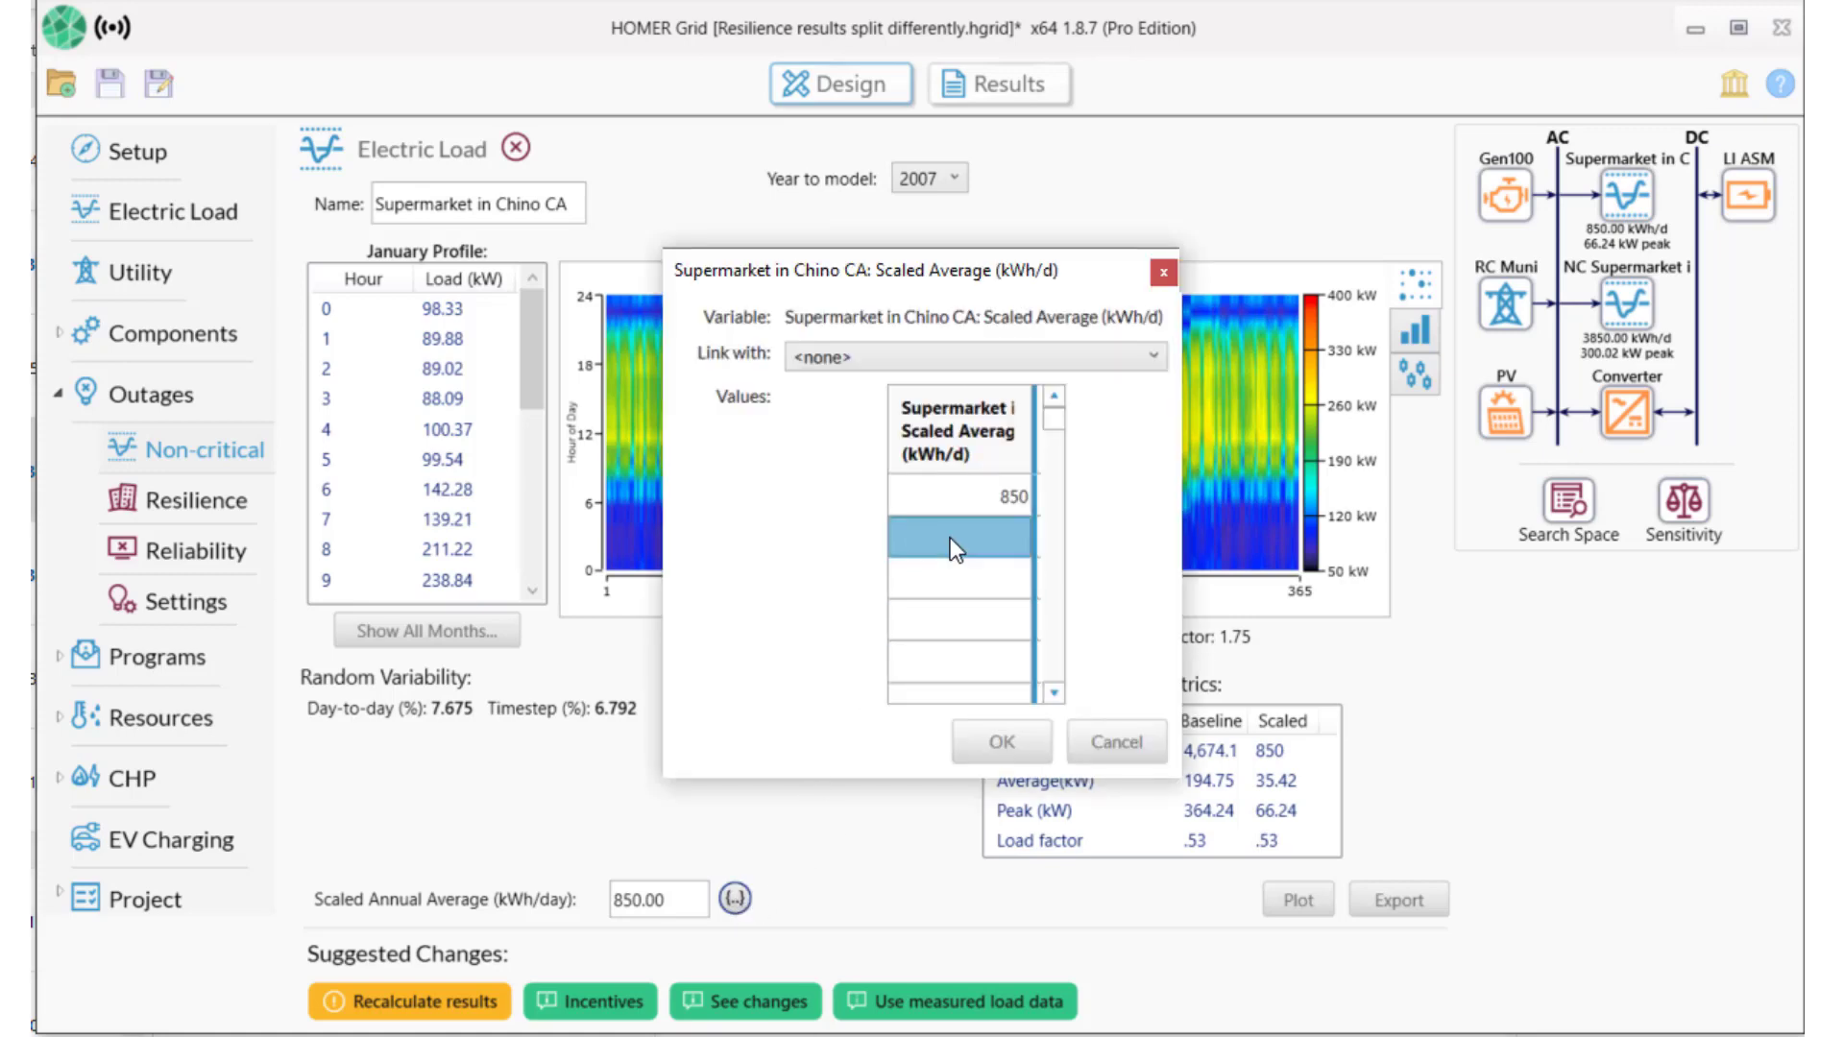
text(1000)
key(Return)
text(2000)
key(Return)
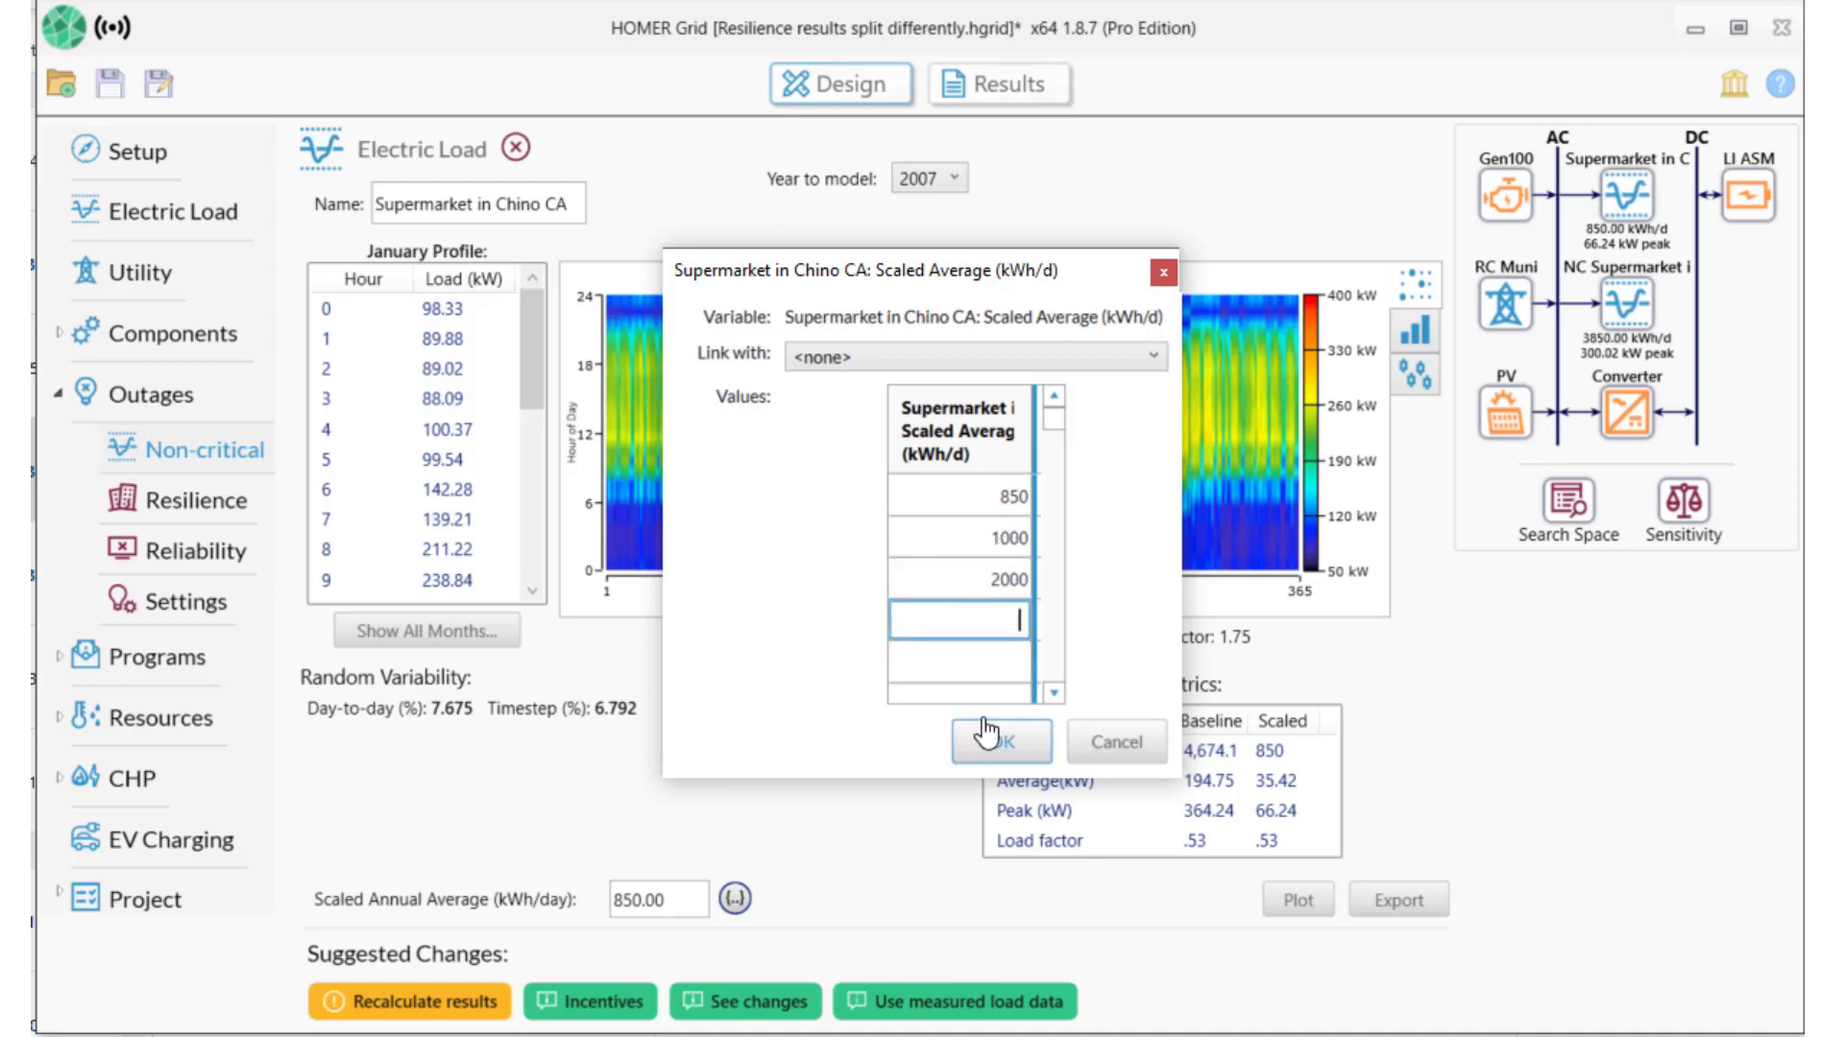
click(989, 740)
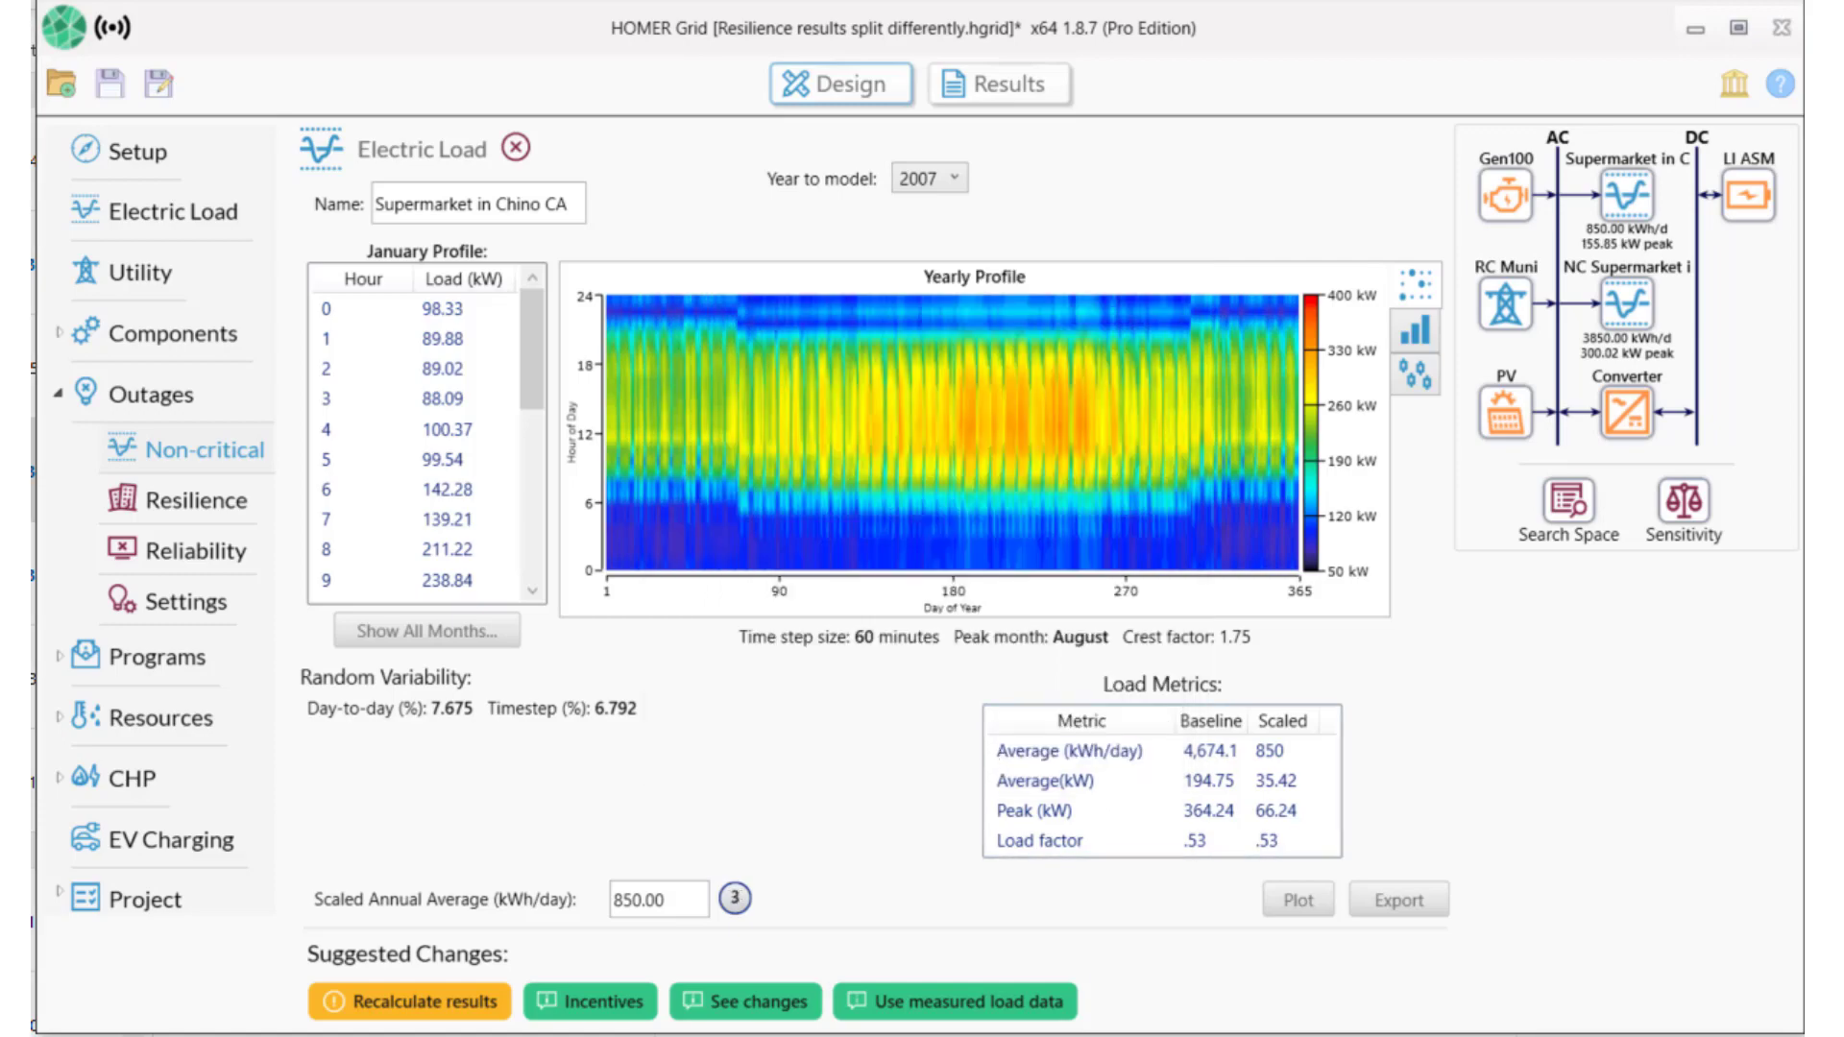